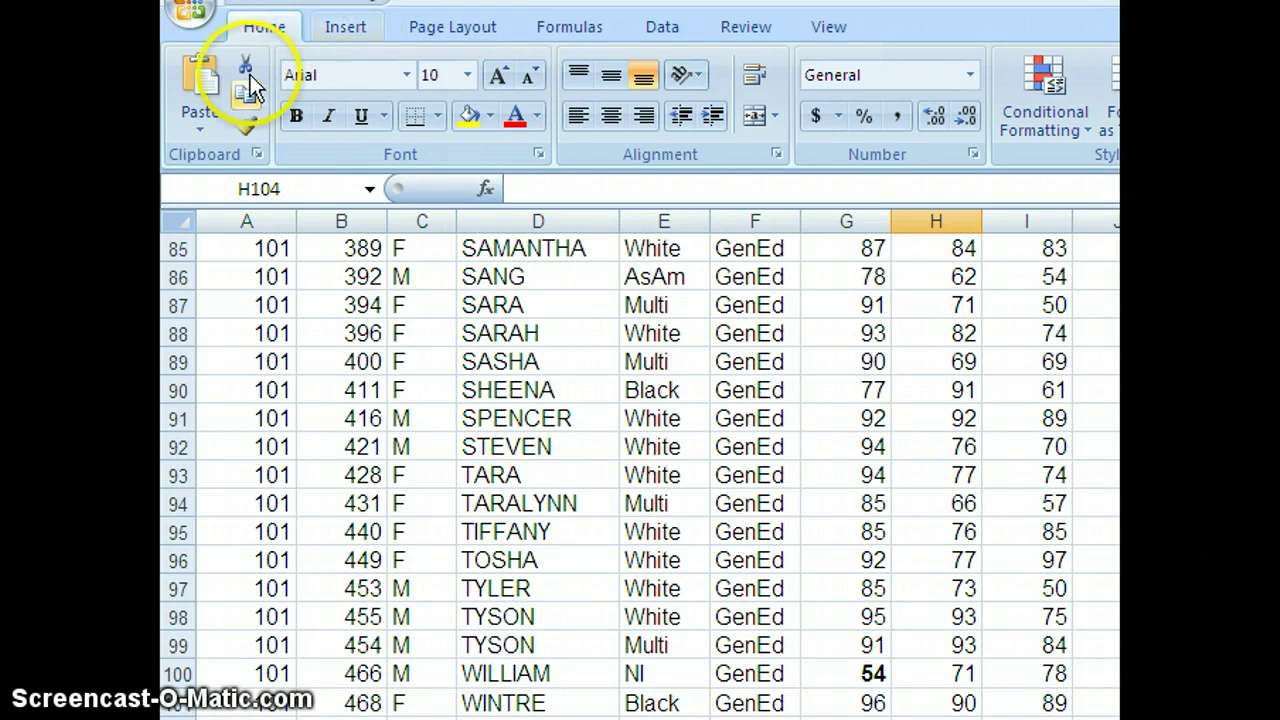
Step: Create a PivotTable on a new worksheet from the range 'reading school 101'!$A$1:$M$101
{"action": "left_click", "coordinate": [625, 444]}
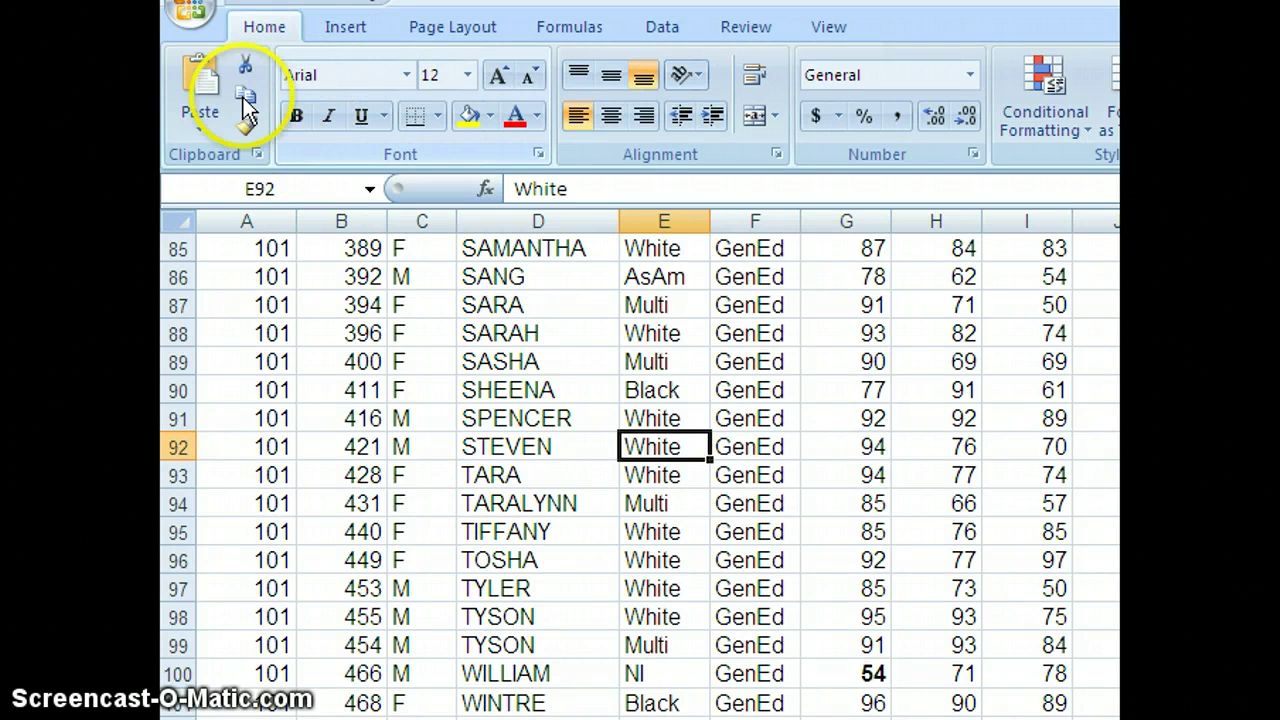
{"action": "left_click", "coordinate": [336, 27]}
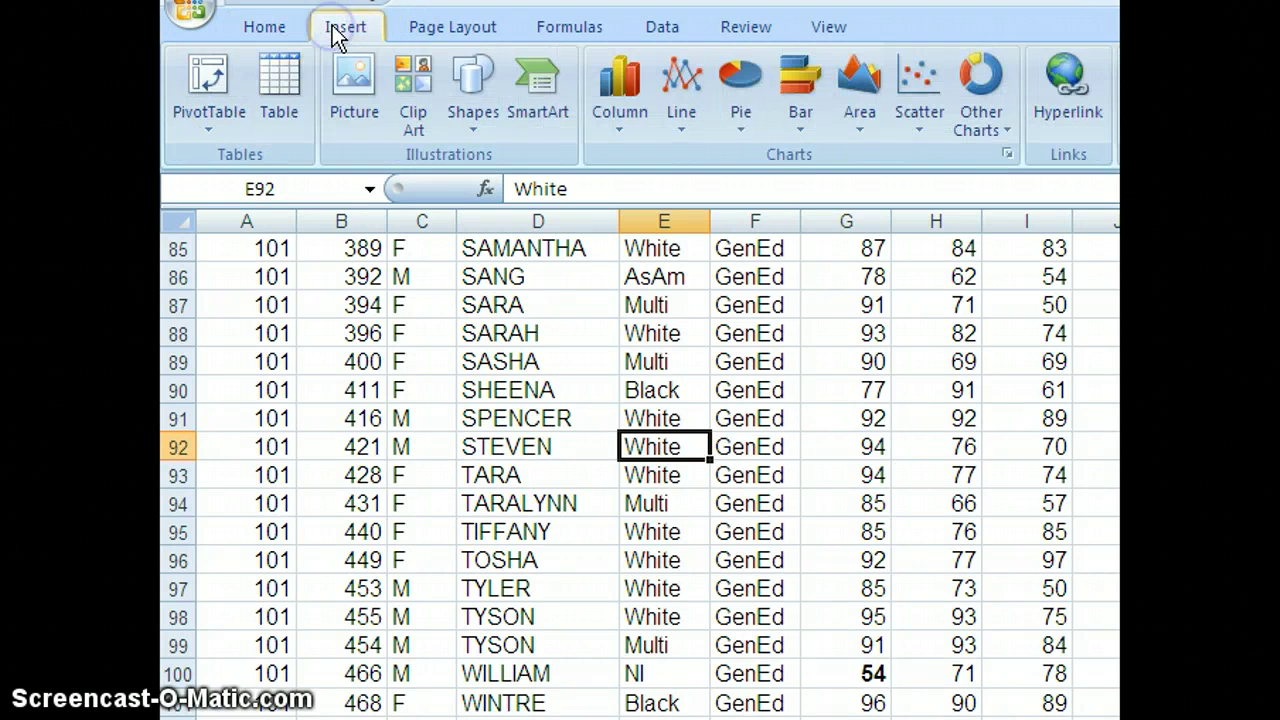
{"action": "left_click", "coordinate": [212, 80]}
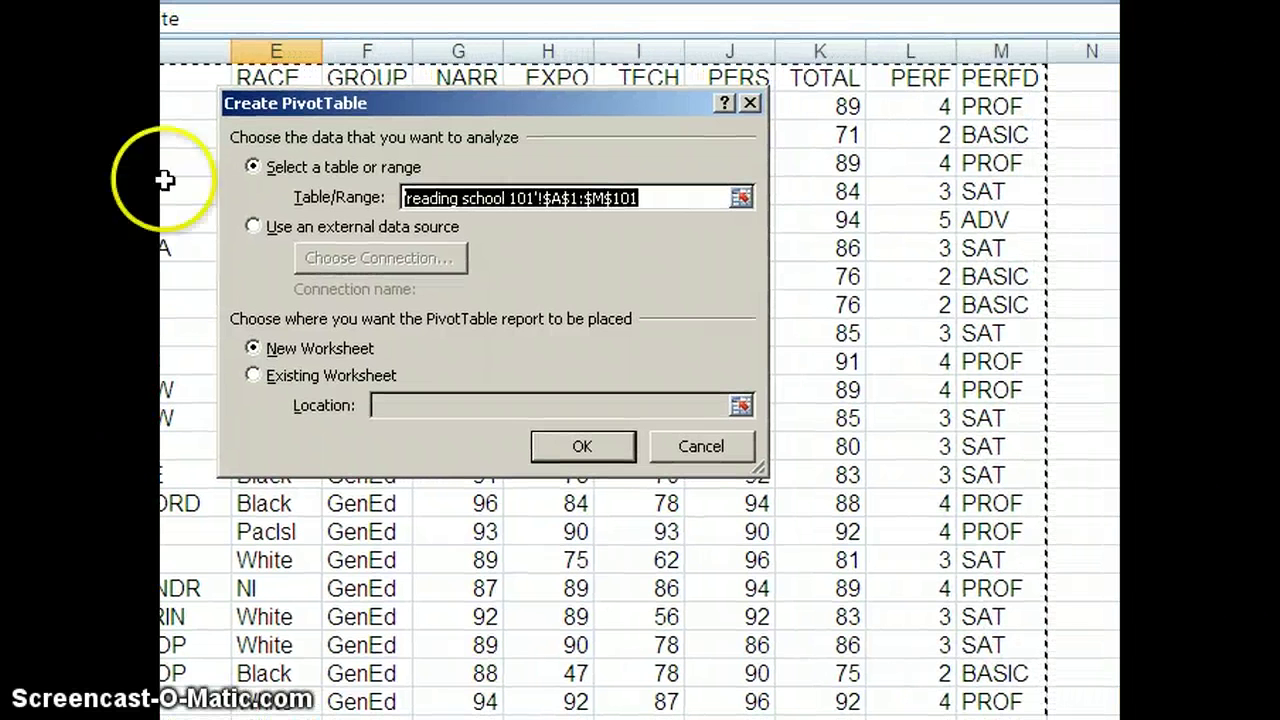
{"action": "left_click_drag", "start_coordinate": [1165, 185], "coordinate": [1165, 420]}
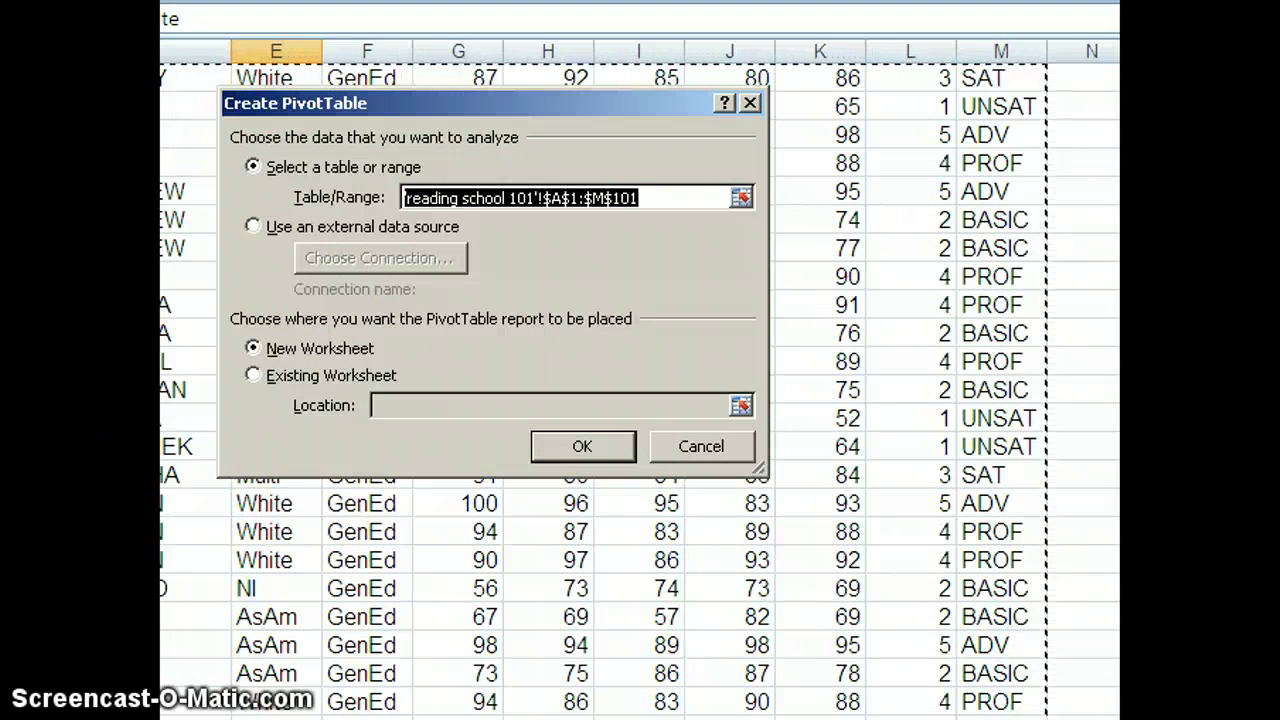
{"action": "scroll", "coordinate": [910, 400], "scroll_direction": "down", "scroll_amount": 8}
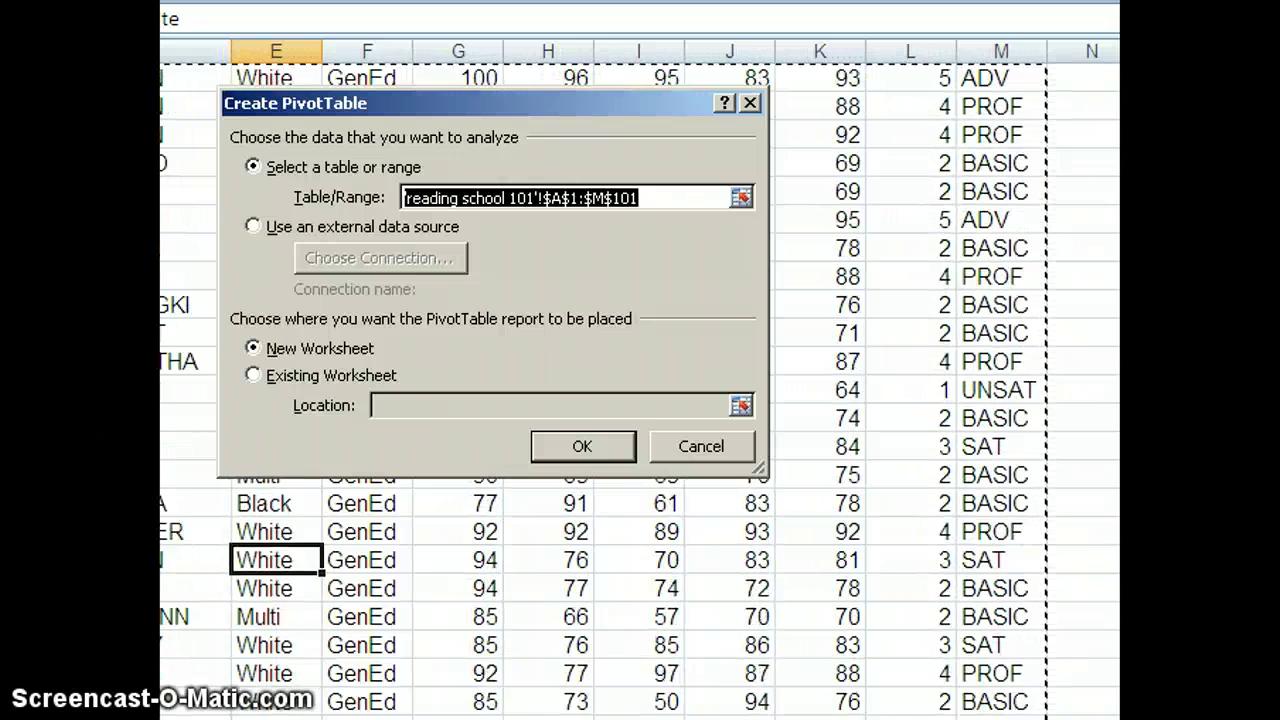
{"action": "scroll", "coordinate": [1020, 609], "scroll_direction": "down", "scroll_amount": 1}
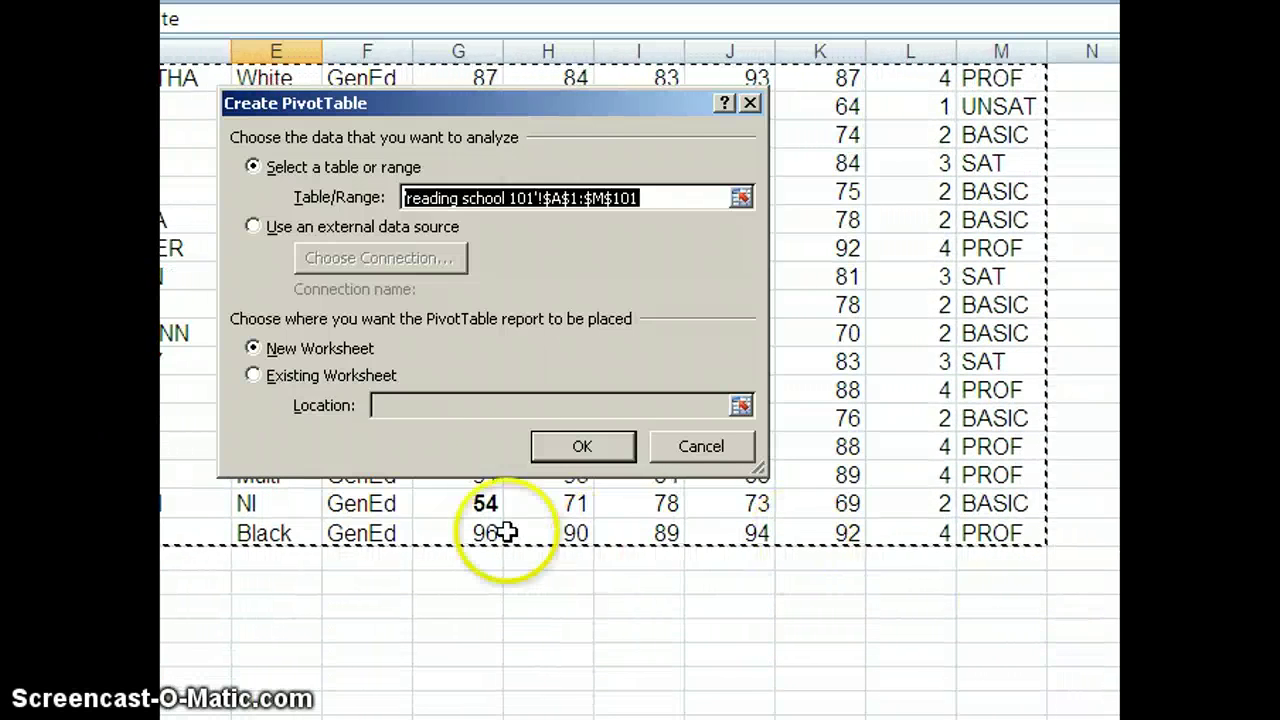
{"action": "left_click", "coordinate": [582, 449]}
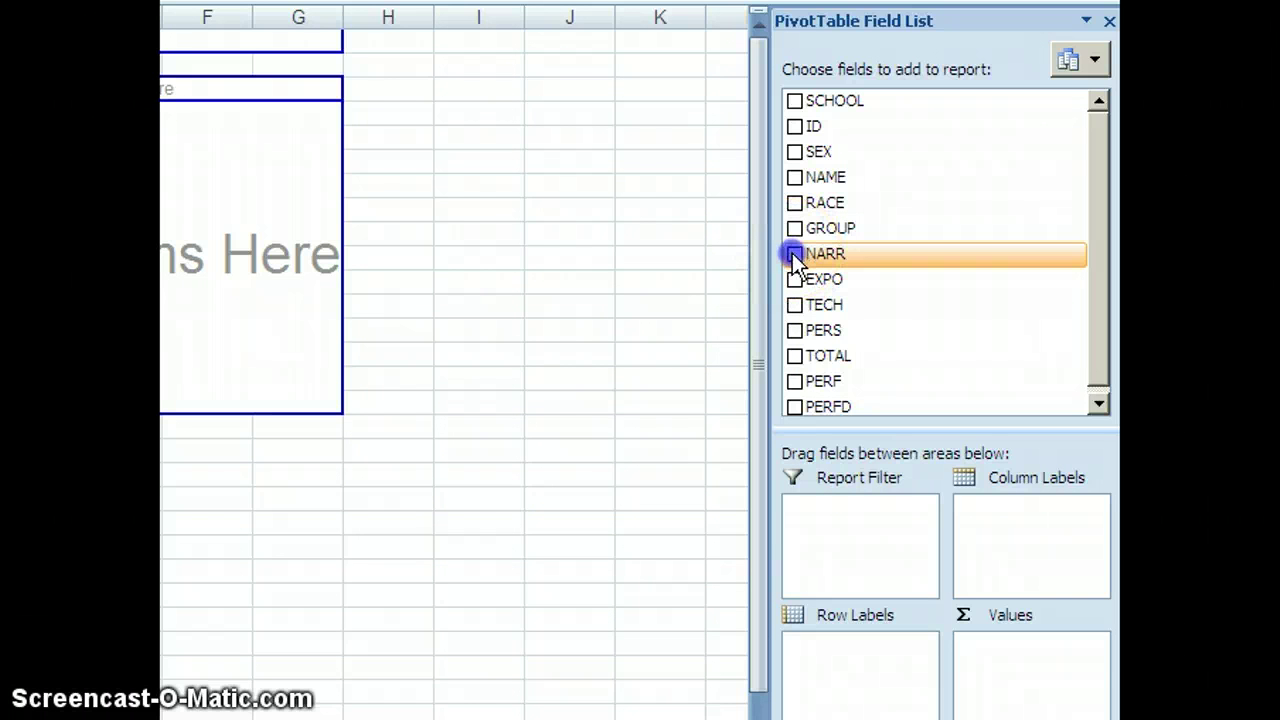
Step: Add the NARR field to the PivotTable's values and summarize it by Count
{"action": "left_click_drag", "start_coordinate": [793, 257], "coordinate": [1000, 645]}
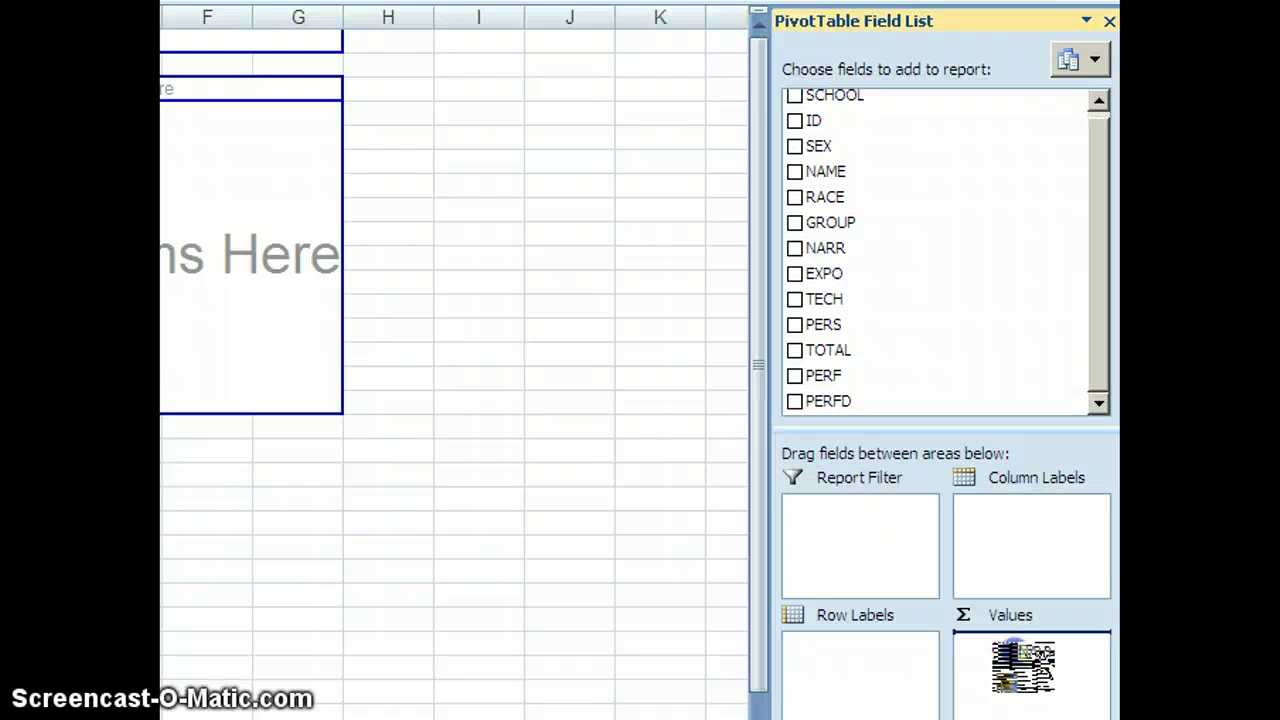
{"action": "left_click_drag", "start_coordinate": [1022, 665], "coordinate": [1028, 665]}
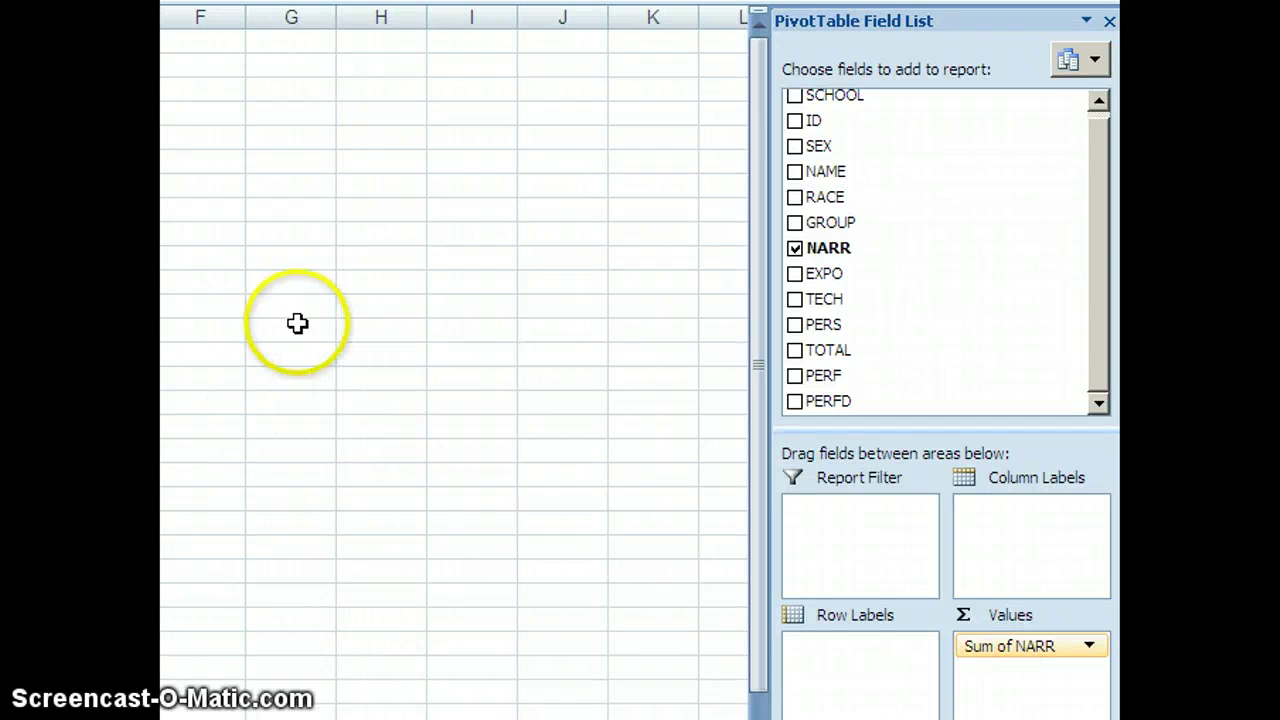
{"action": "left_click", "coordinate": [985, 648]}
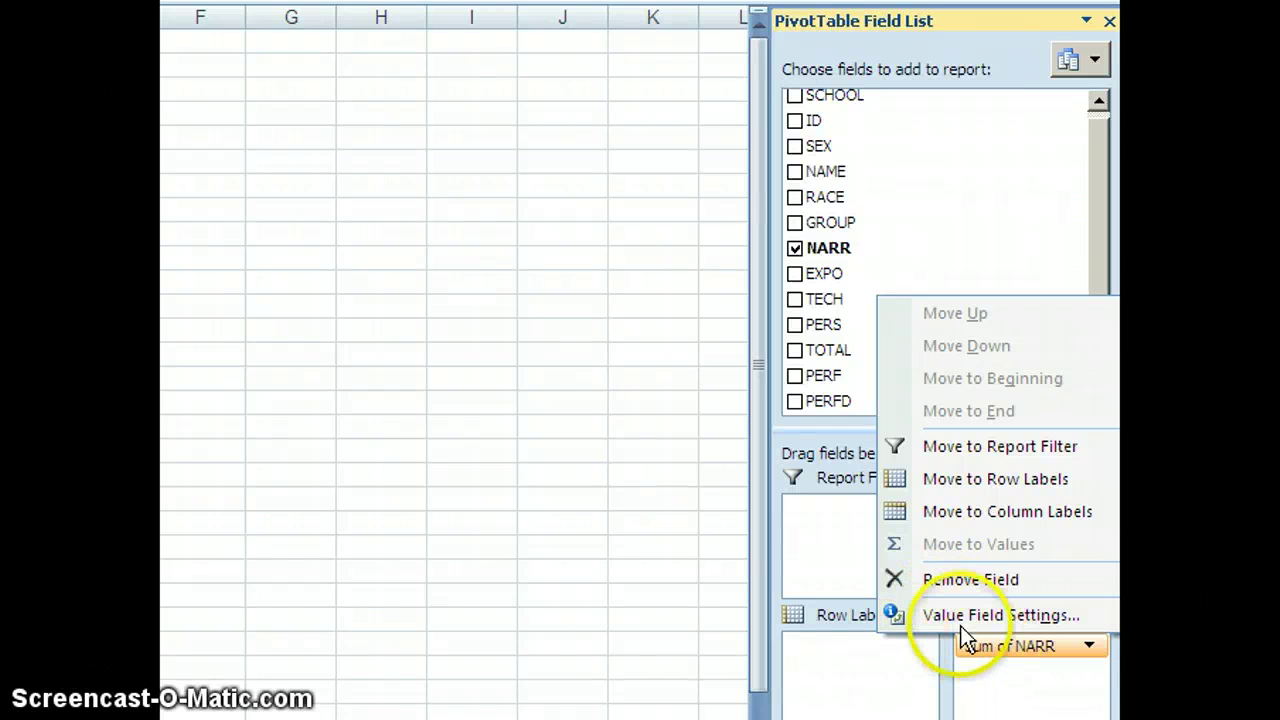
{"action": "left_click", "coordinate": [958, 619]}
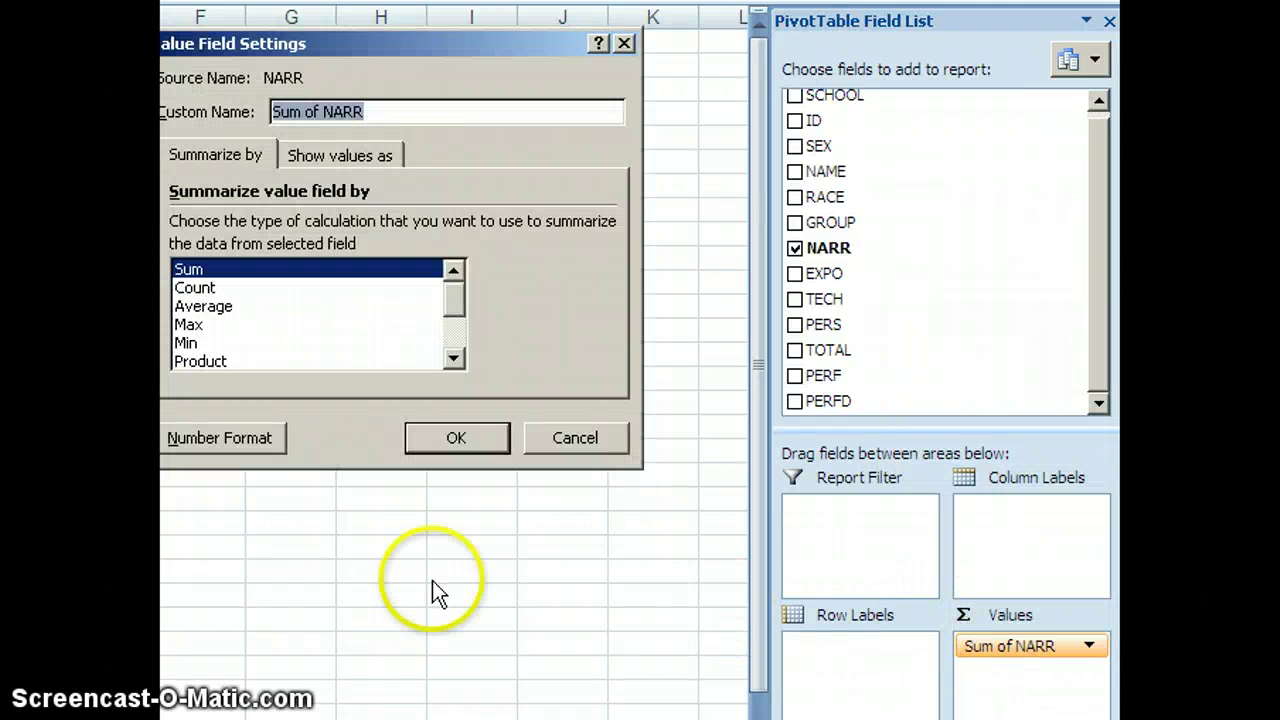
{"action": "mouse_move", "coordinate": [458, 296]}
{"action": "left_mouse_down"}
{"action": "mouse_move", "coordinate": [453, 345]}
{"action": "mouse_move", "coordinate": [453, 294]}
{"action": "left_mouse_up"}
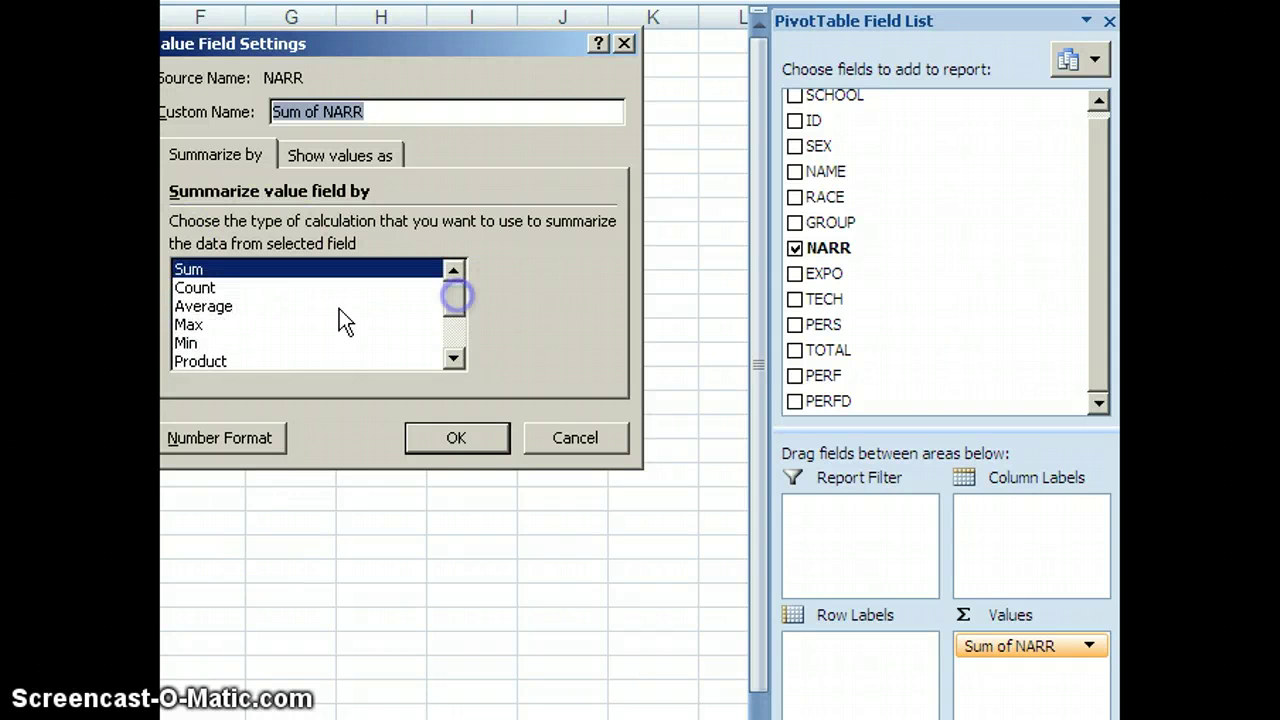
{"action": "left_click", "coordinate": [195, 287]}
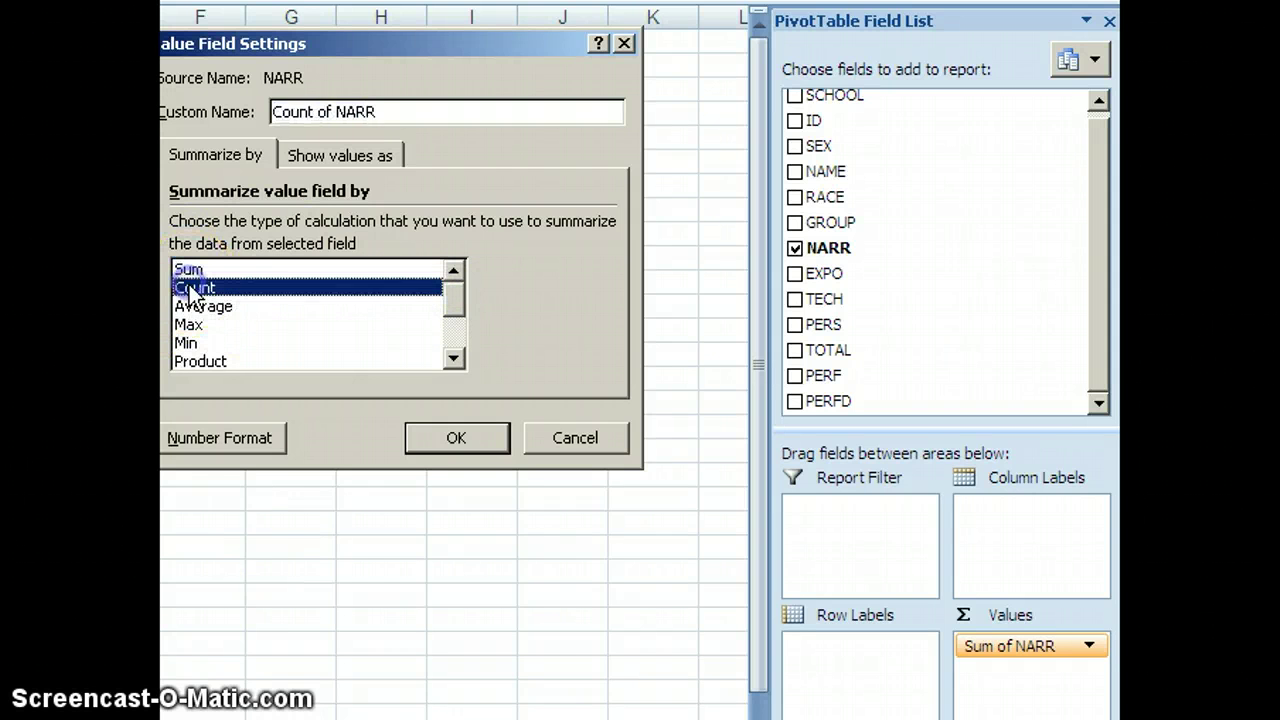
{"action": "left_click", "coordinate": [456, 437]}
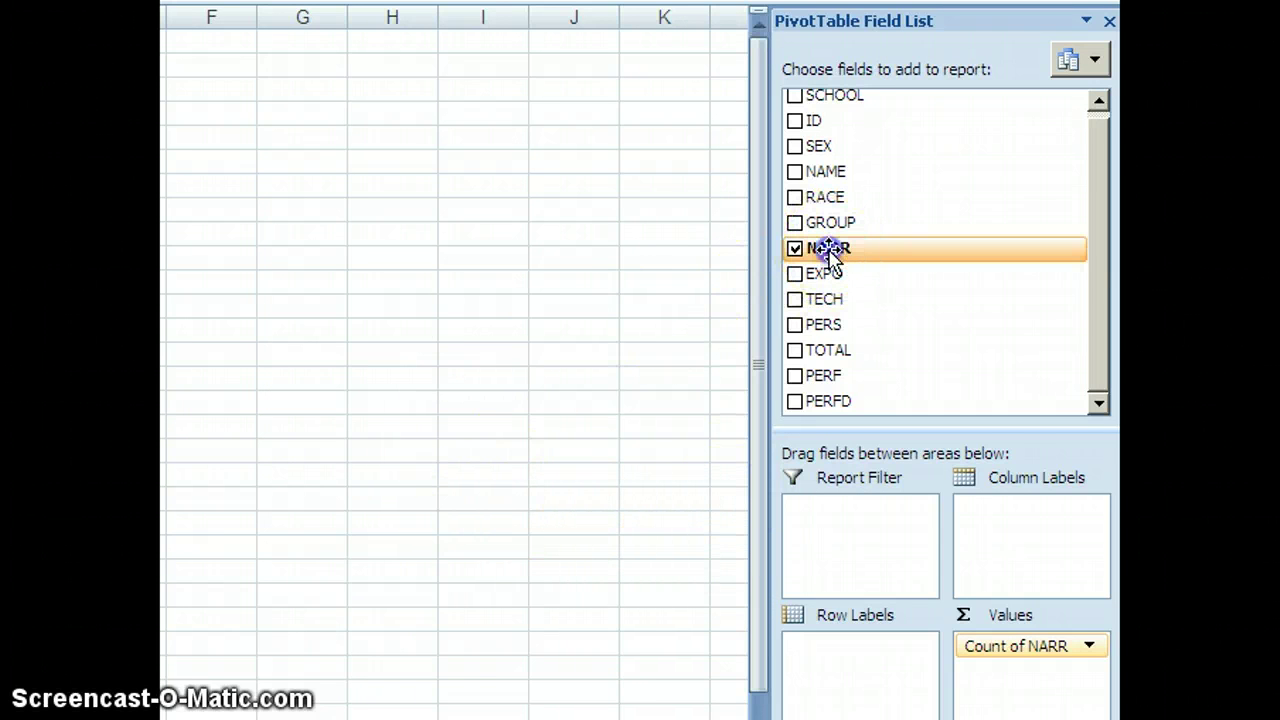
Step: Add the NARR field to the PivotTable's row labels as well
{"action": "left_click_drag", "start_coordinate": [860, 281], "coordinate": [853, 660]}
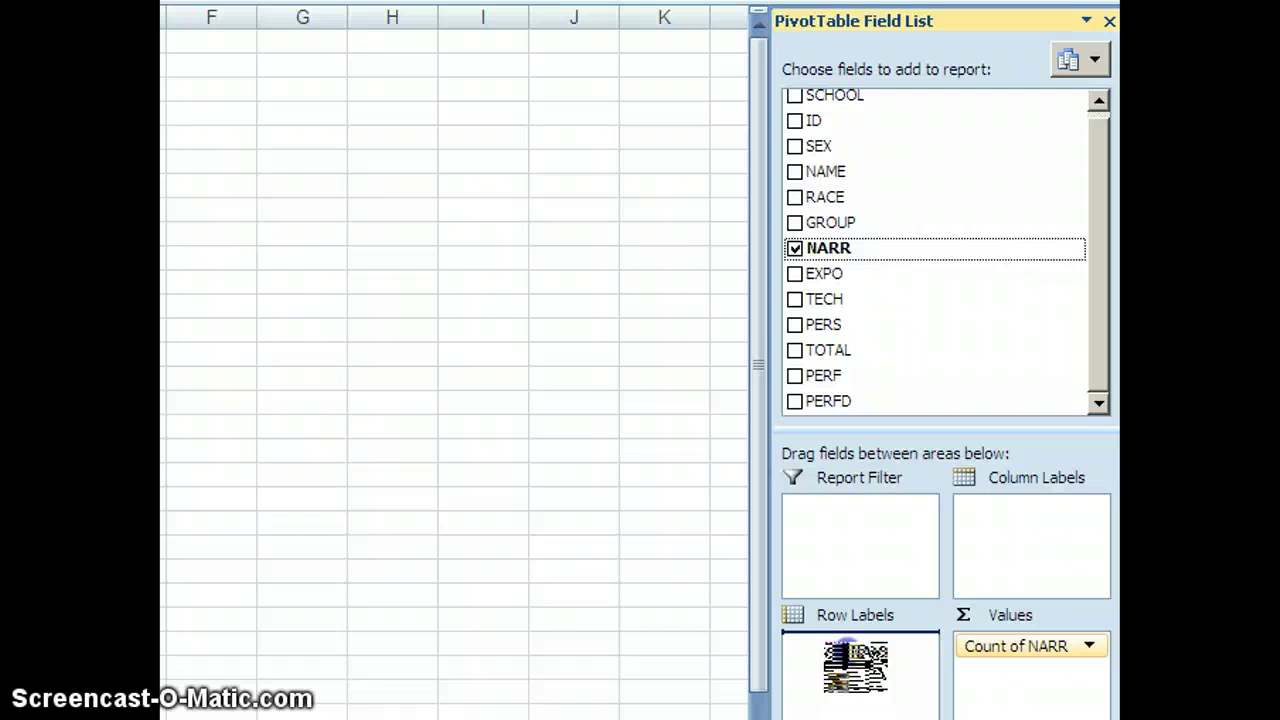
{"action": "left_click_drag", "start_coordinate": [853, 660], "coordinate": [849, 660]}
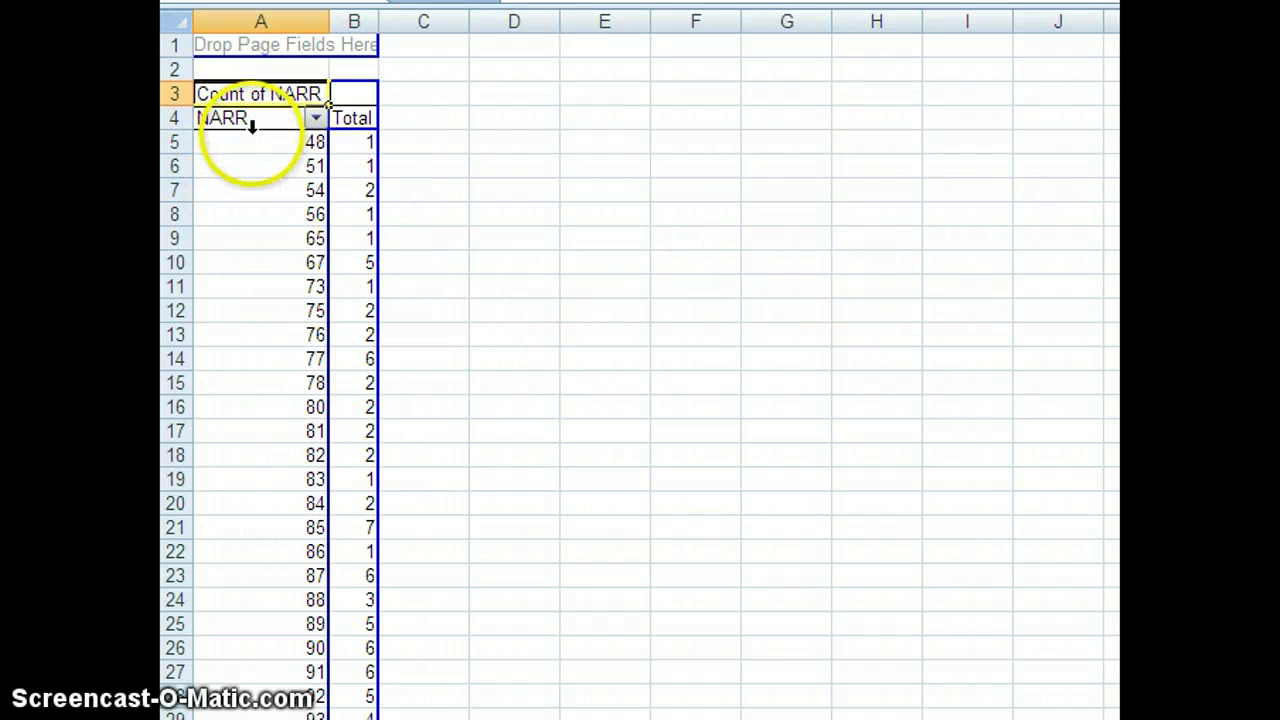
Step: Examine the NARR score frequencies from the lowest score down to the grand total, including the rows for scores 54 and 77
{"action": "scroll", "coordinate": [328, 104], "scroll_direction": "down", "scroll_amount": 1}
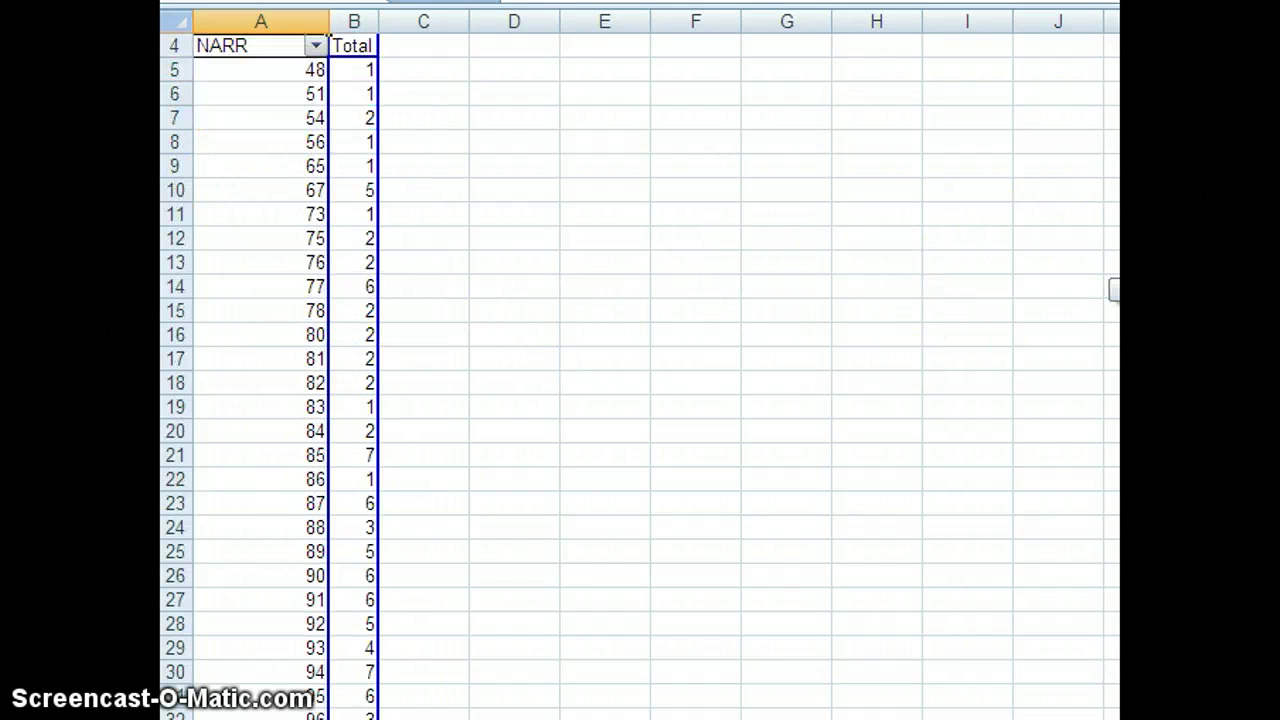
{"action": "scroll", "coordinate": [328, 104], "scroll_direction": "up", "scroll_amount": 1}
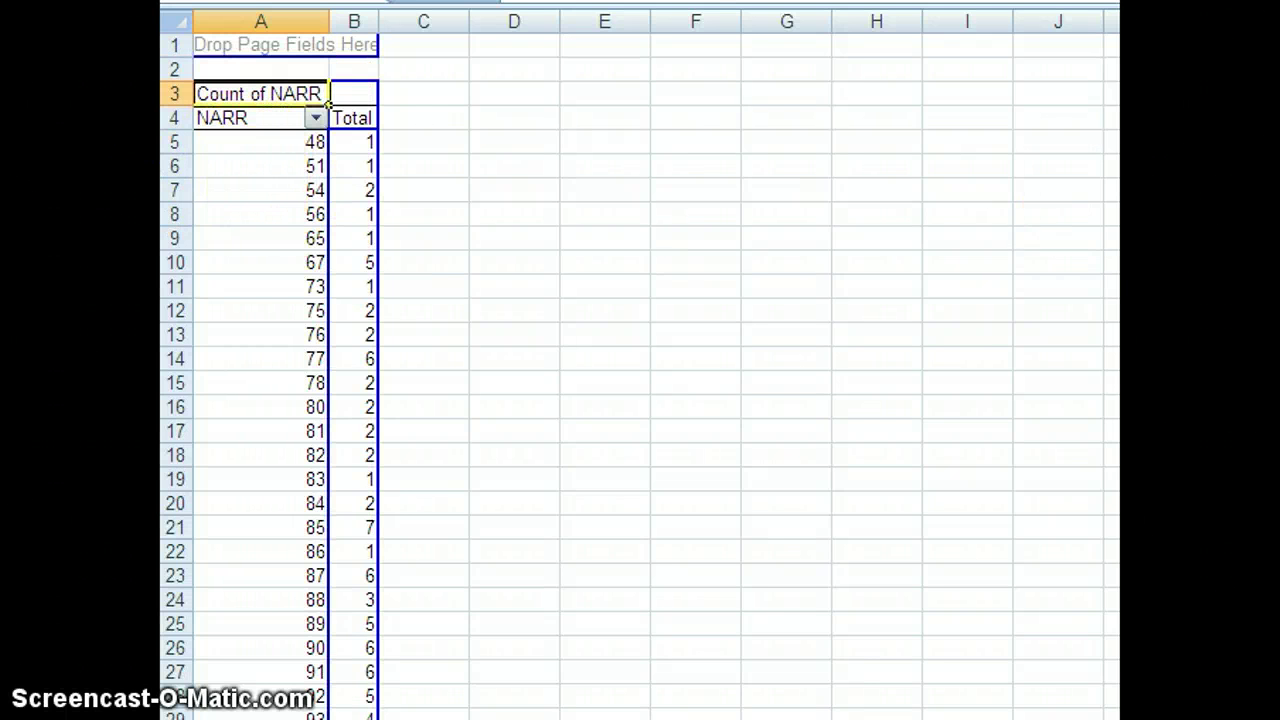
{"action": "scroll", "coordinate": [329, 104], "scroll_direction": "down", "scroll_amount": 2}
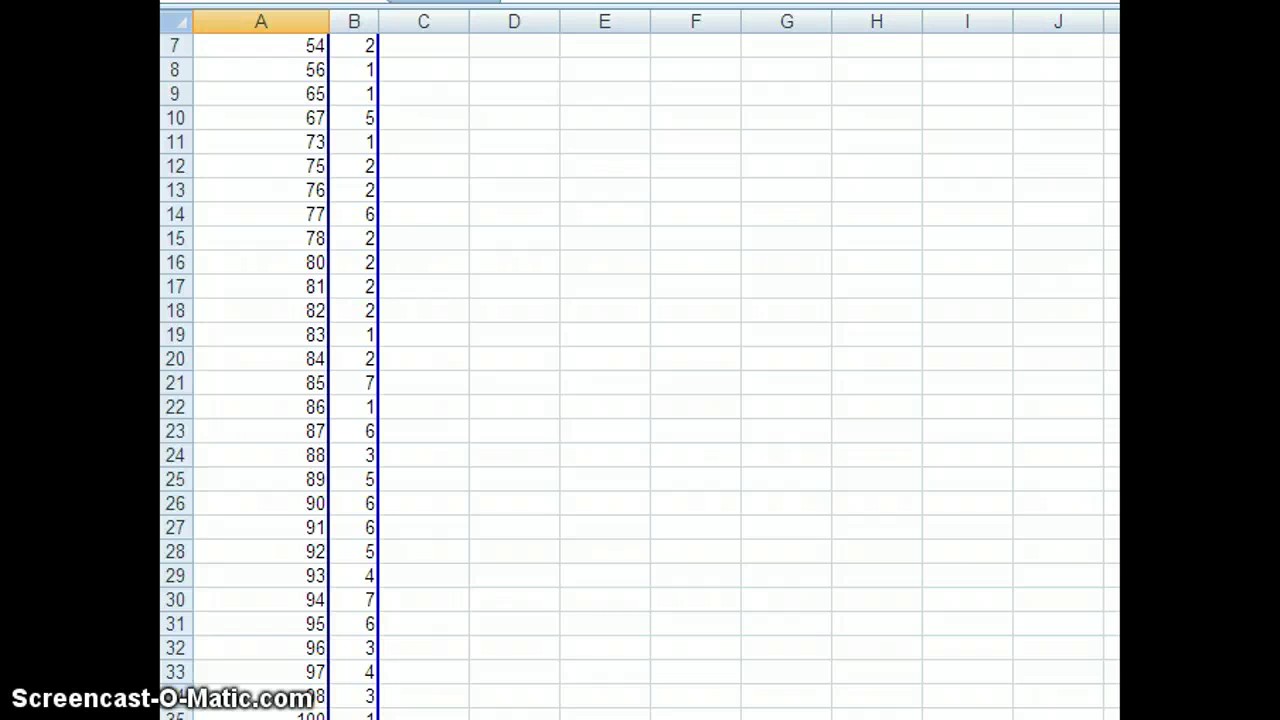
{"action": "scroll", "coordinate": [214, 549], "scroll_direction": "down", "scroll_amount": 3}
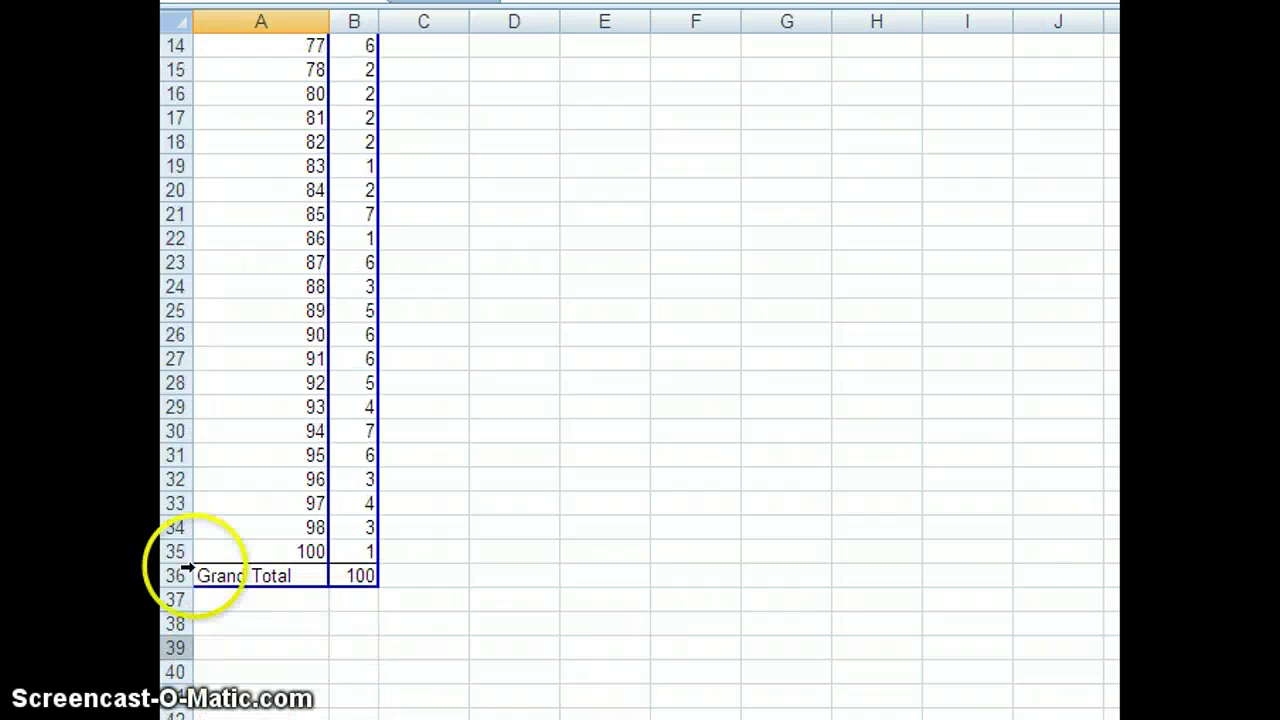
{"action": "scroll", "coordinate": [486, 249], "scroll_direction": "up", "scroll_amount": 5}
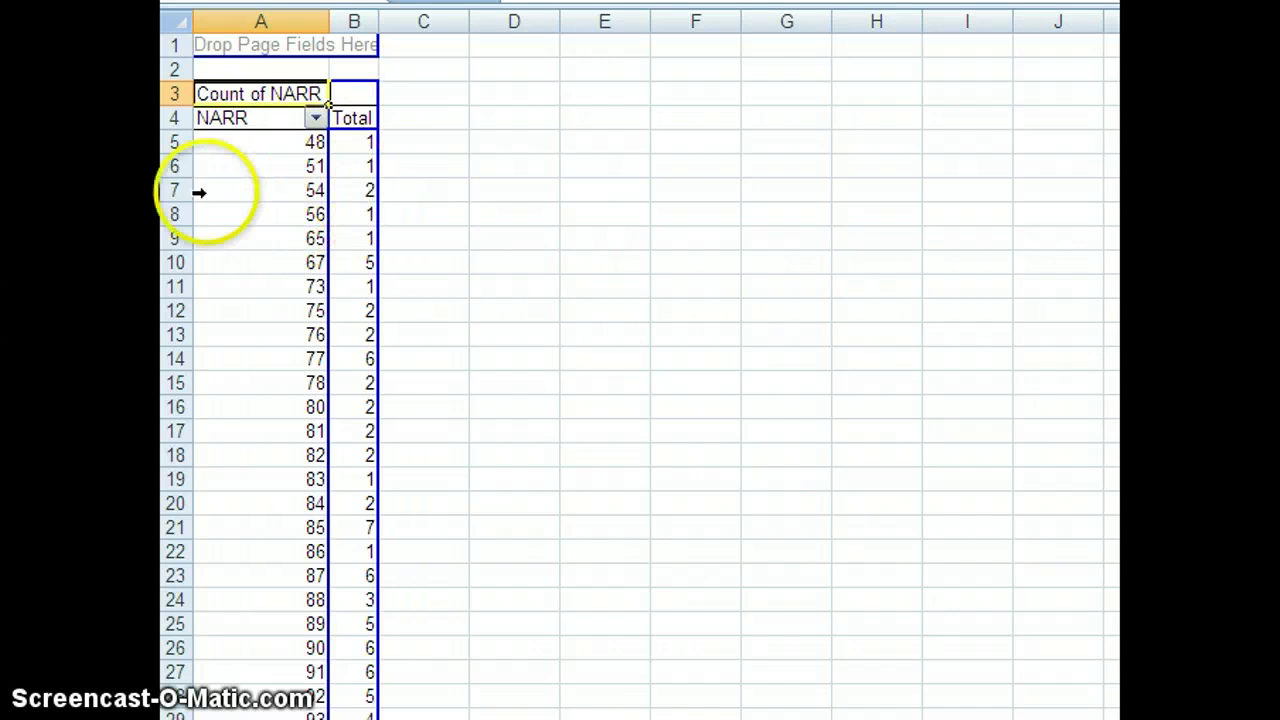
{"action": "left_click", "coordinate": [172, 189]}
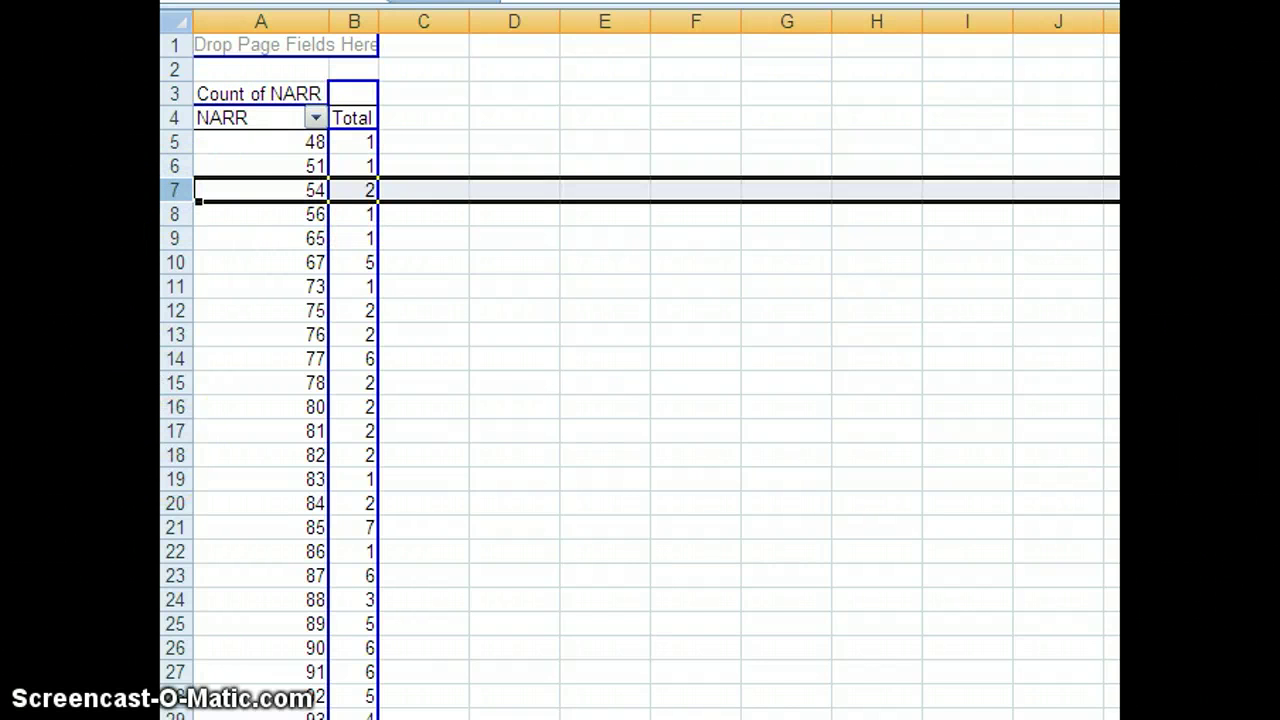
{"action": "left_click", "coordinate": [172, 359]}
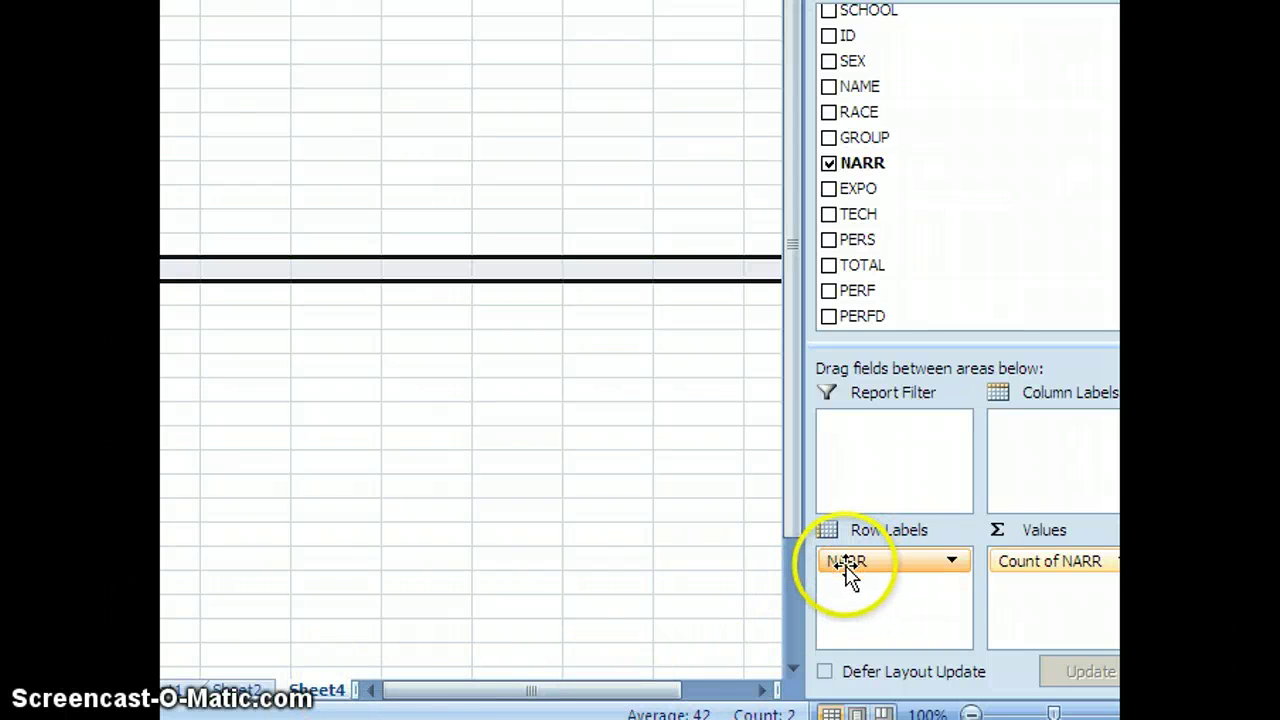
Step: Try moving the NARR field from the row labels to the column labels of the PivotTable
{"action": "left_click_drag", "start_coordinate": [846, 566], "coordinate": [1051, 429]}
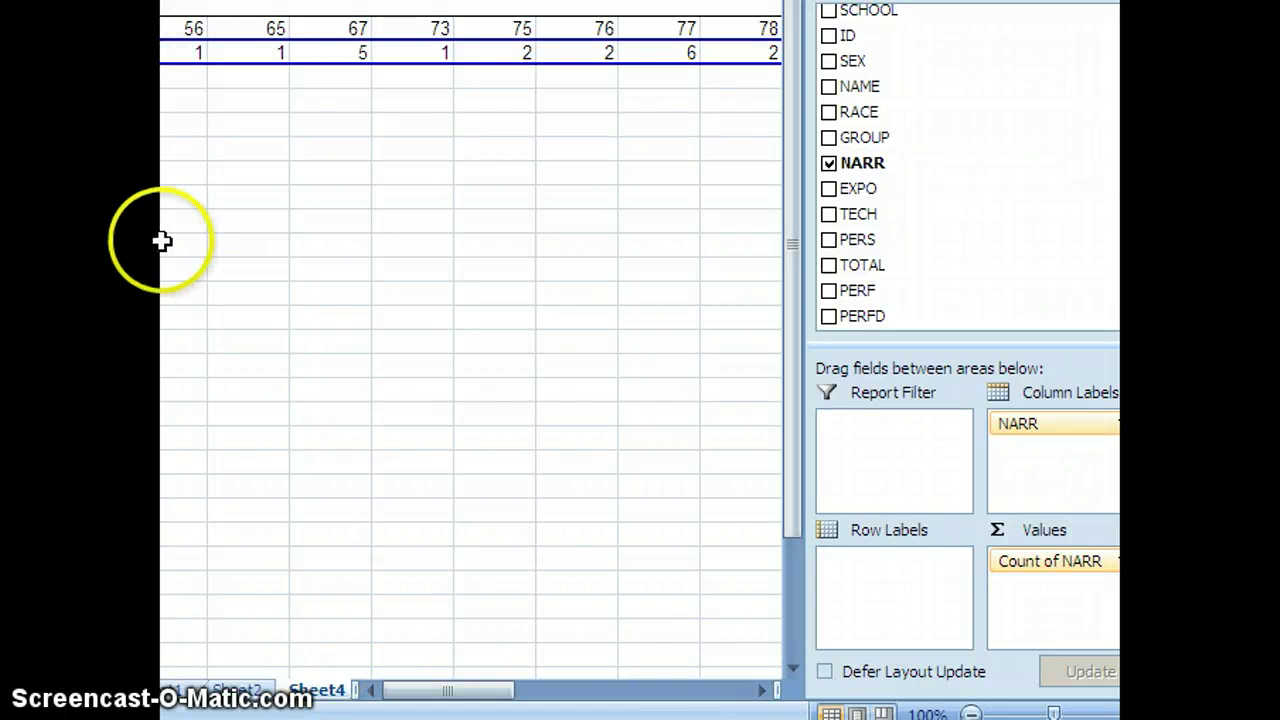
{"action": "left_click", "coordinate": [184, 221]}
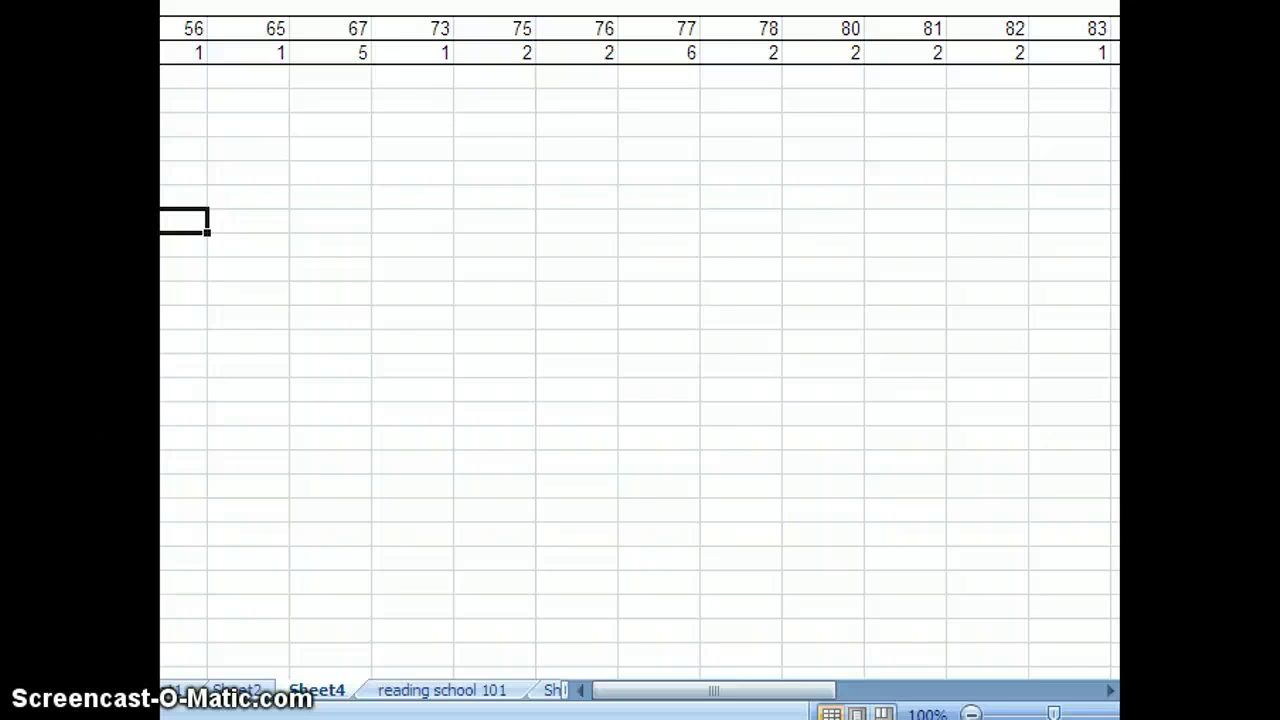
{"action": "left_click", "coordinate": [276, 115]}
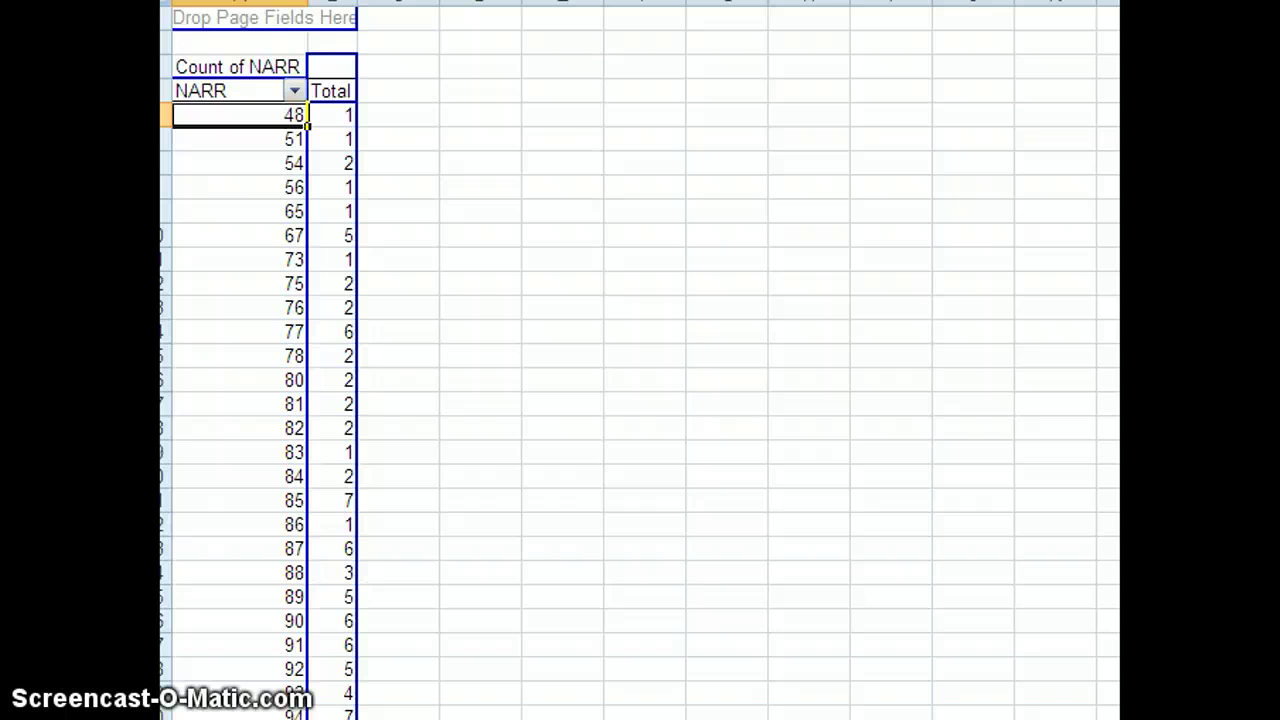
Step: Copy the range A1:C38 containing the NARR PivotTable, paste it starting in cell E1, and select a cell inside the copy
{"action": "scroll", "coordinate": [640, 360], "scroll_direction": "down", "scroll_amount": 2}
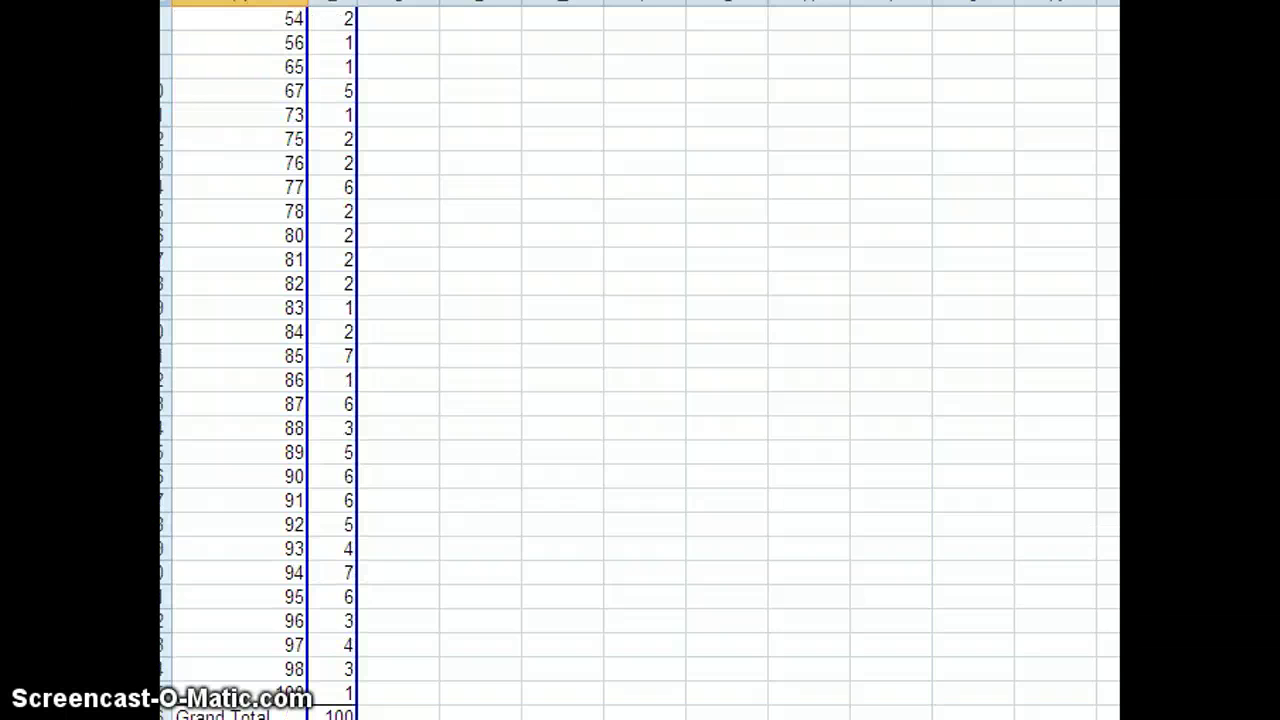
{"action": "scroll", "coordinate": [640, 360], "scroll_direction": "down", "scroll_amount": 3}
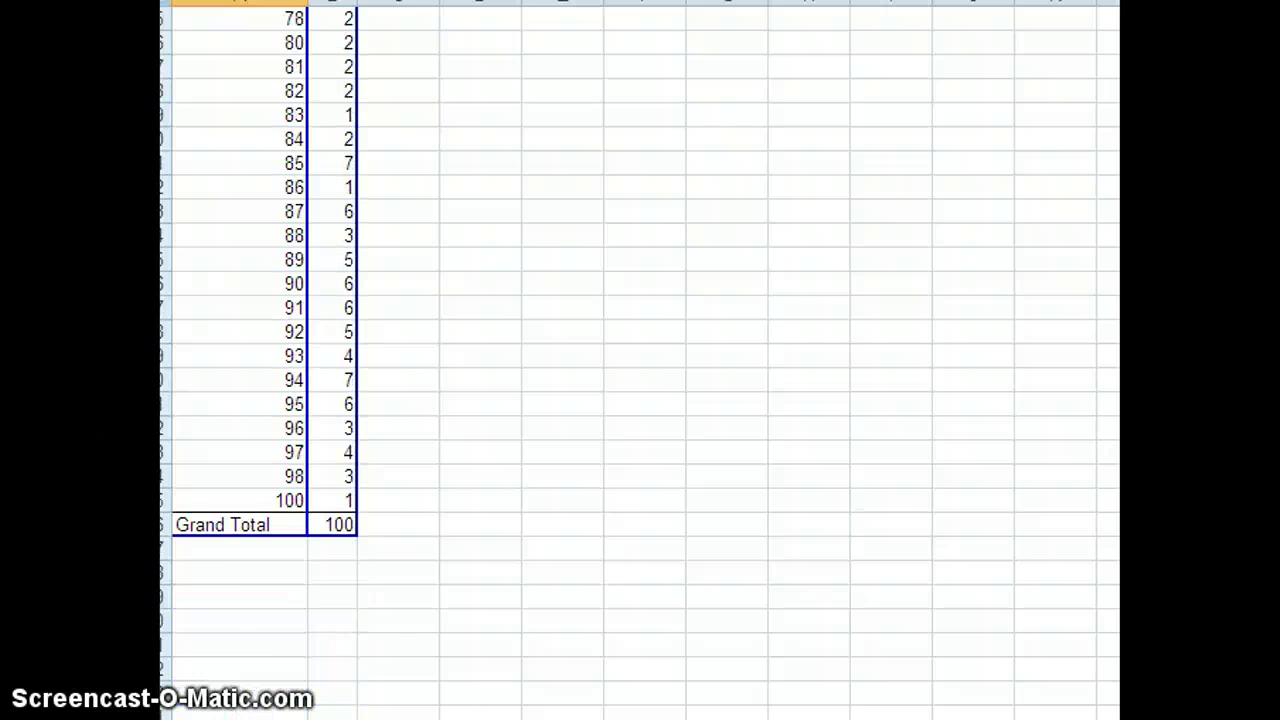
{"action": "mouse_move", "coordinate": [186, 569]}
{"action": "left_mouse_down"}
{"action": "mouse_move", "coordinate": [289, 560]}
{"action": "mouse_move", "coordinate": [378, 279]}
{"action": "mouse_move", "coordinate": [371, 4]}
{"action": "mouse_move", "coordinate": [340, 4]}
{"action": "mouse_move", "coordinate": [400, 4]}
{"action": "left_mouse_up"}
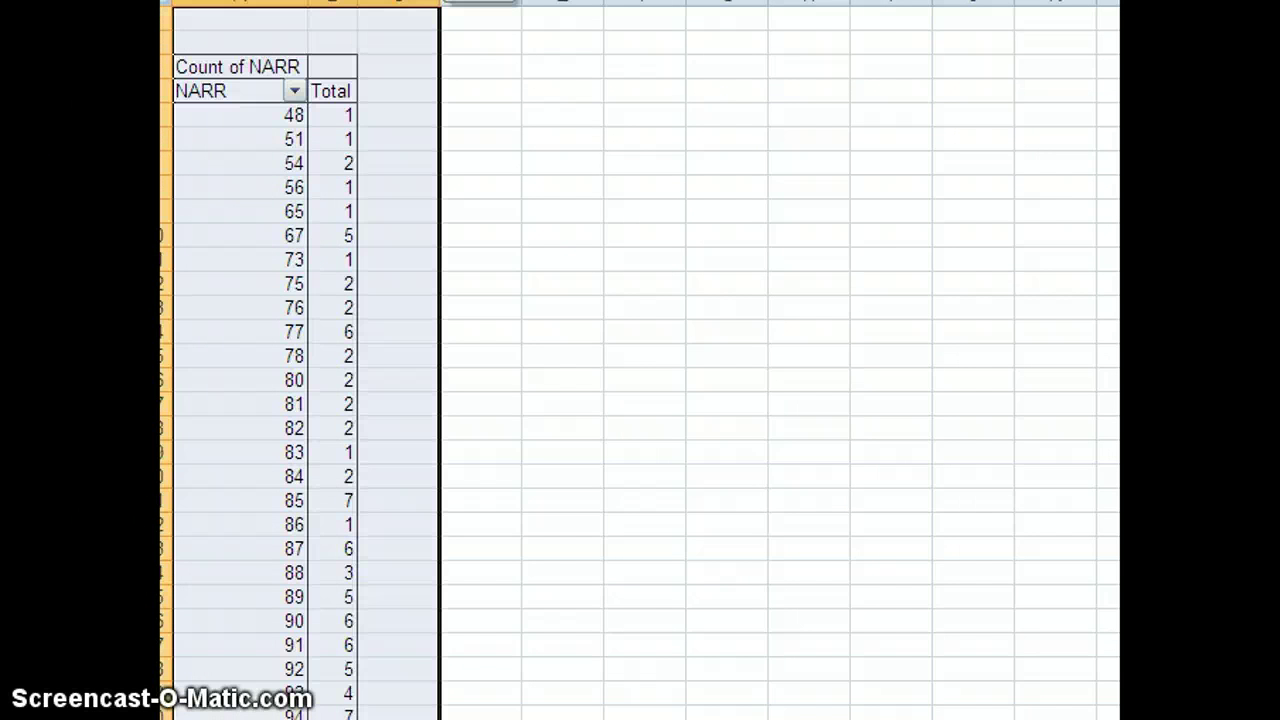
{"action": "right_click", "coordinate": [250, 38]}
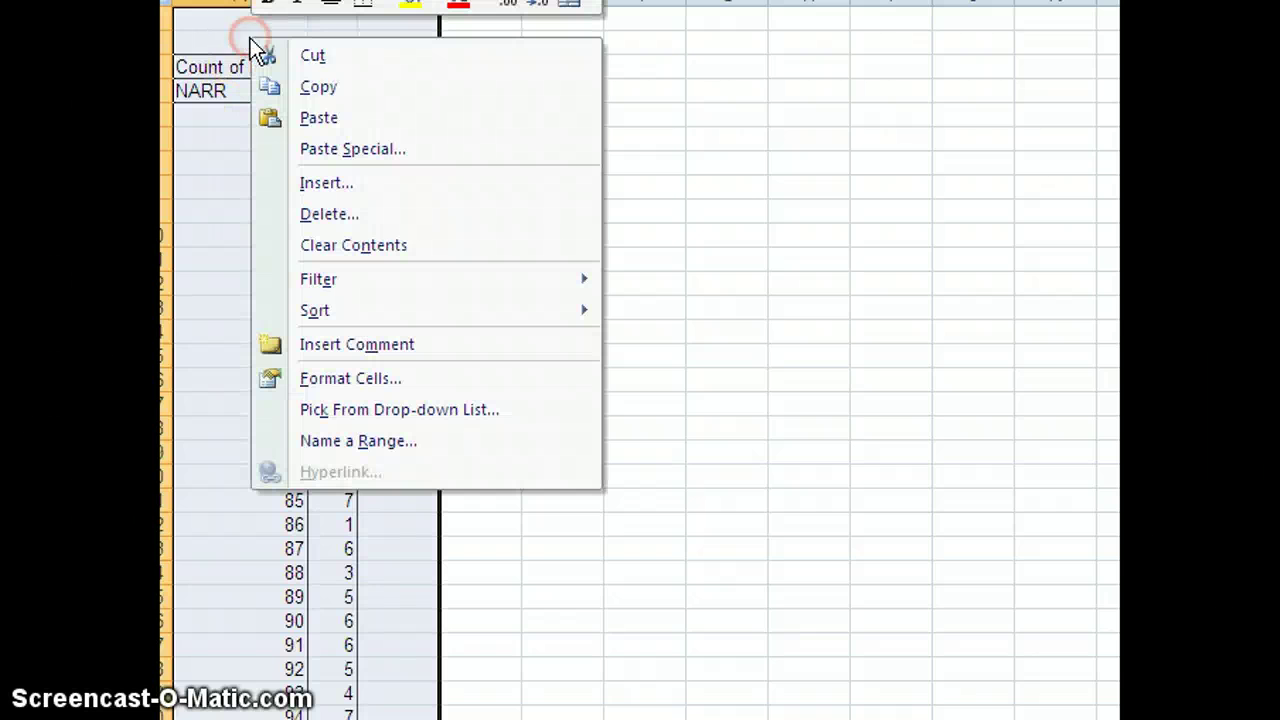
{"action": "left_click", "coordinate": [322, 88]}
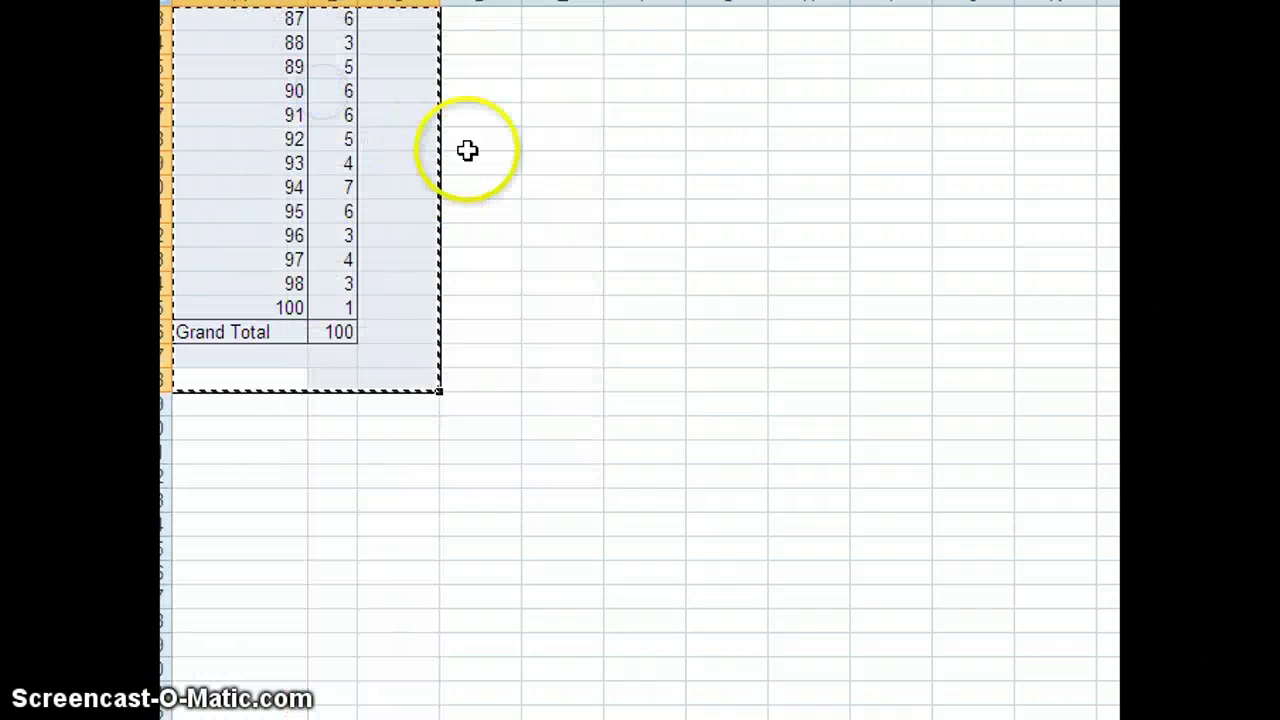
{"action": "scroll", "coordinate": [300, 360], "scroll_direction": "up", "scroll_amount": 7}
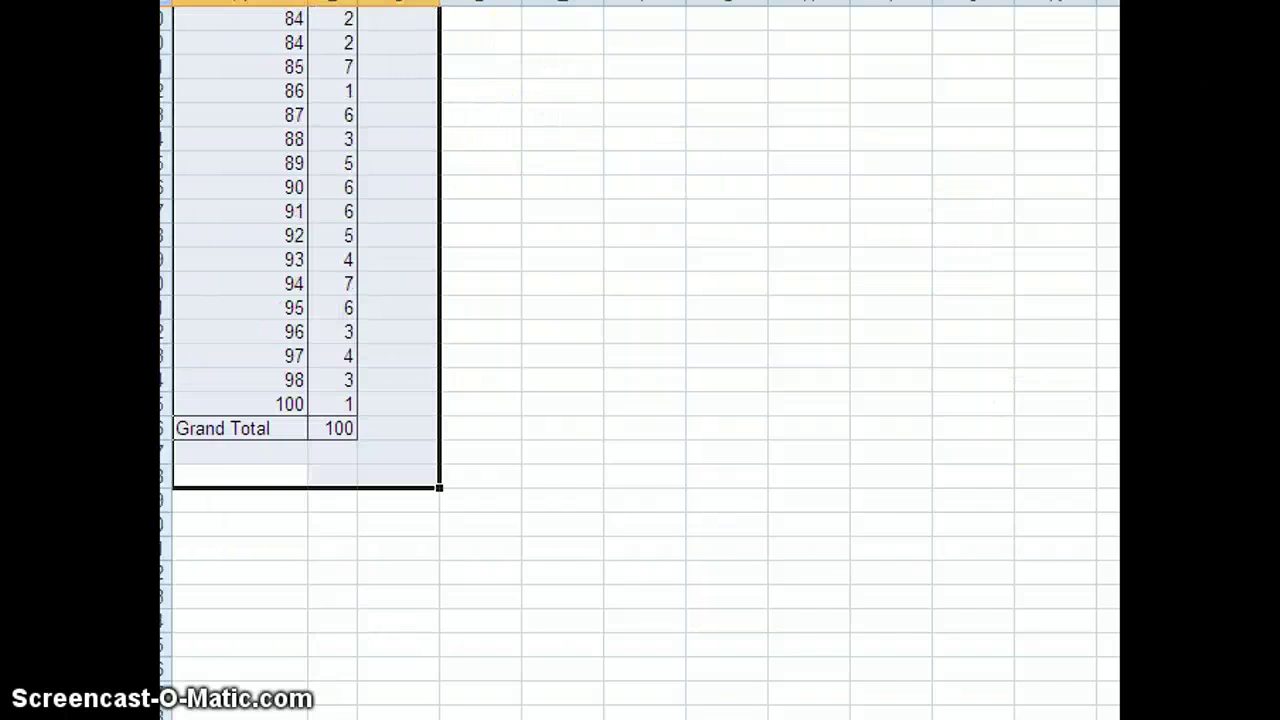
{"action": "right_click", "coordinate": [557, 20]}
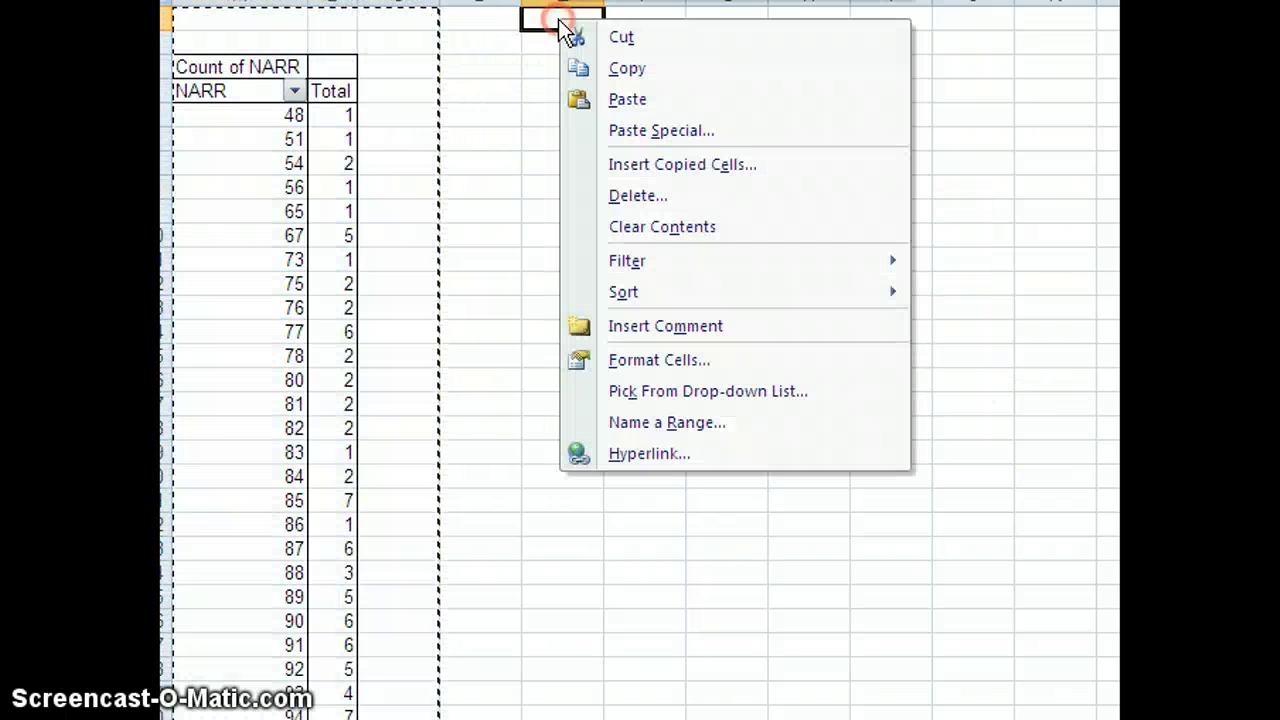
{"action": "left_click", "coordinate": [636, 104]}
{"action": "left_click", "coordinate": [874, 130]}
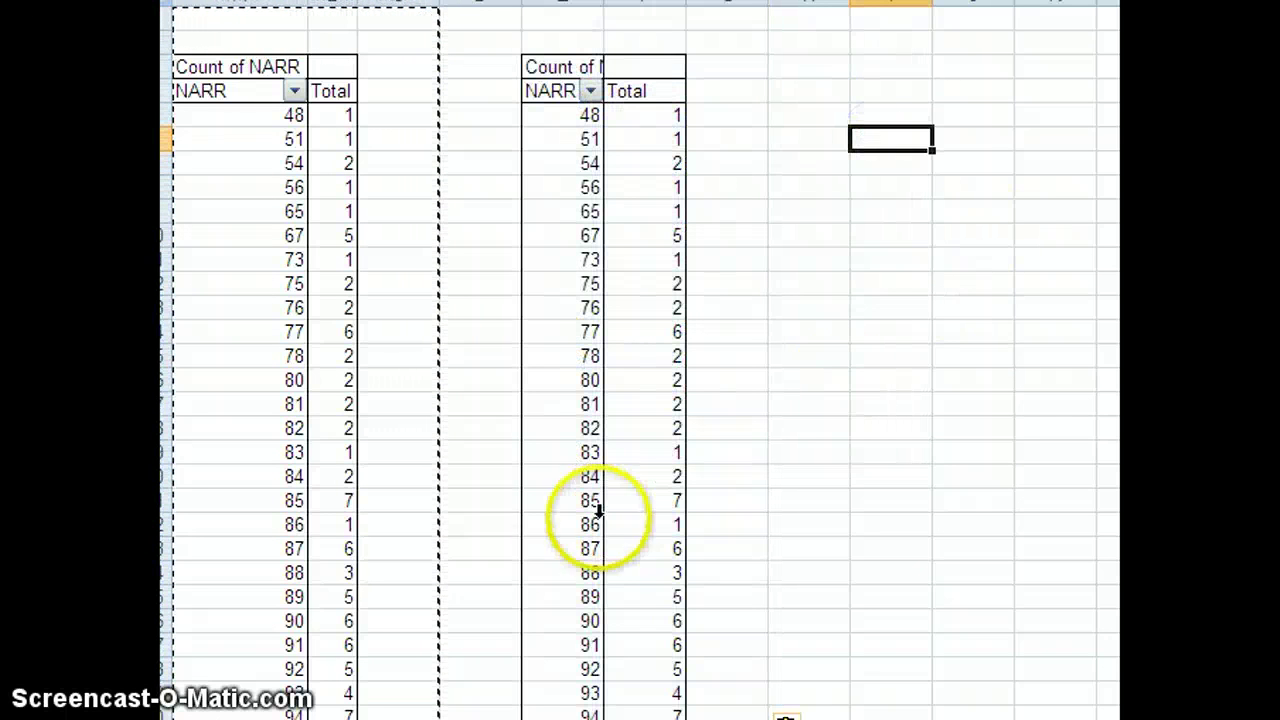
{"action": "left_click", "coordinate": [557, 262]}
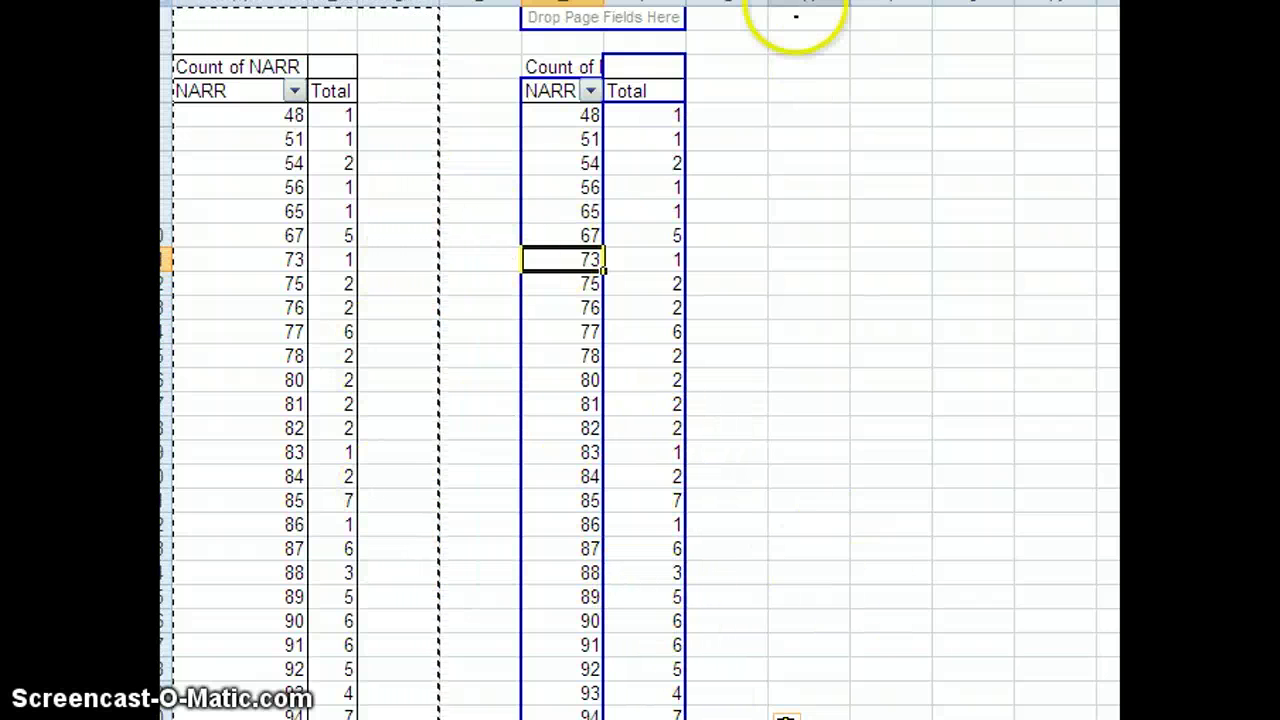
Step: Remove NARR from the copied PivotTable's row labels and summarize its NARR values by Average
{"action": "left_click_drag", "start_coordinate": [768, 2], "coordinate": [768, 2]}
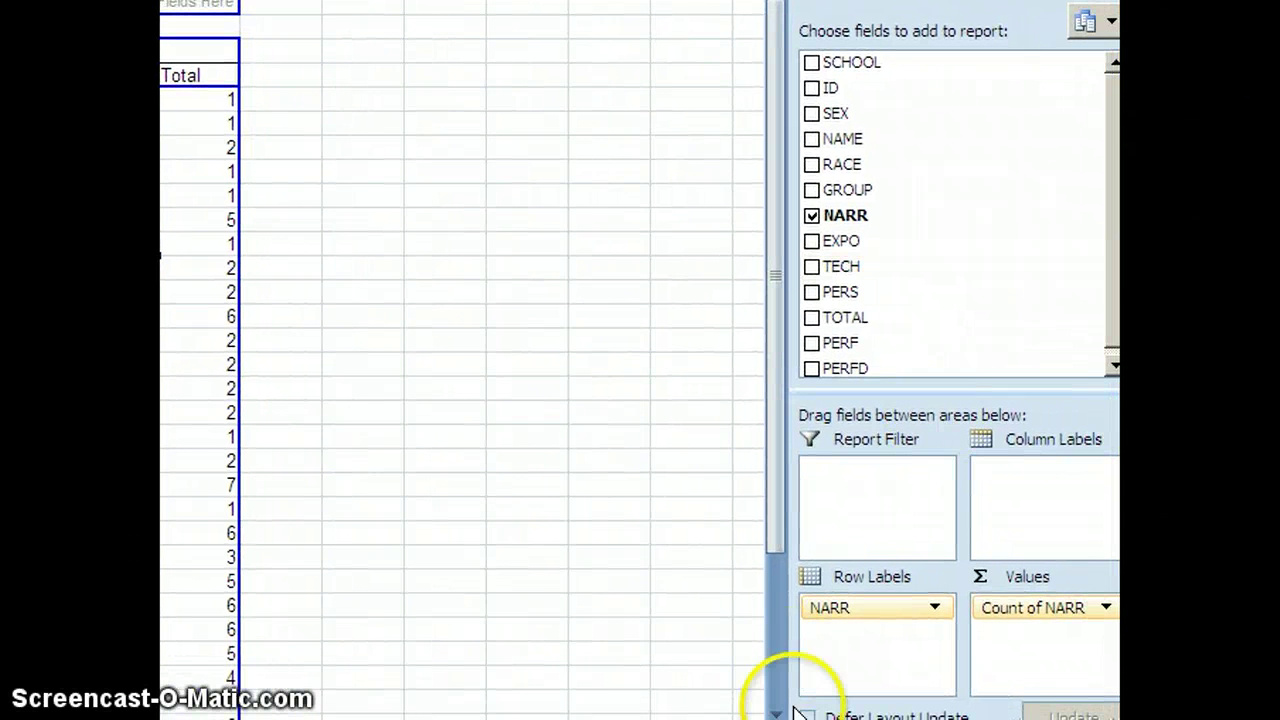
{"action": "left_click_drag", "start_coordinate": [843, 612], "coordinate": [583, 531]}
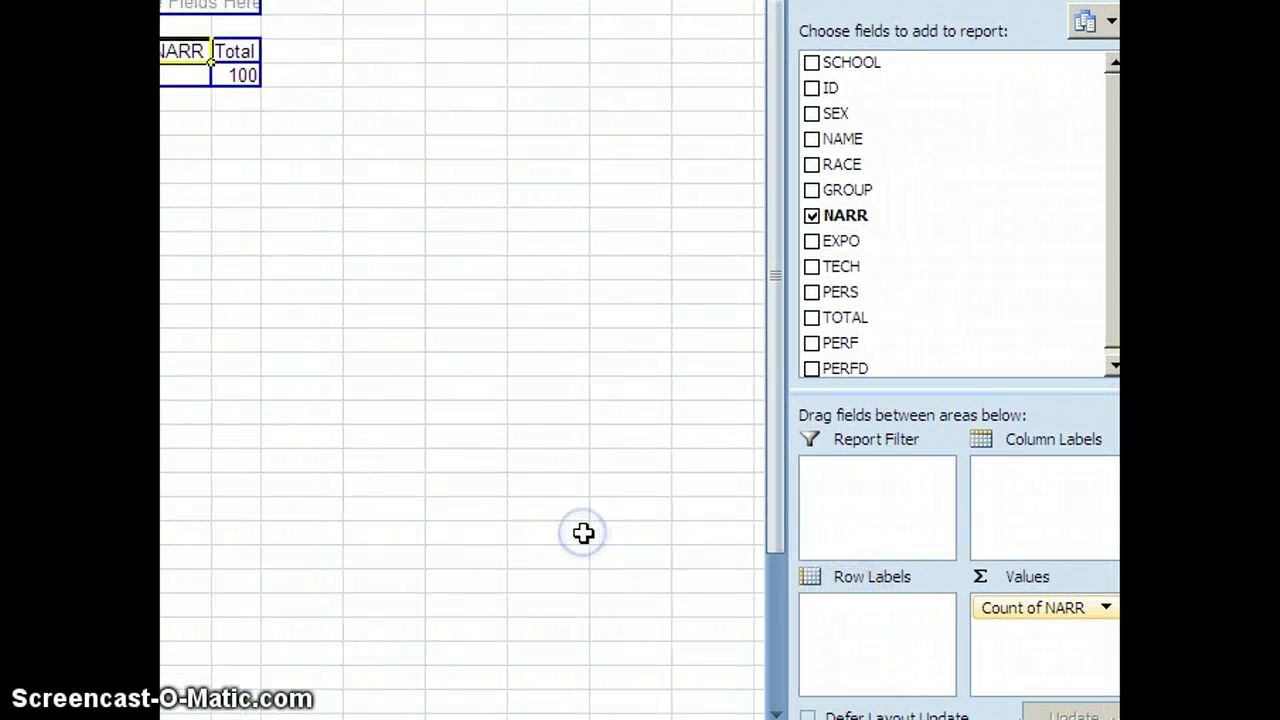
{"action": "left_click", "coordinate": [1020, 622]}
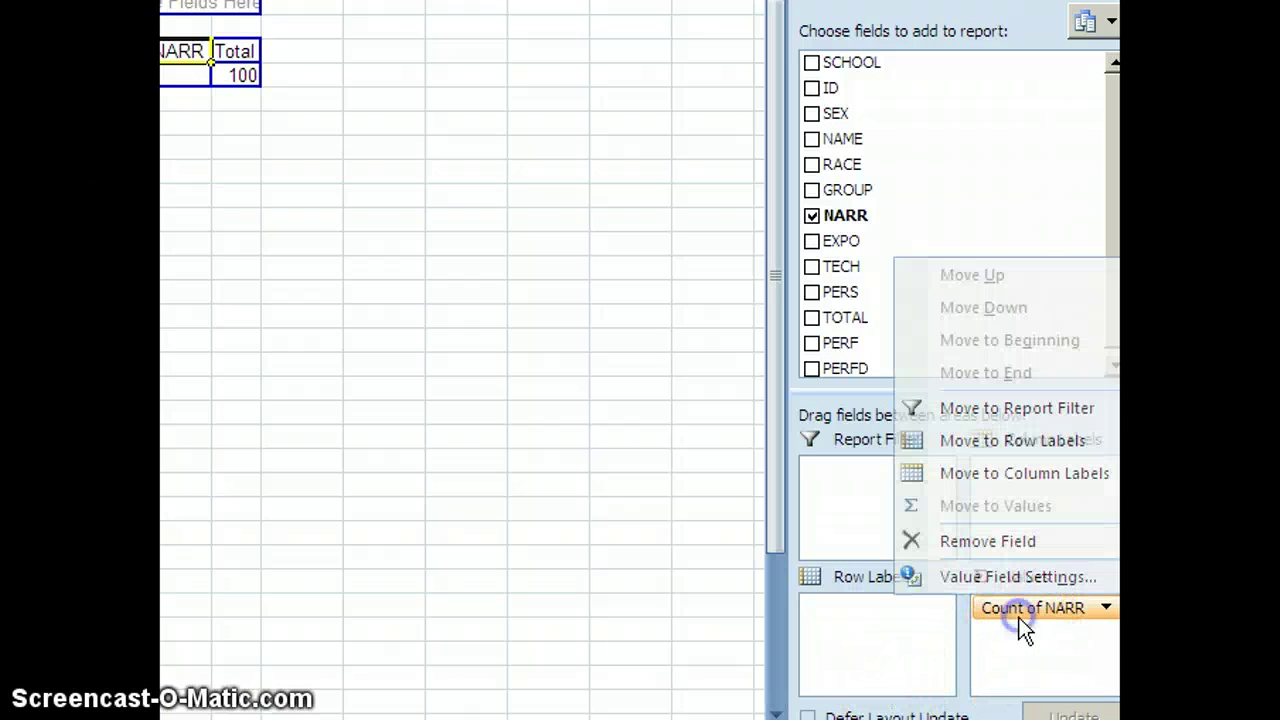
{"action": "left_click", "coordinate": [946, 577]}
{"action": "left_click", "coordinate": [225, 268]}
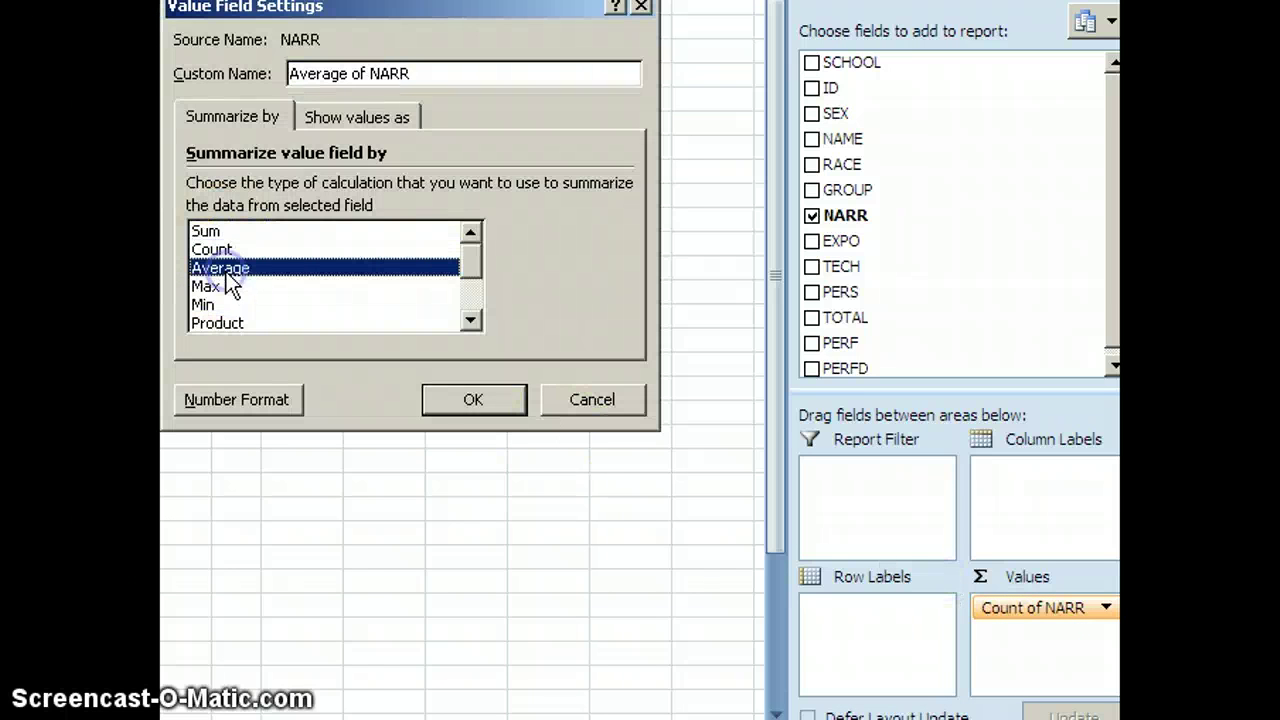
{"action": "left_click", "coordinate": [468, 406]}
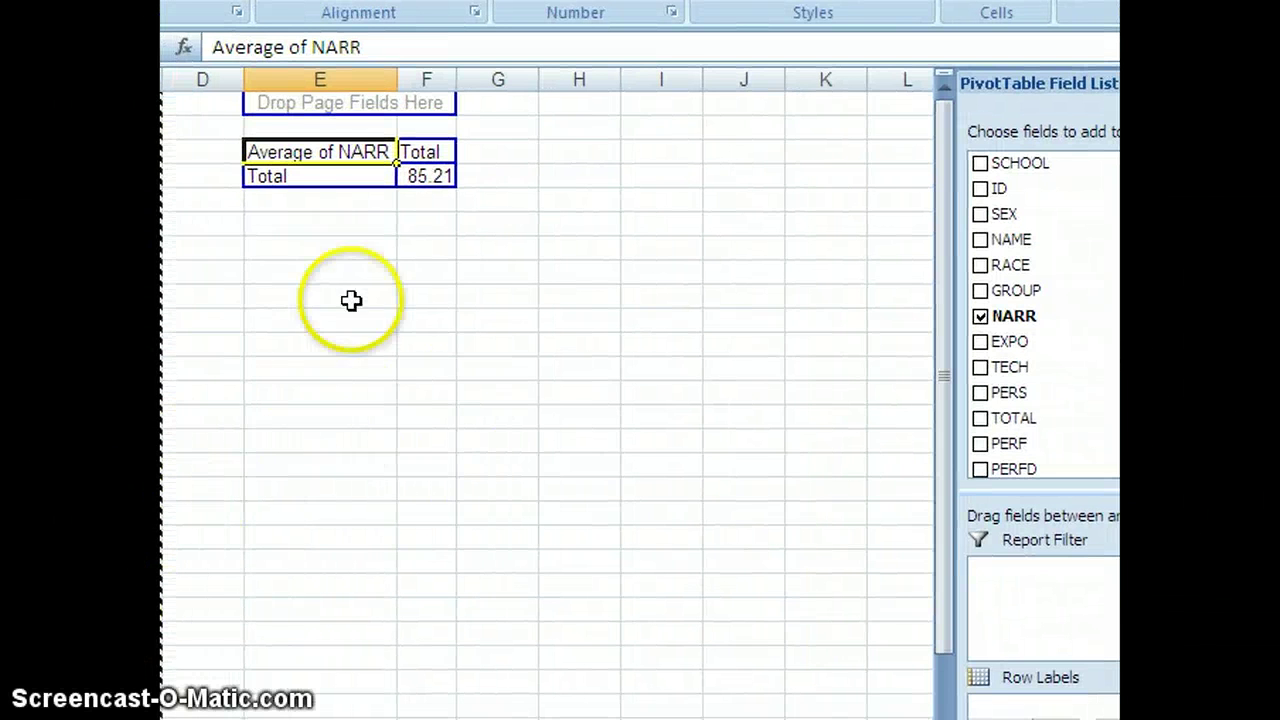
Step: Copy the range E2:F5 containing the Average of NARR PivotTable
{"action": "left_click_drag", "start_coordinate": [277, 131], "coordinate": [441, 190]}
{"action": "key", "text": "ctrl+c"}
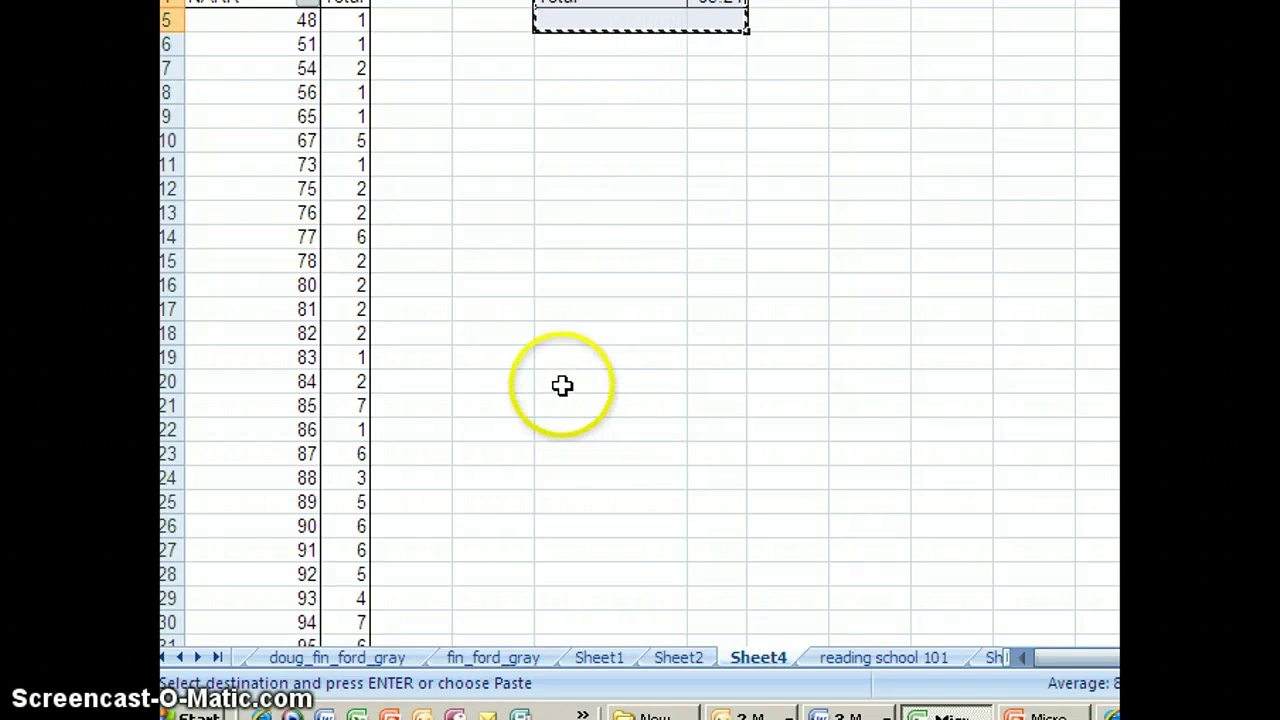
Step: Try pasting the copied range with all its contents at cell E20 using Paste Special, check the pasted table, and undo the paste
{"action": "left_click", "coordinate": [561, 388]}
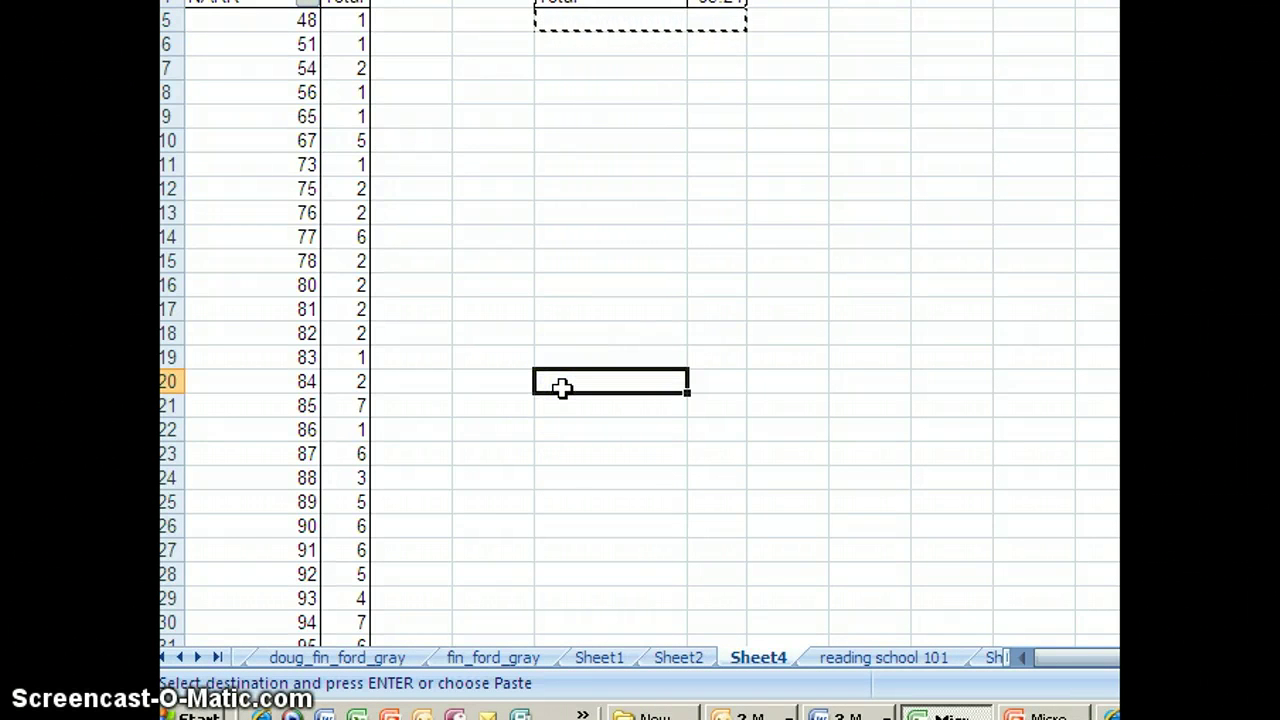
{"action": "right_click", "coordinate": [564, 388]}
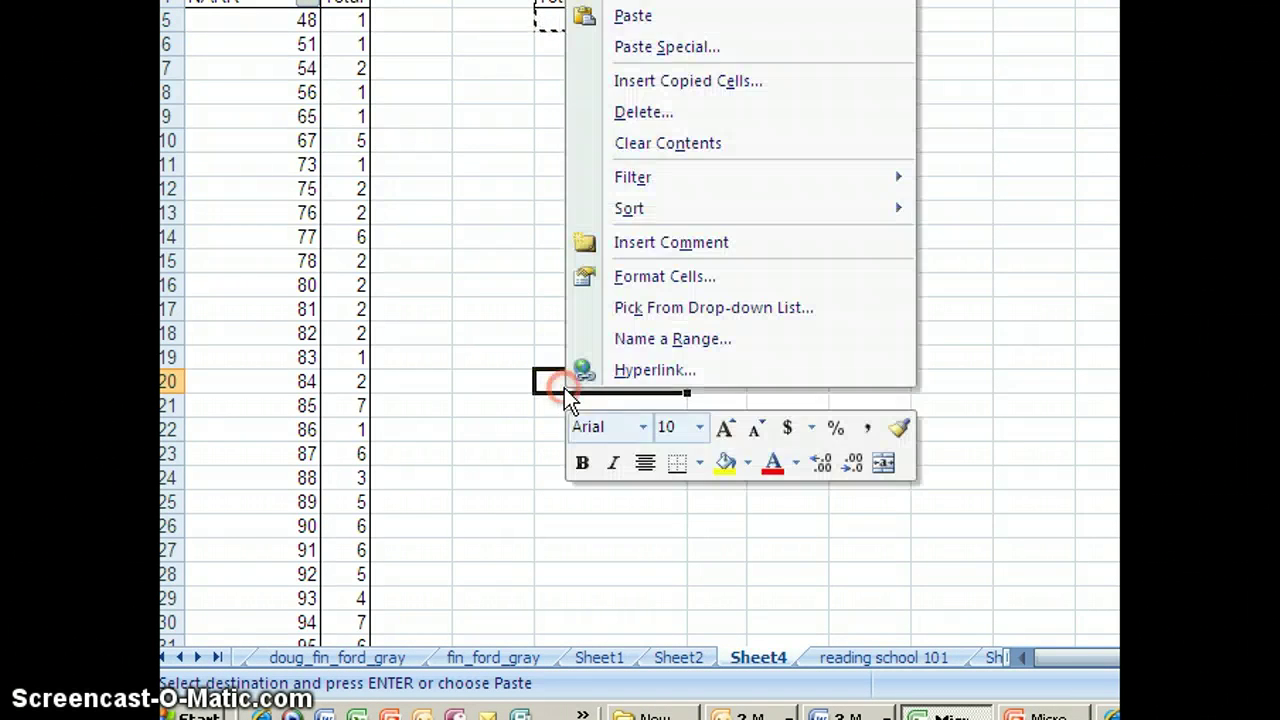
{"action": "left_click", "coordinate": [642, 47]}
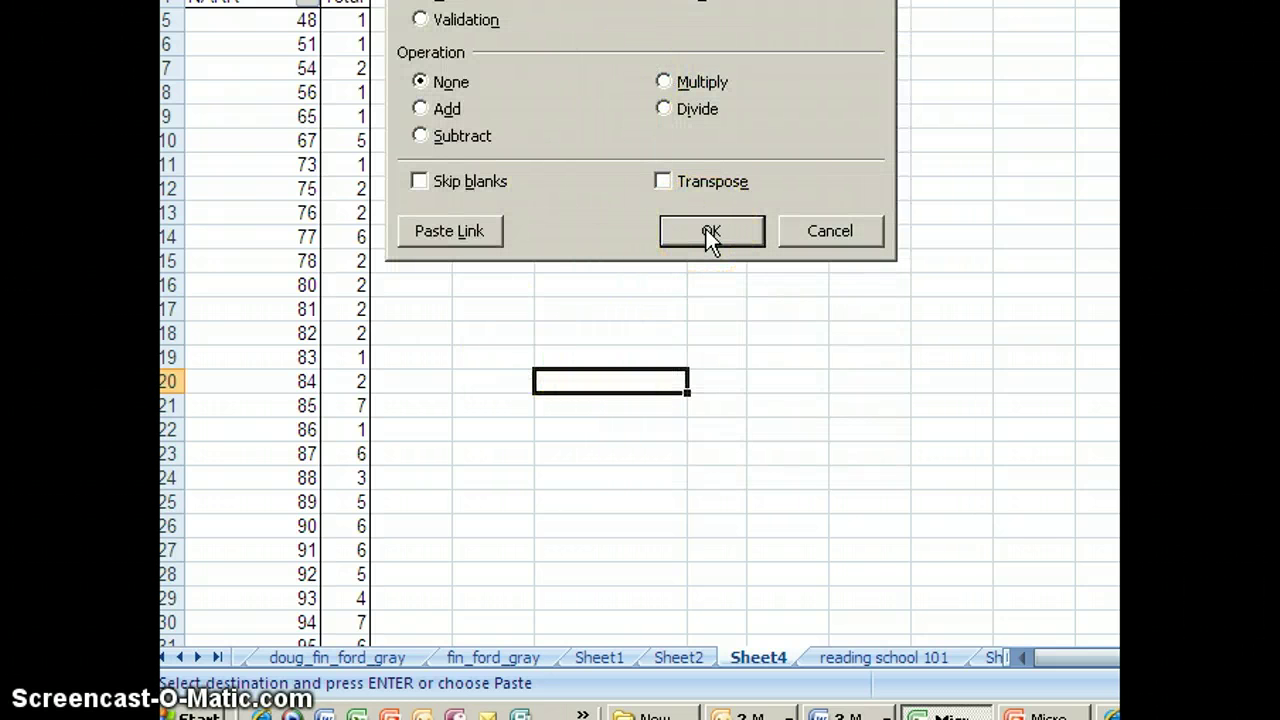
{"action": "left_click", "coordinate": [709, 233]}
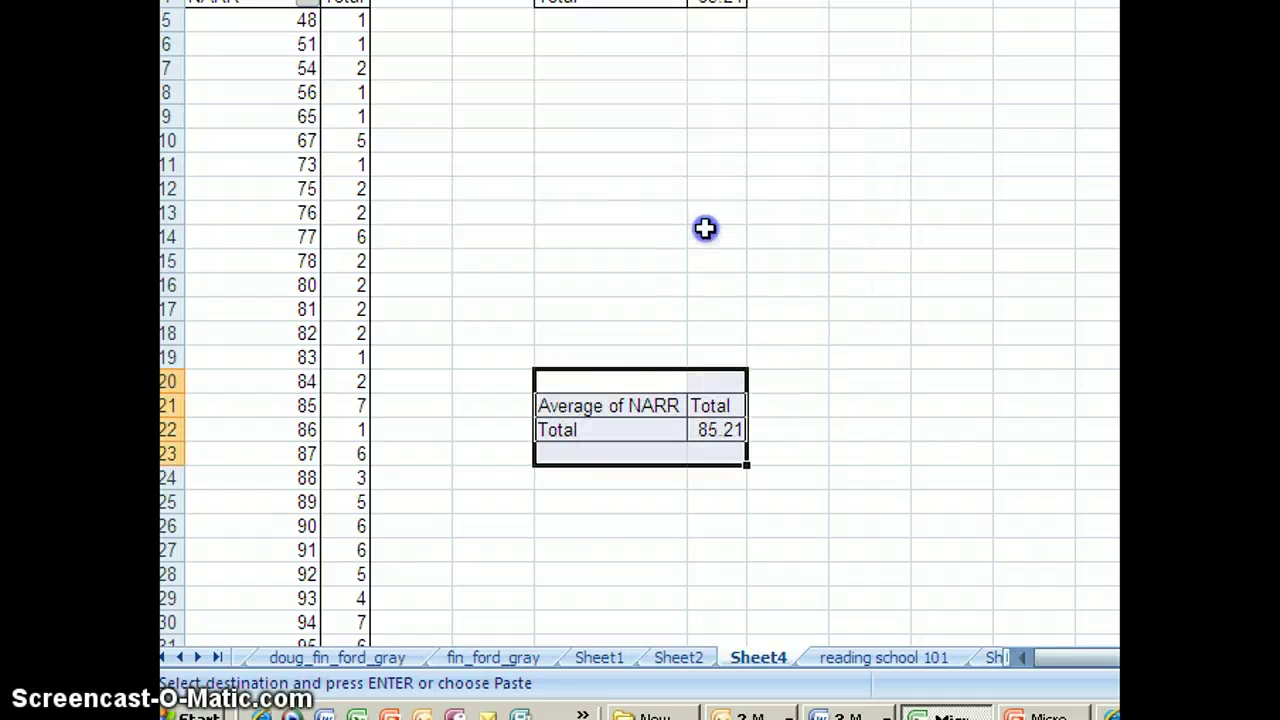
{"action": "left_click", "coordinate": [657, 557]}
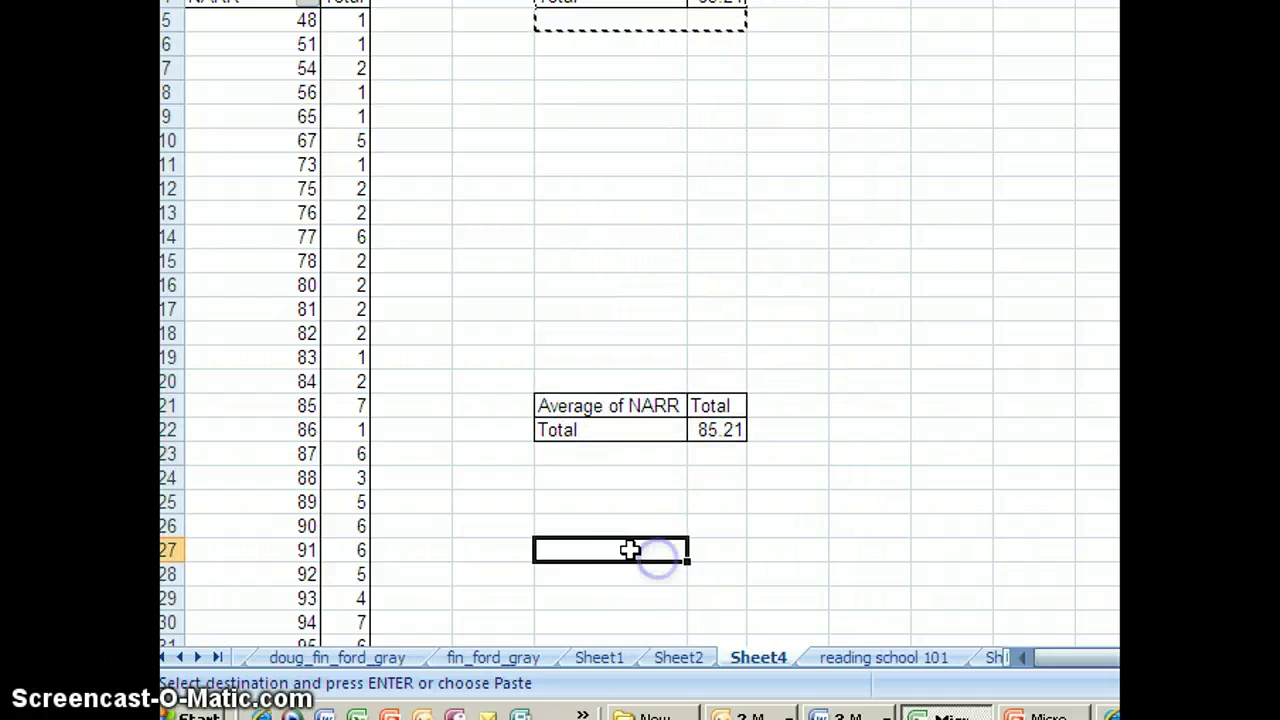
{"action": "left_click", "coordinate": [601, 430]}
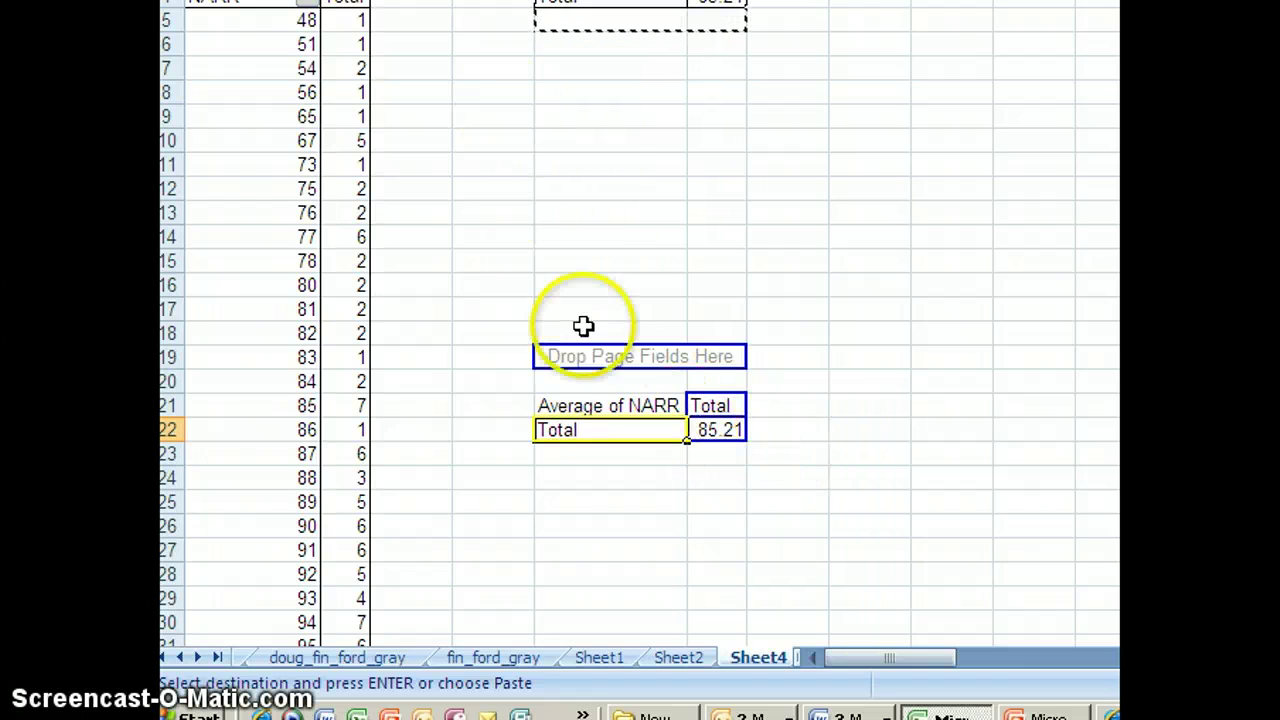
{"action": "key", "text": "ctrl+z"}
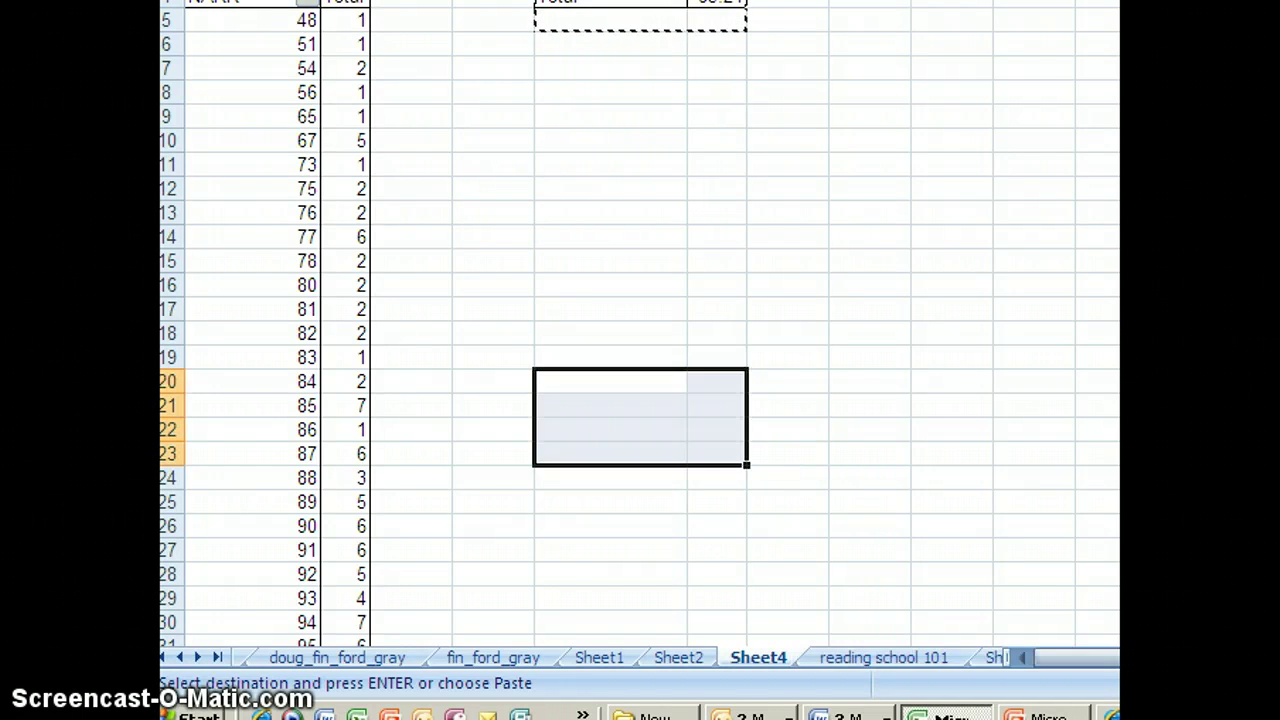
Step: Paste the copied Average of NARR range at cell E20 as values only
{"action": "right_click", "coordinate": [597, 385]}
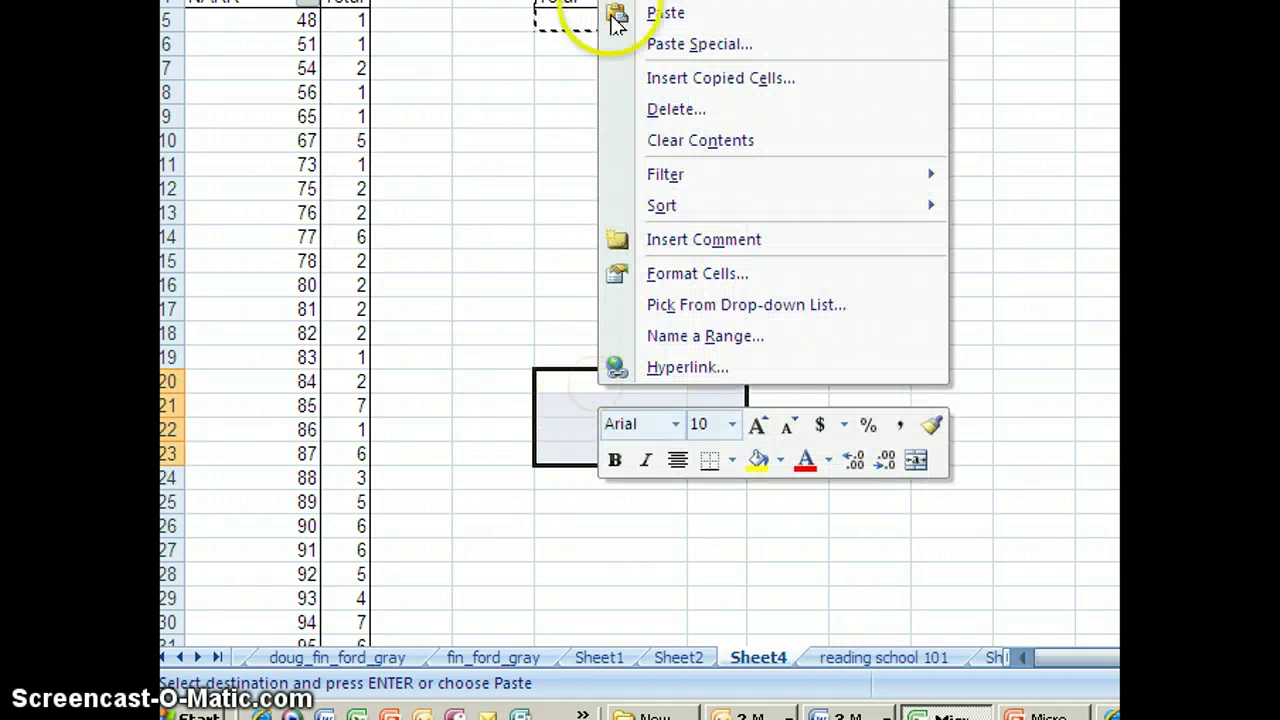
{"action": "left_click", "coordinate": [661, 46]}
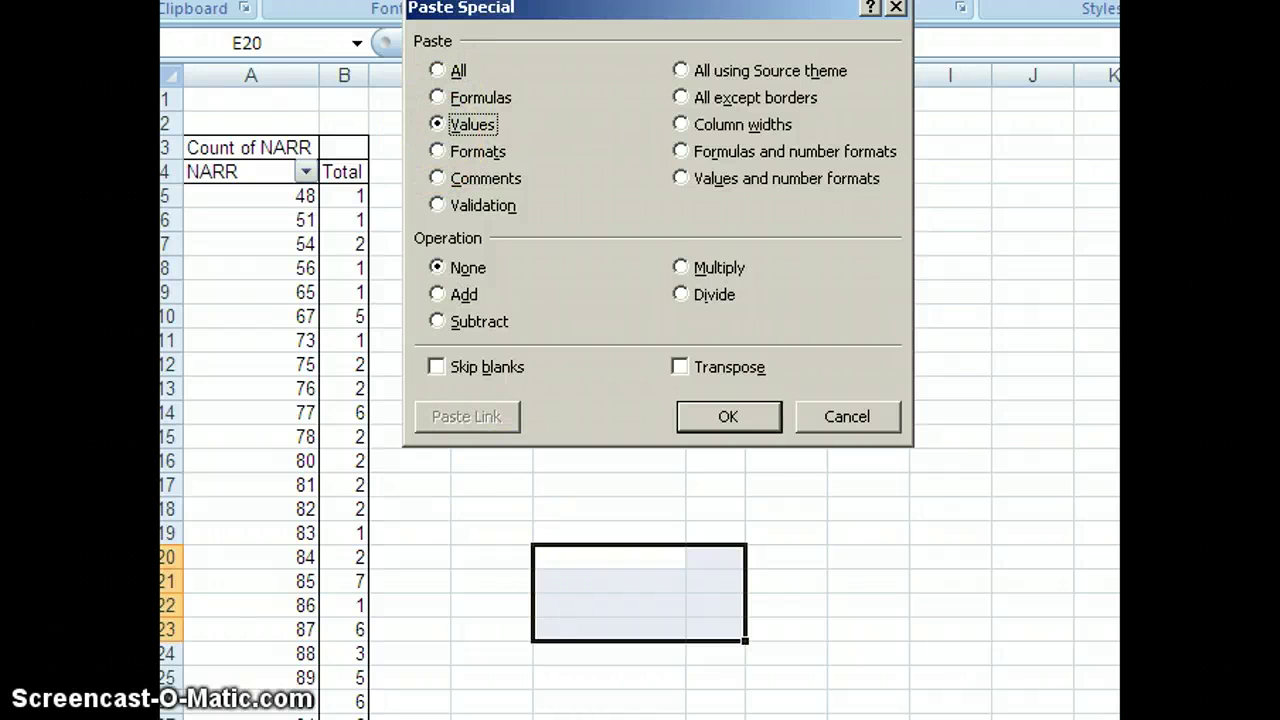
{"action": "left_click", "coordinate": [724, 420]}
{"action": "left_click", "coordinate": [886, 536]}
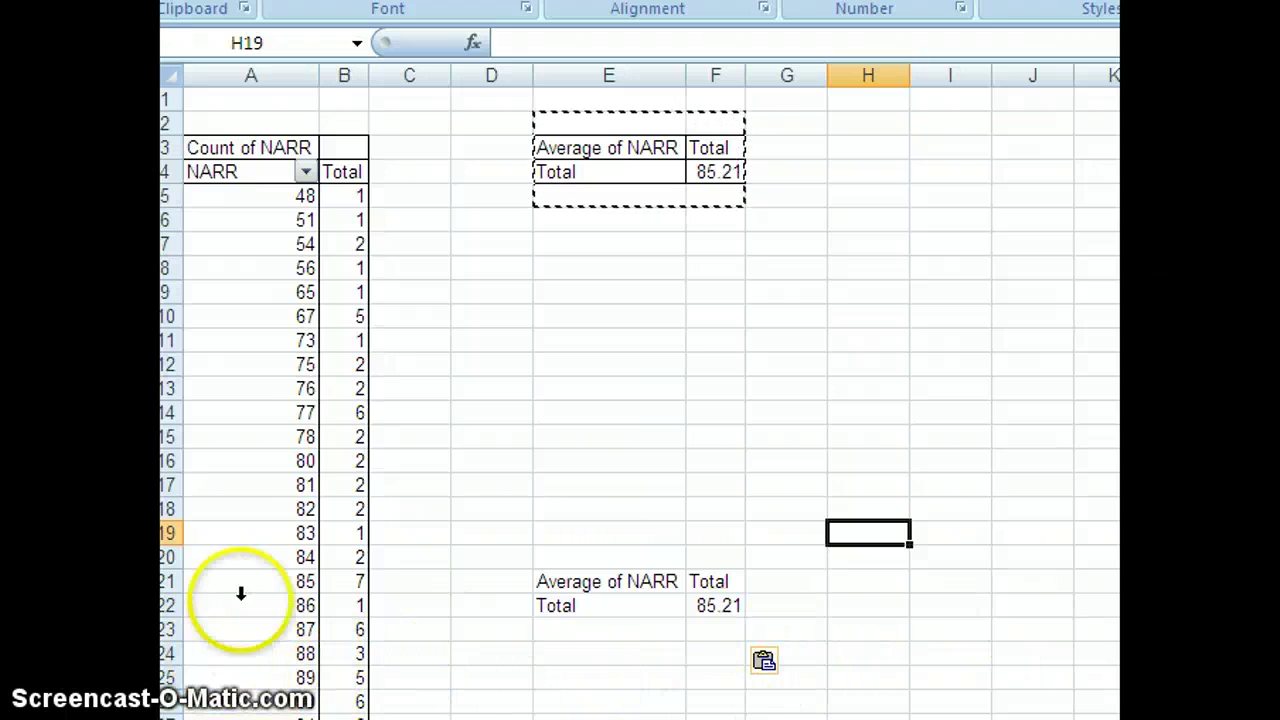
Step: Make cells A21:B21, the row for score 85 in the NARR frequency table, bold
{"action": "left_click", "coordinate": [172, 581]}
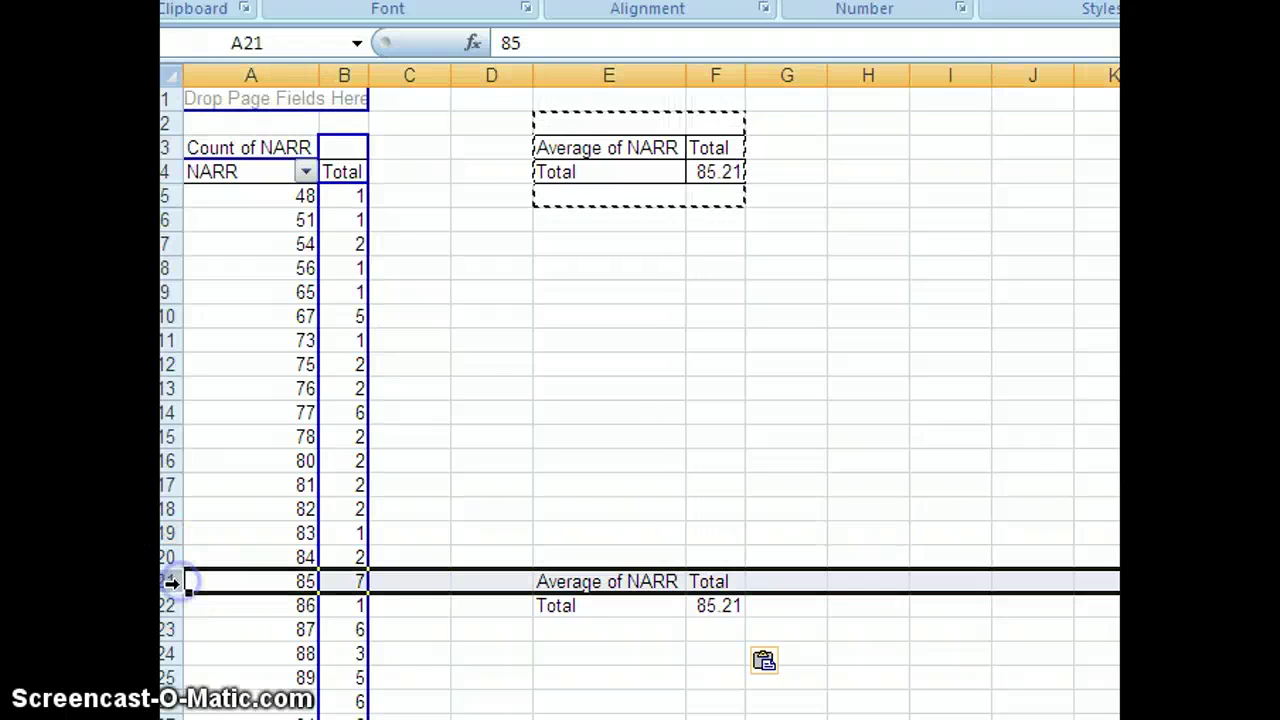
{"action": "left_click_drag", "start_coordinate": [242, 583], "coordinate": [325, 585]}
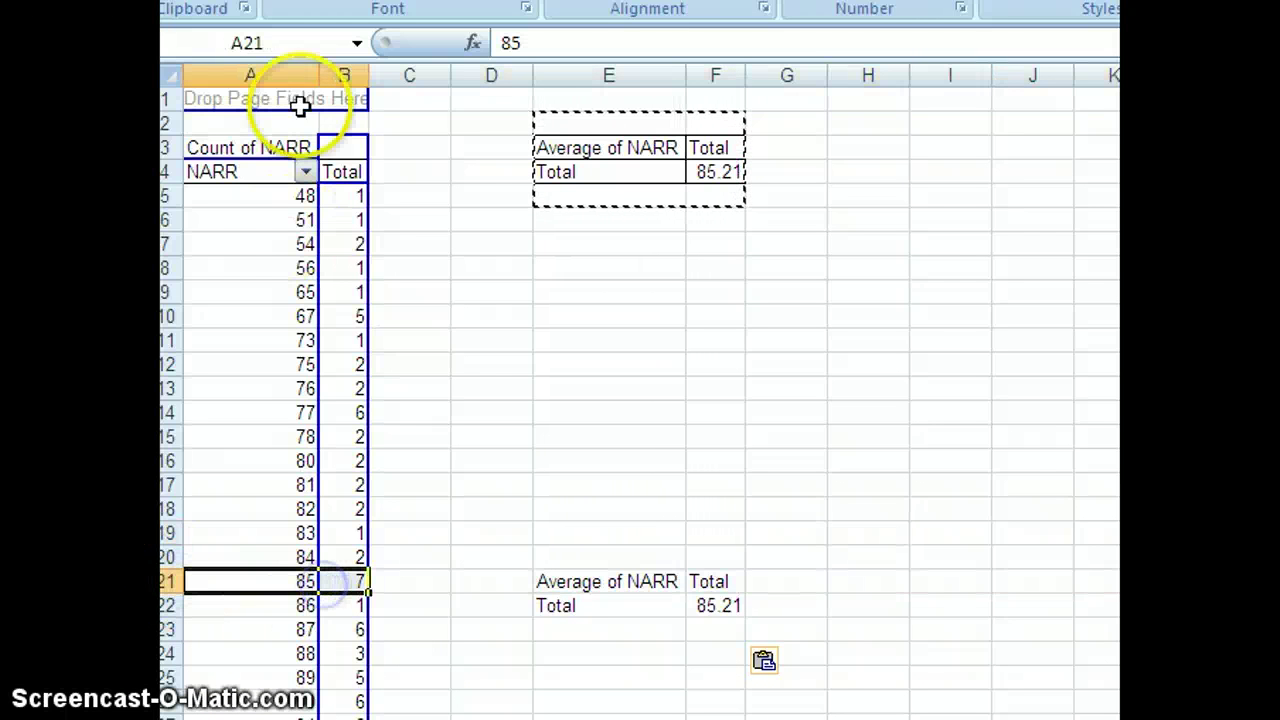
{"action": "key", "text": "Escape"}
{"action": "left_click", "coordinate": [640, 358]}
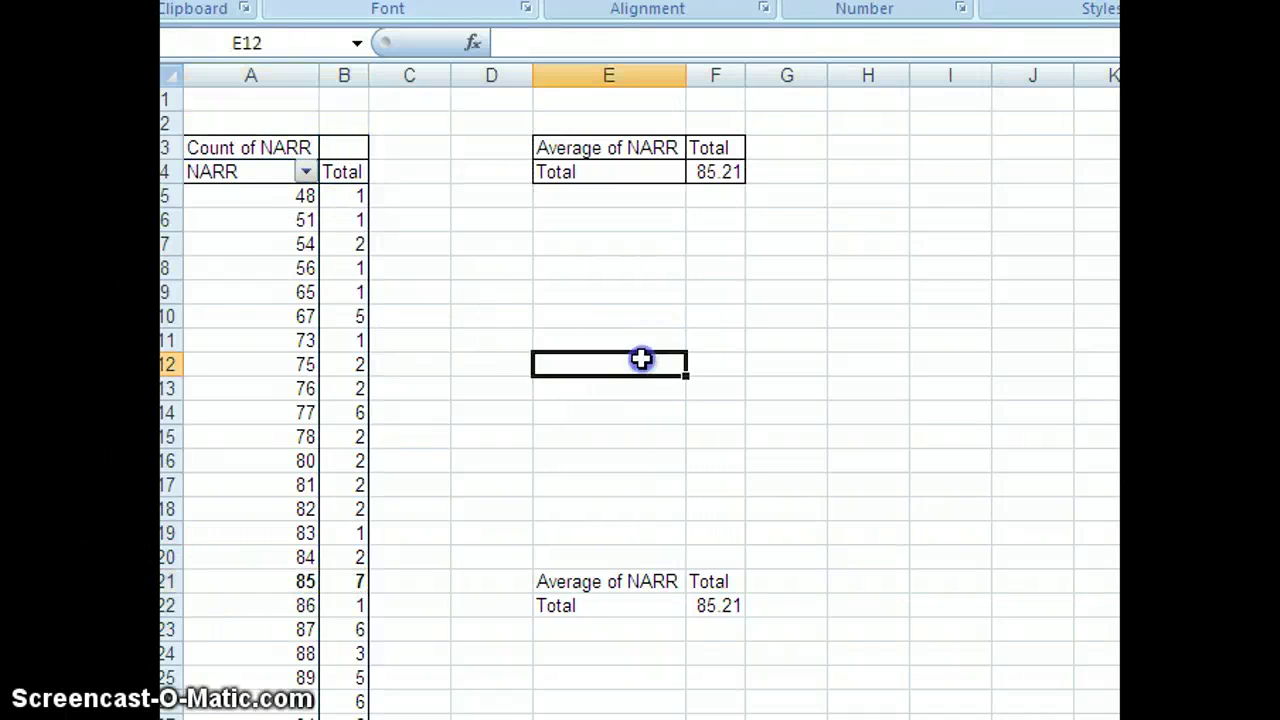
Step: Change the calculation of the PivotTable at E3 from Average to StdDev of NARR
{"action": "left_click", "coordinate": [562, 152]}
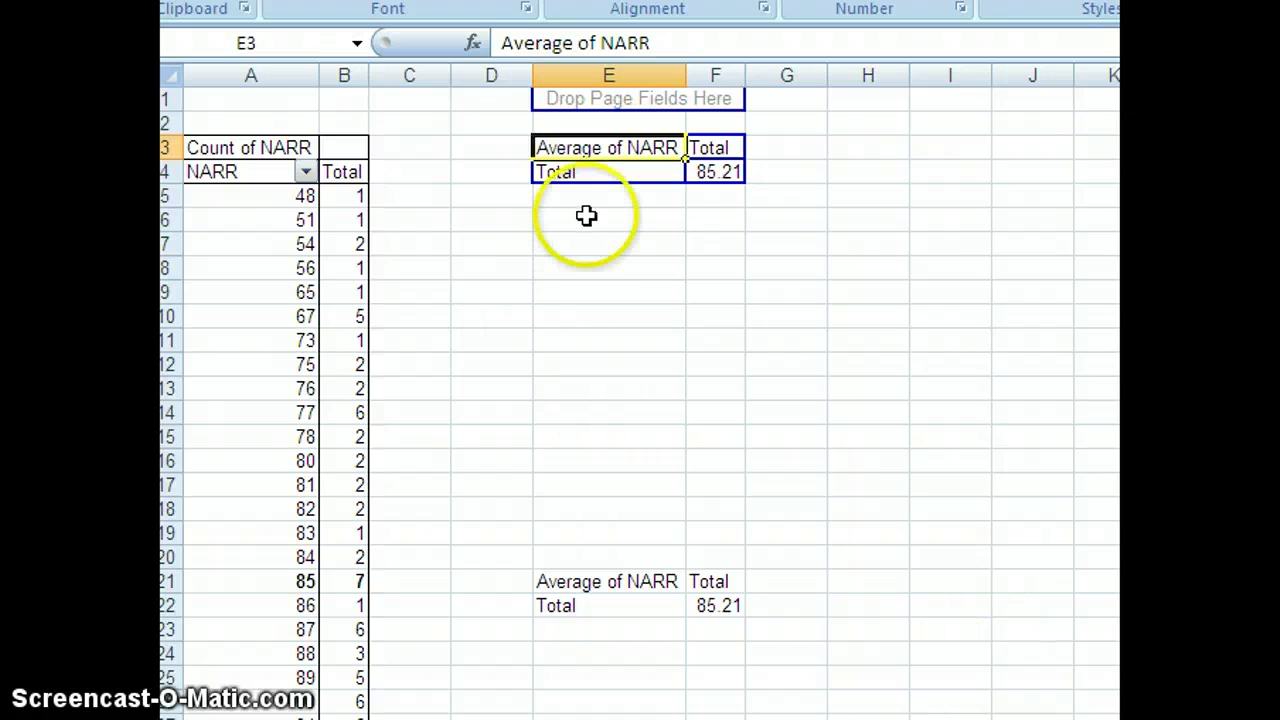
{"action": "right_click", "coordinate": [608, 155]}
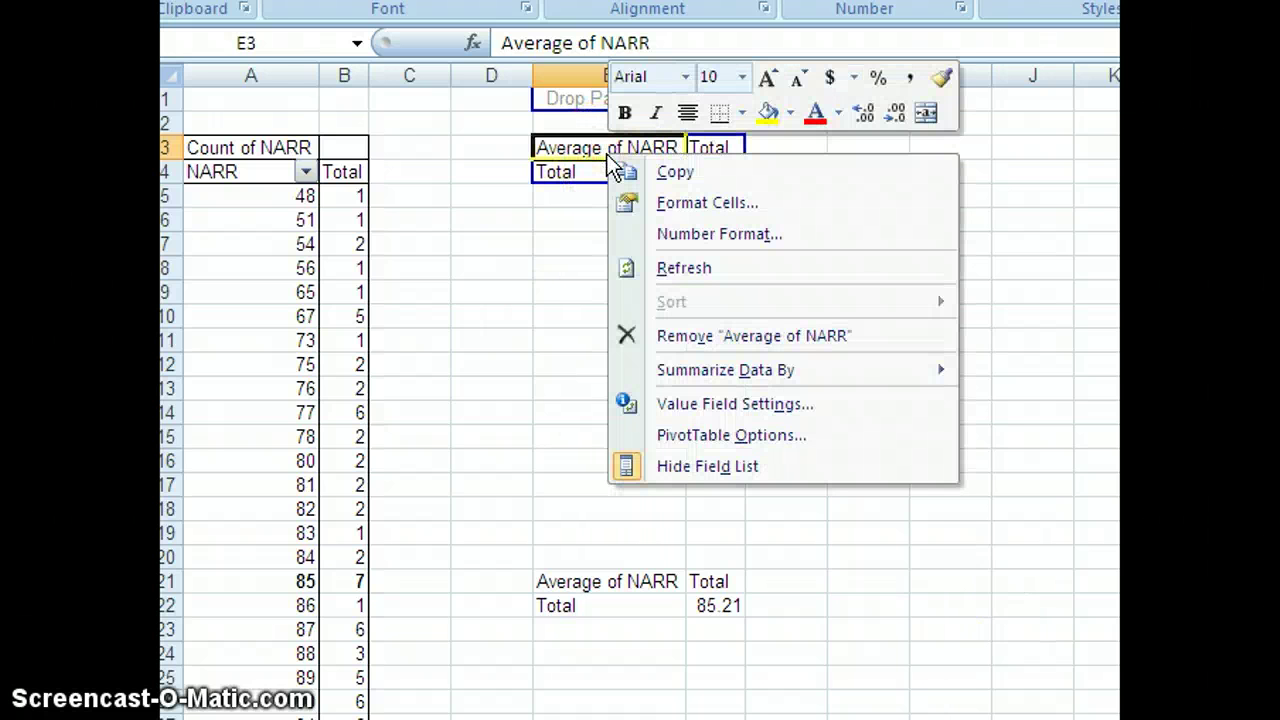
{"action": "left_click", "coordinate": [690, 405]}
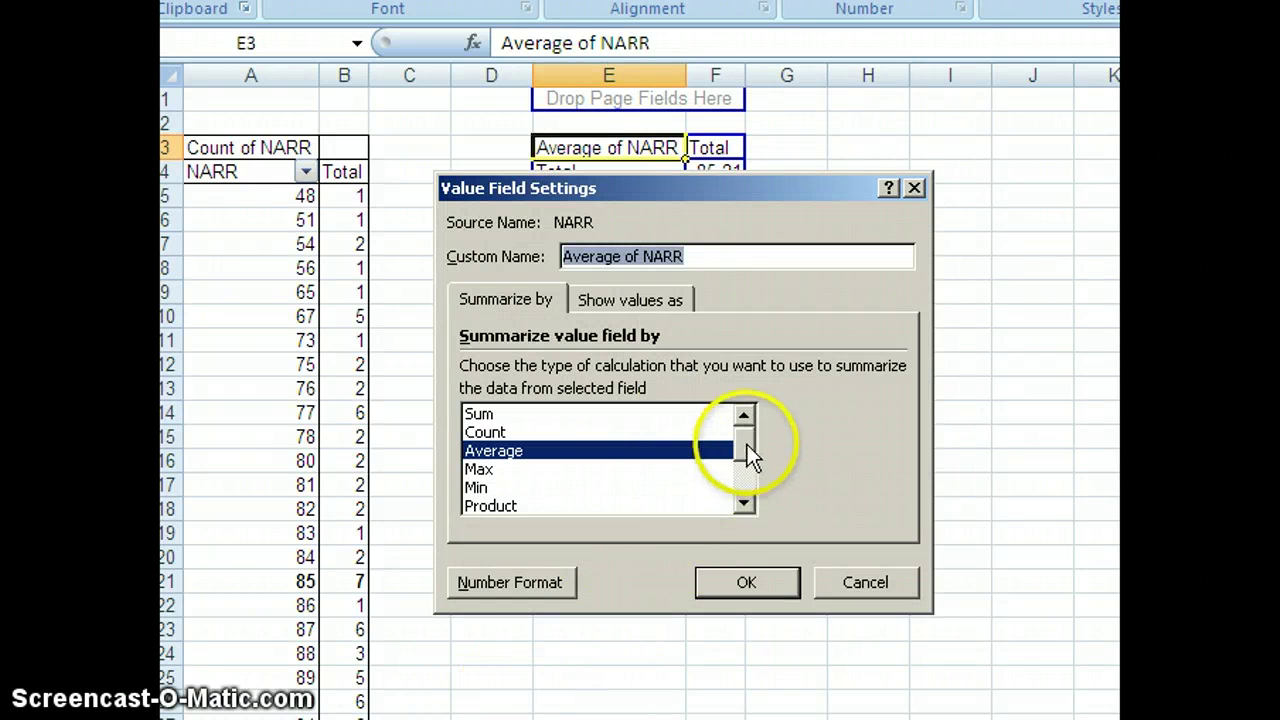
{"action": "left_click_drag", "start_coordinate": [750, 455], "coordinate": [743, 486]}
{"action": "left_click", "coordinate": [490, 450]}
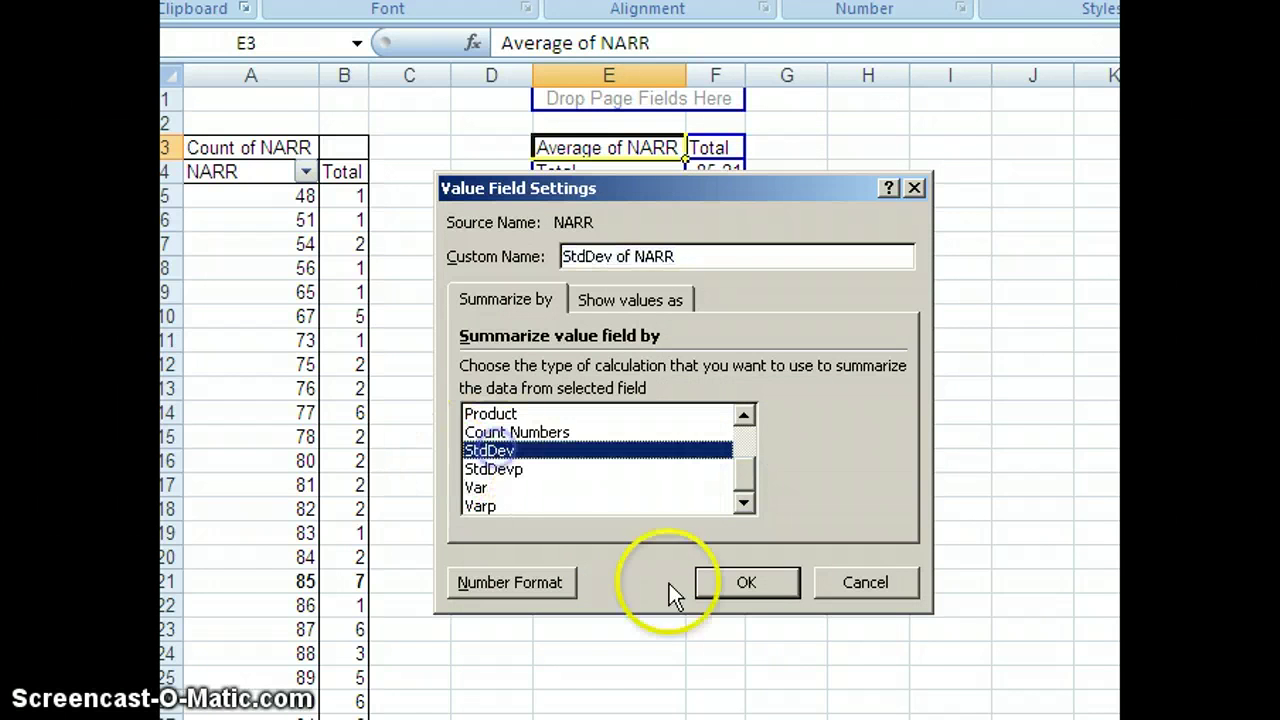
{"action": "left_click", "coordinate": [738, 587]}
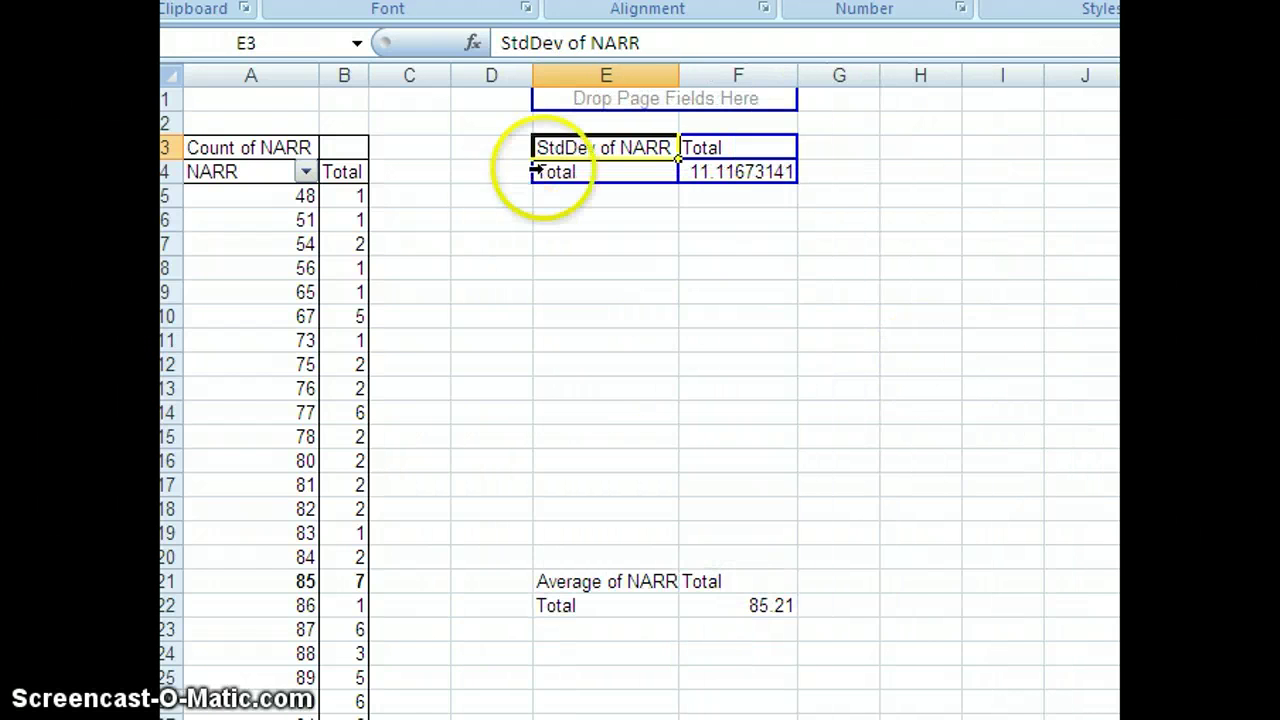
Step: Copy the StdDev of NARR PivotTable range E2:F5 and paste it at cell E12 as values only
{"action": "left_click_drag", "start_coordinate": [577, 122], "coordinate": [776, 193]}
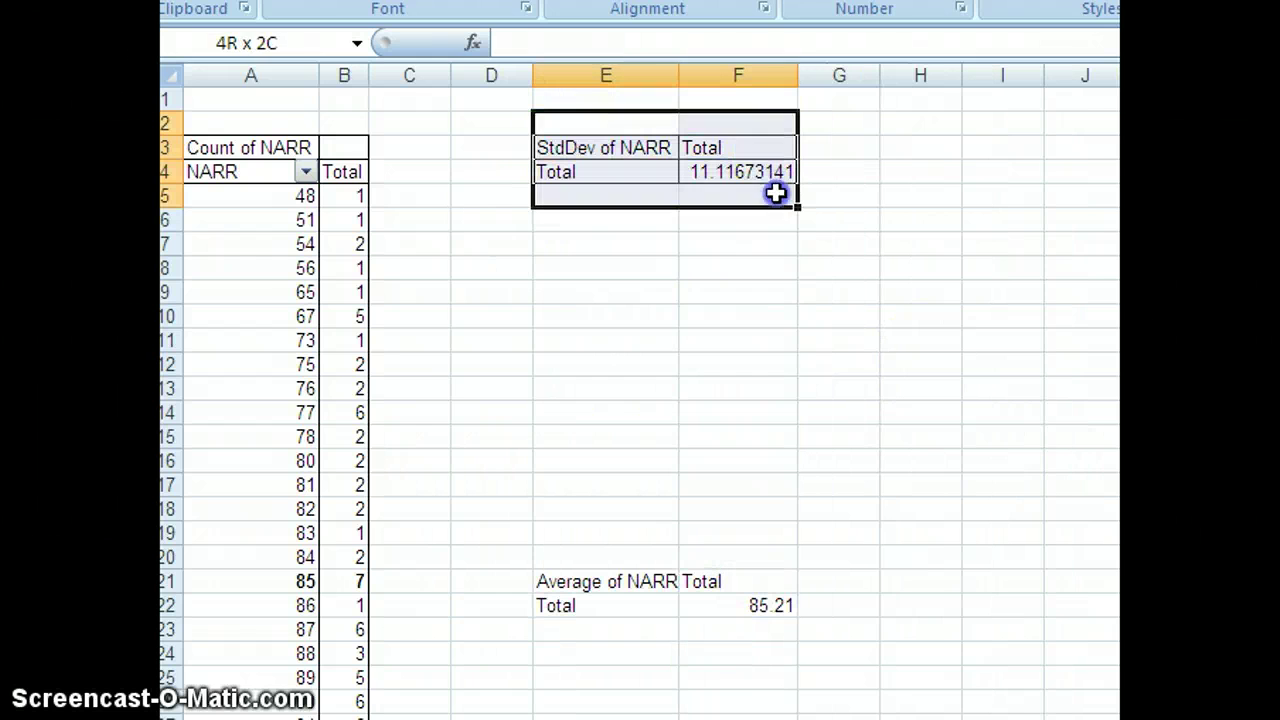
{"action": "key", "text": "ctrl+c"}
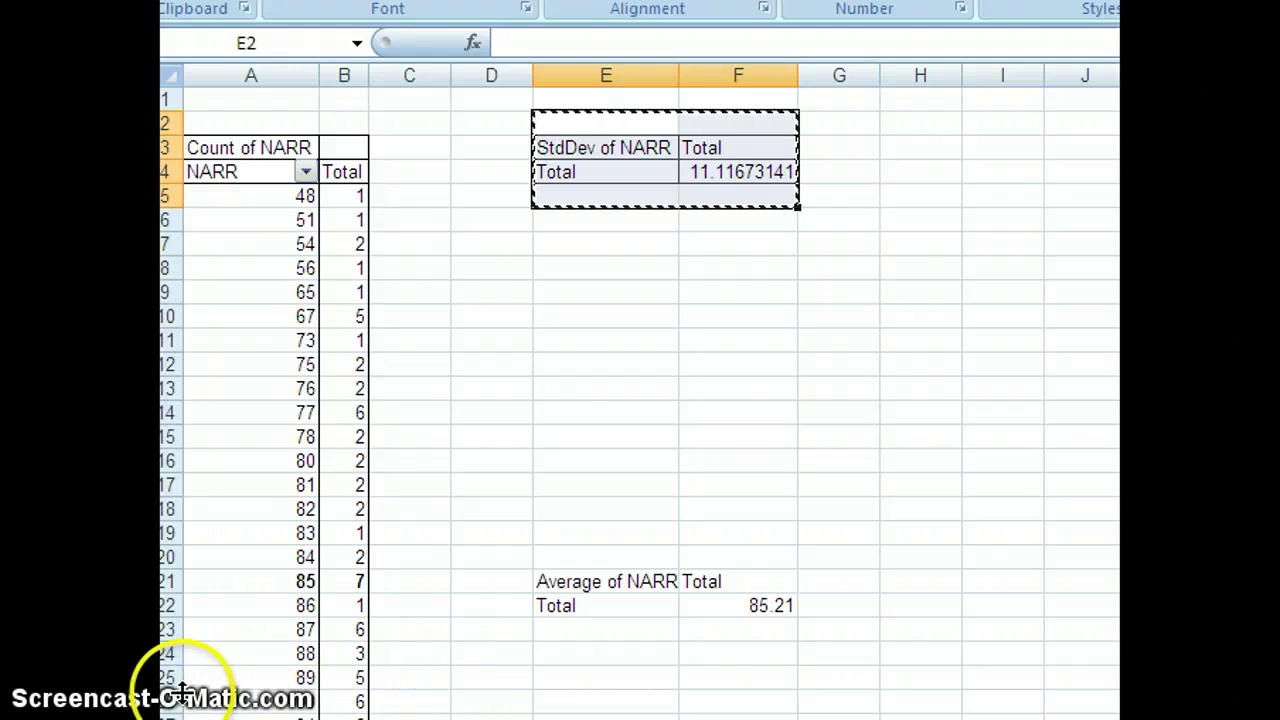
{"action": "right_click", "coordinate": [557, 364]}
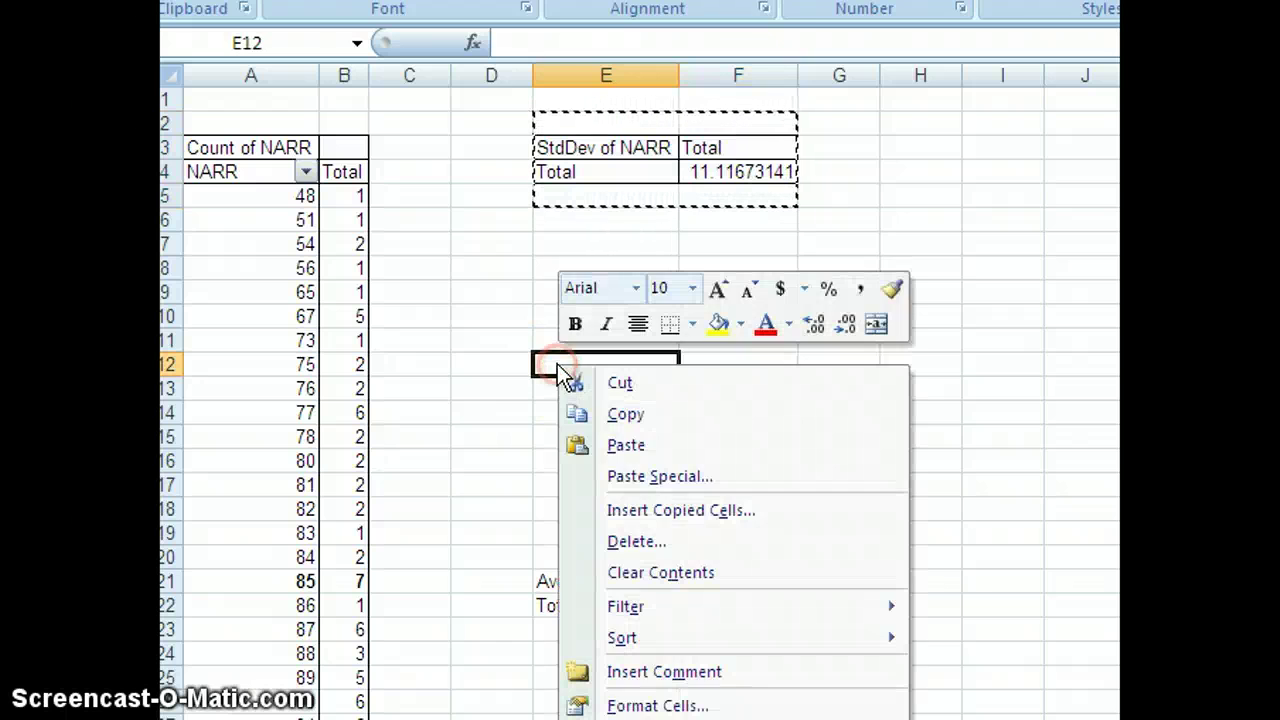
{"action": "left_click", "coordinate": [617, 478]}
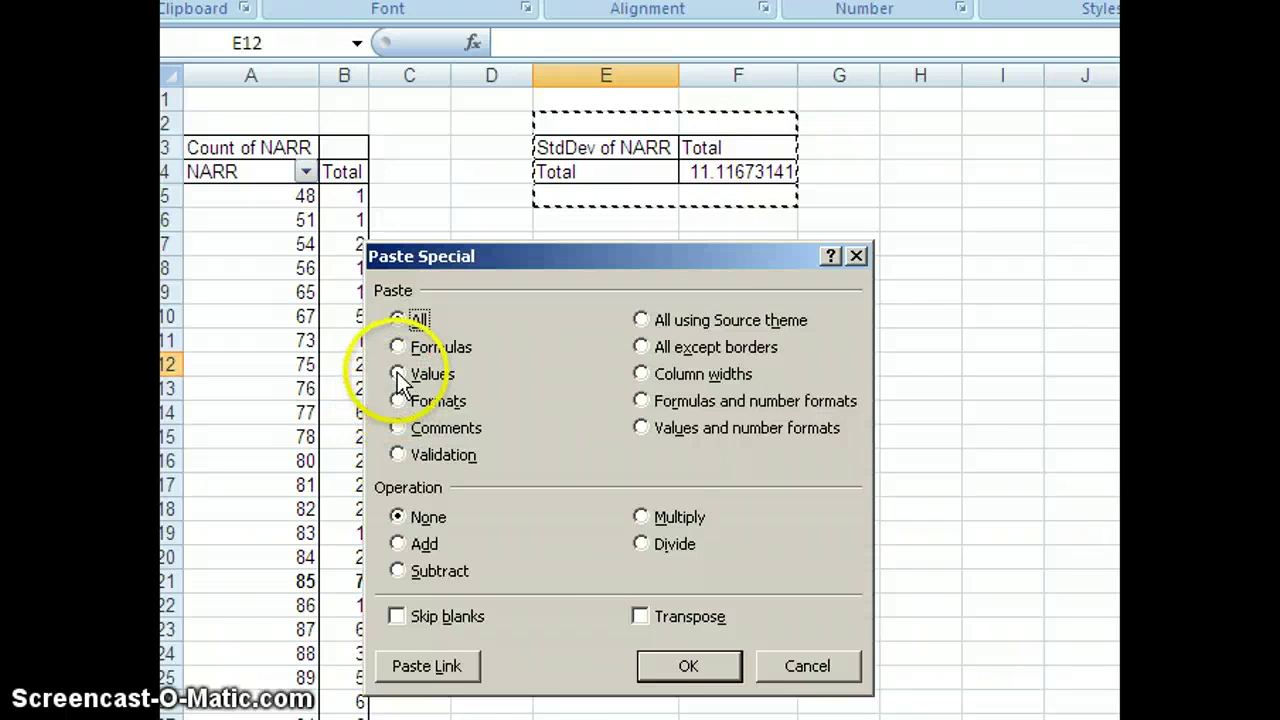
{"action": "left_click", "coordinate": [688, 666]}
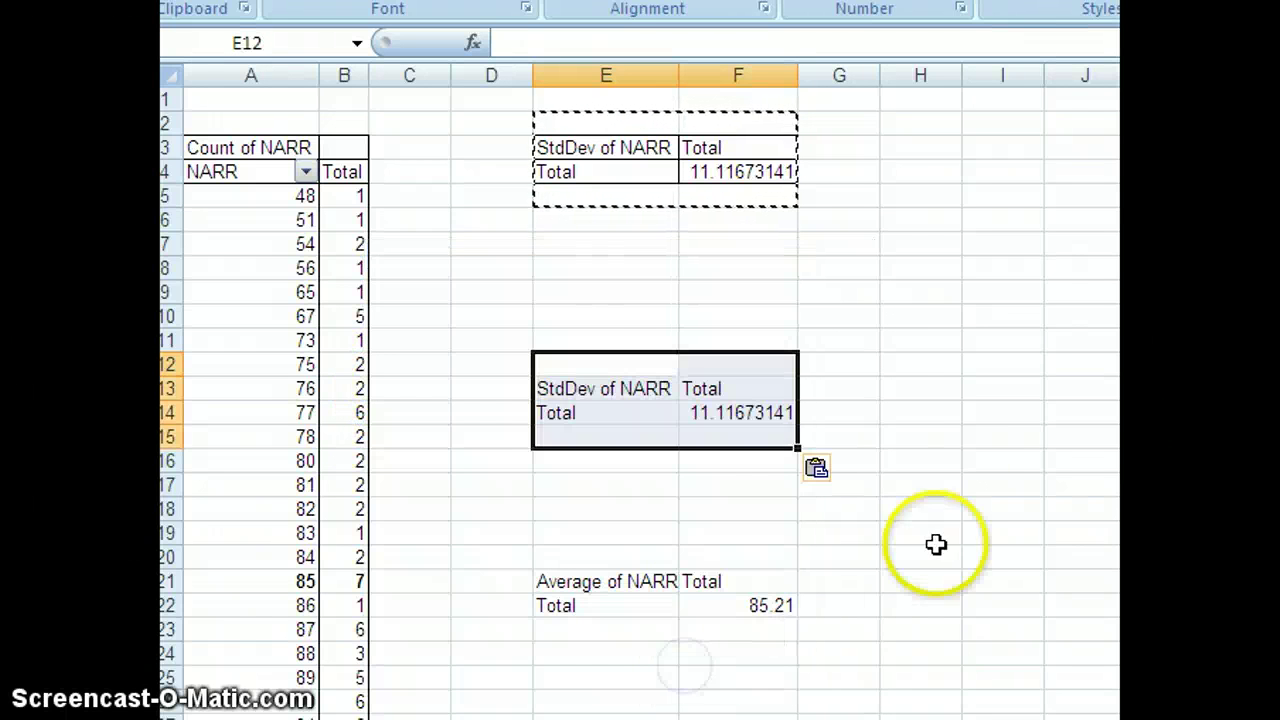
Step: Make cells A11:B12, the rows for scores 73 and 75 in the NARR frequency table, bold
{"action": "left_click", "coordinate": [213, 340]}
{"action": "left_click_drag", "start_coordinate": [213, 340], "coordinate": [275, 354]}
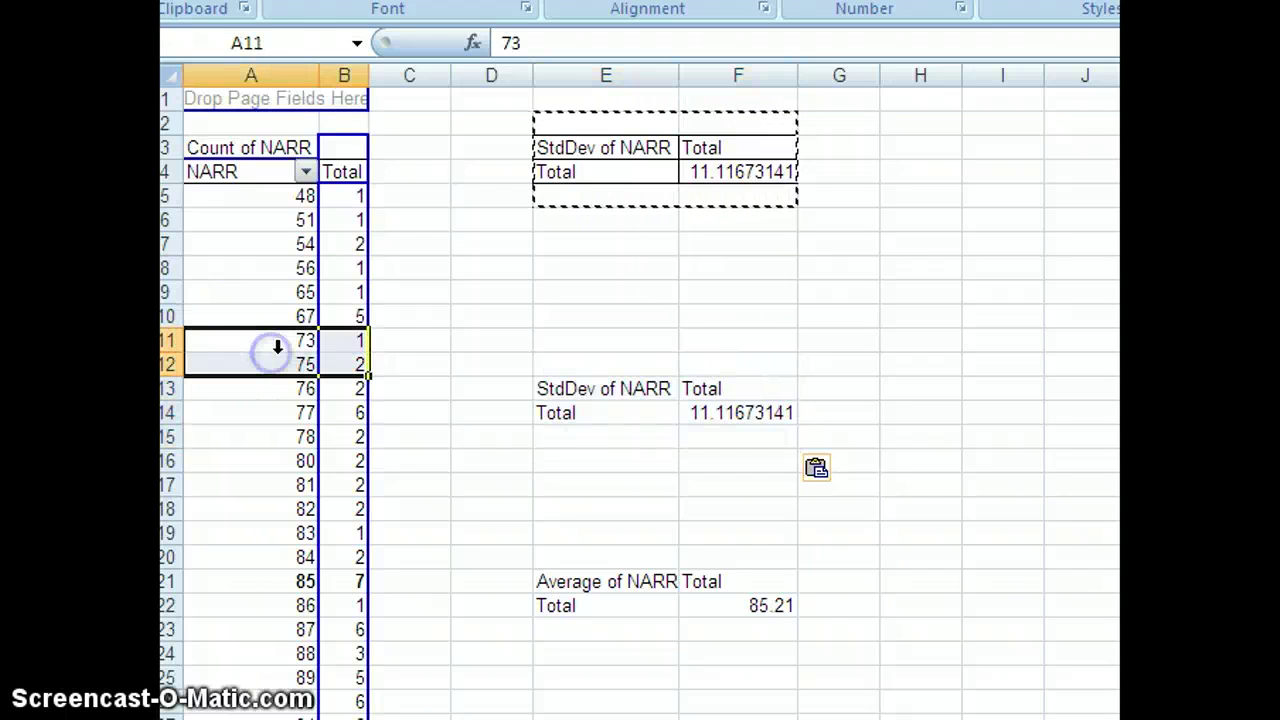
{"action": "key", "text": "ctrl+b"}
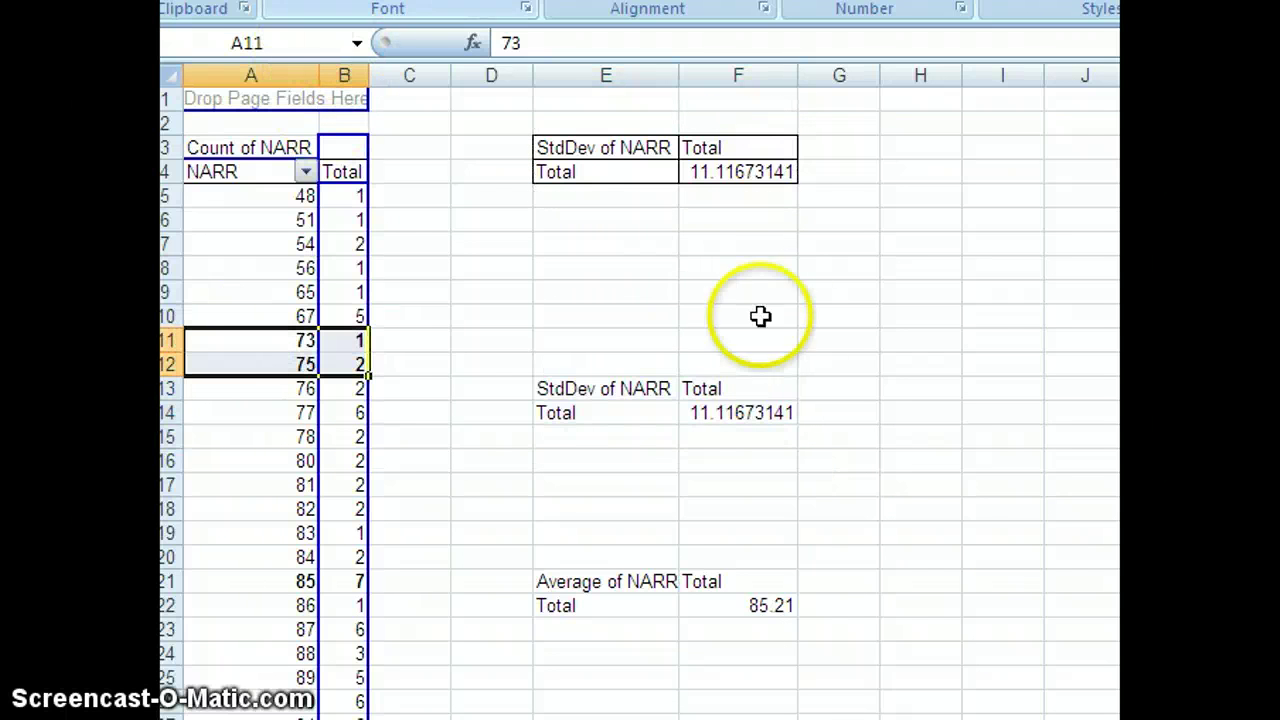
{"action": "left_click", "coordinate": [760, 316]}
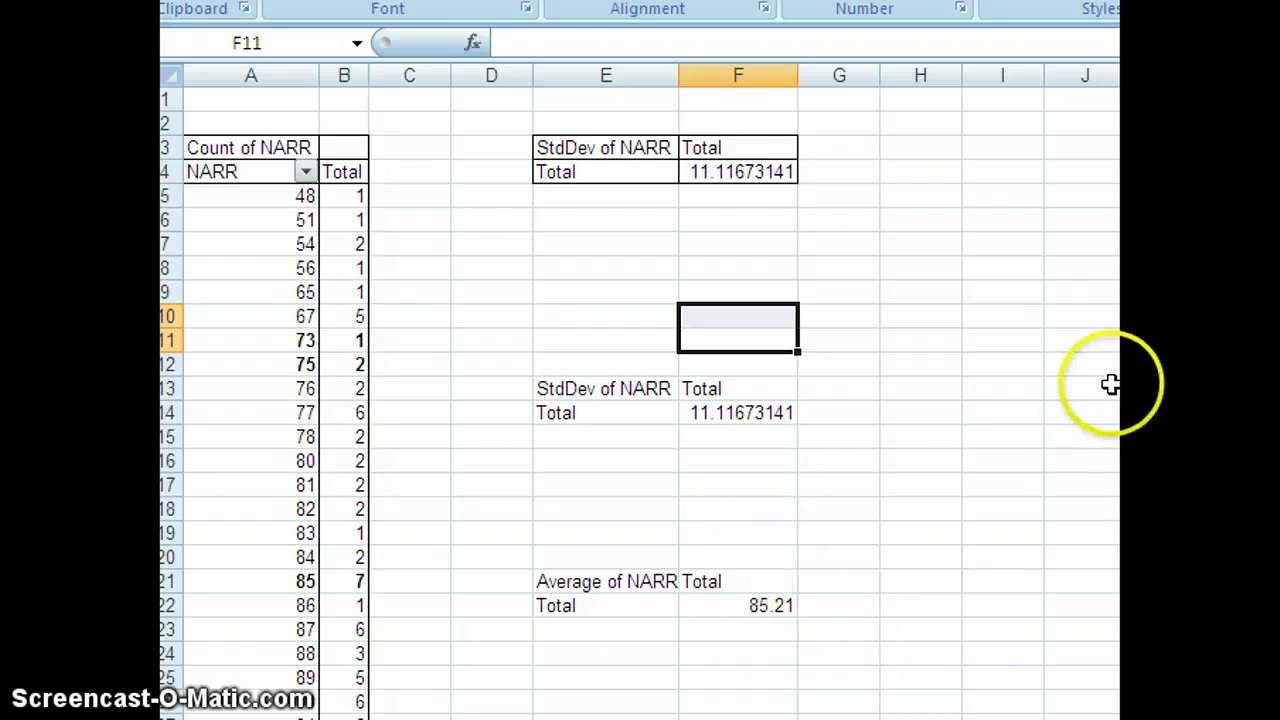
{"action": "left_click", "coordinate": [839, 717]}
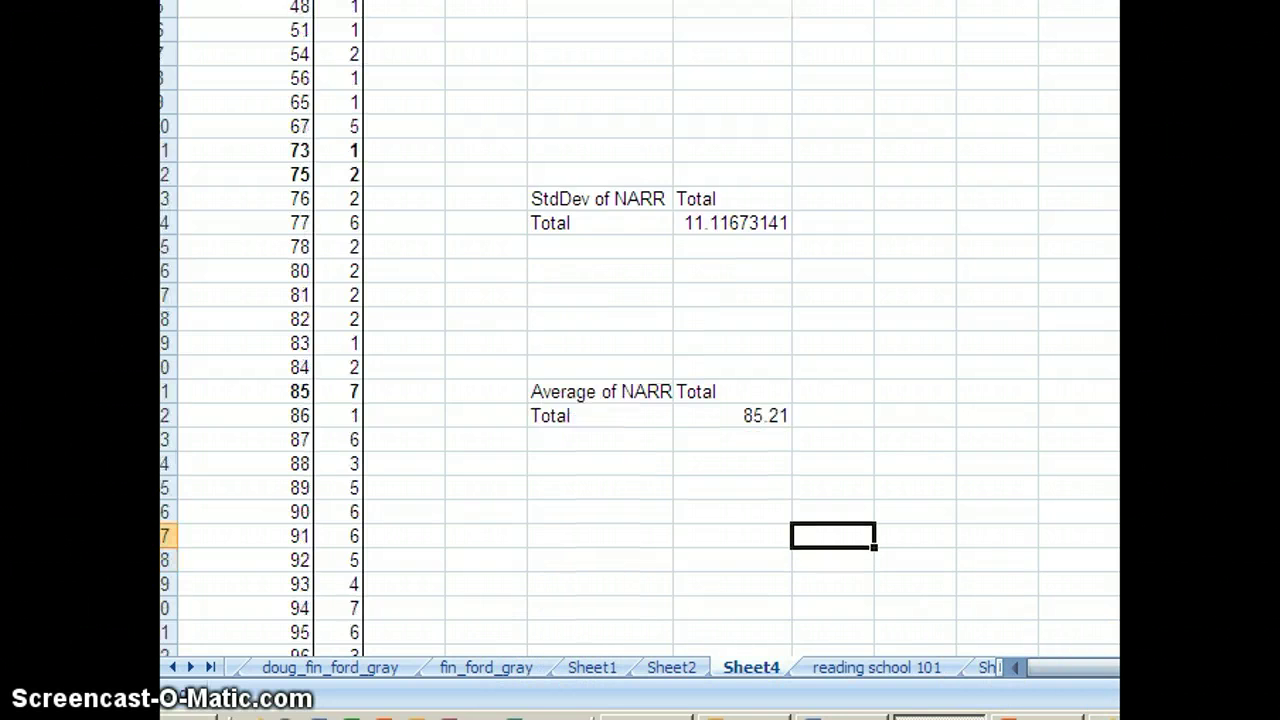
{"action": "scroll", "coordinate": [1054, 591], "scroll_direction": "down", "scroll_amount": 2}
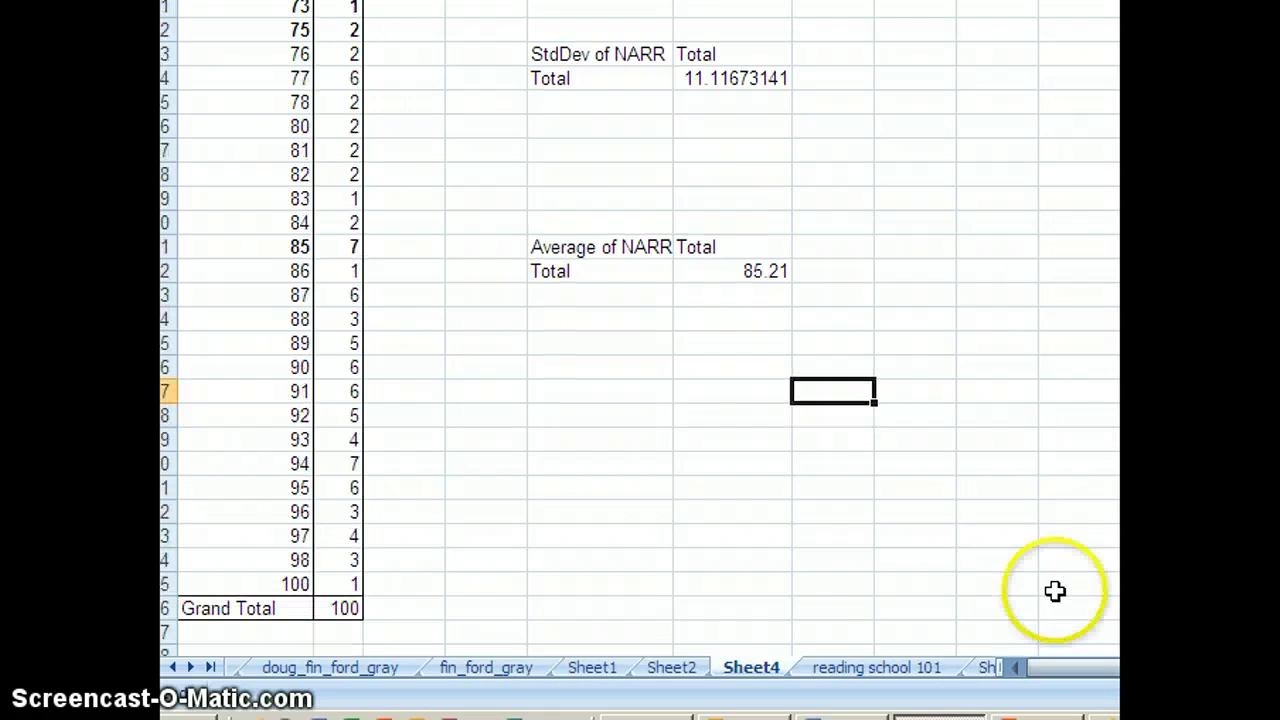
{"action": "right_click", "coordinate": [555, 492]}
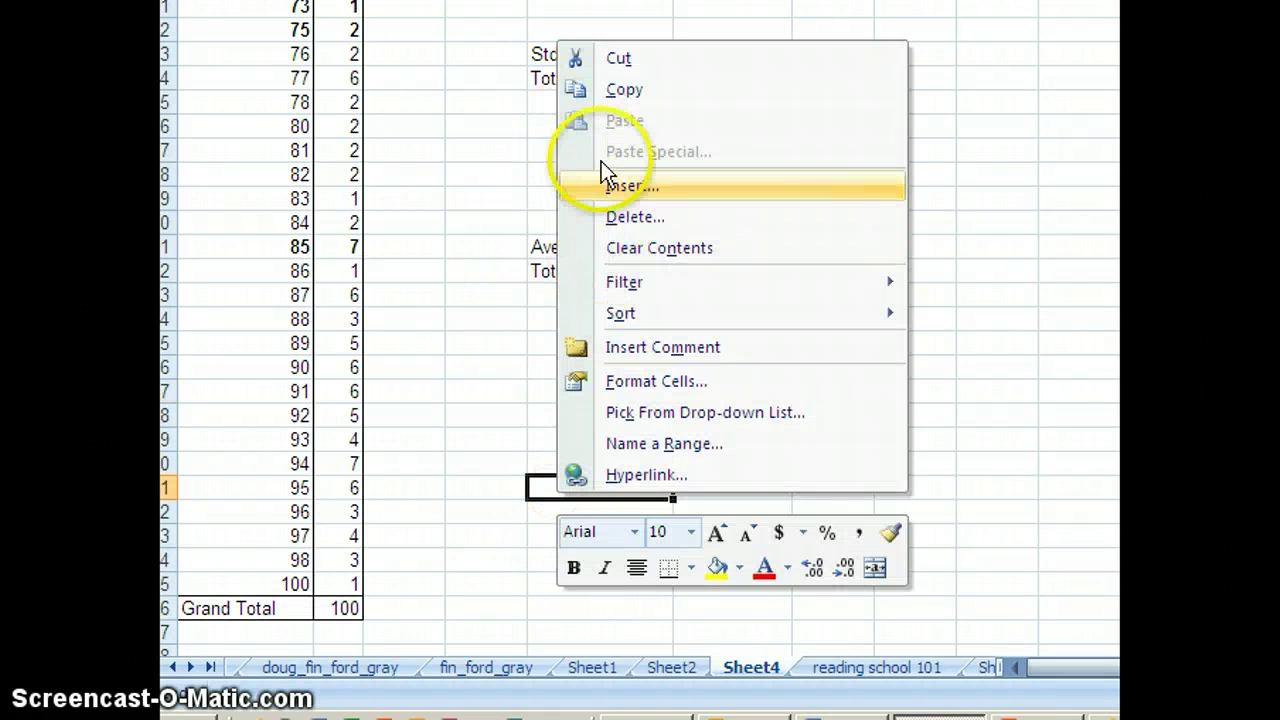
{"action": "left_click", "coordinate": [977, 263]}
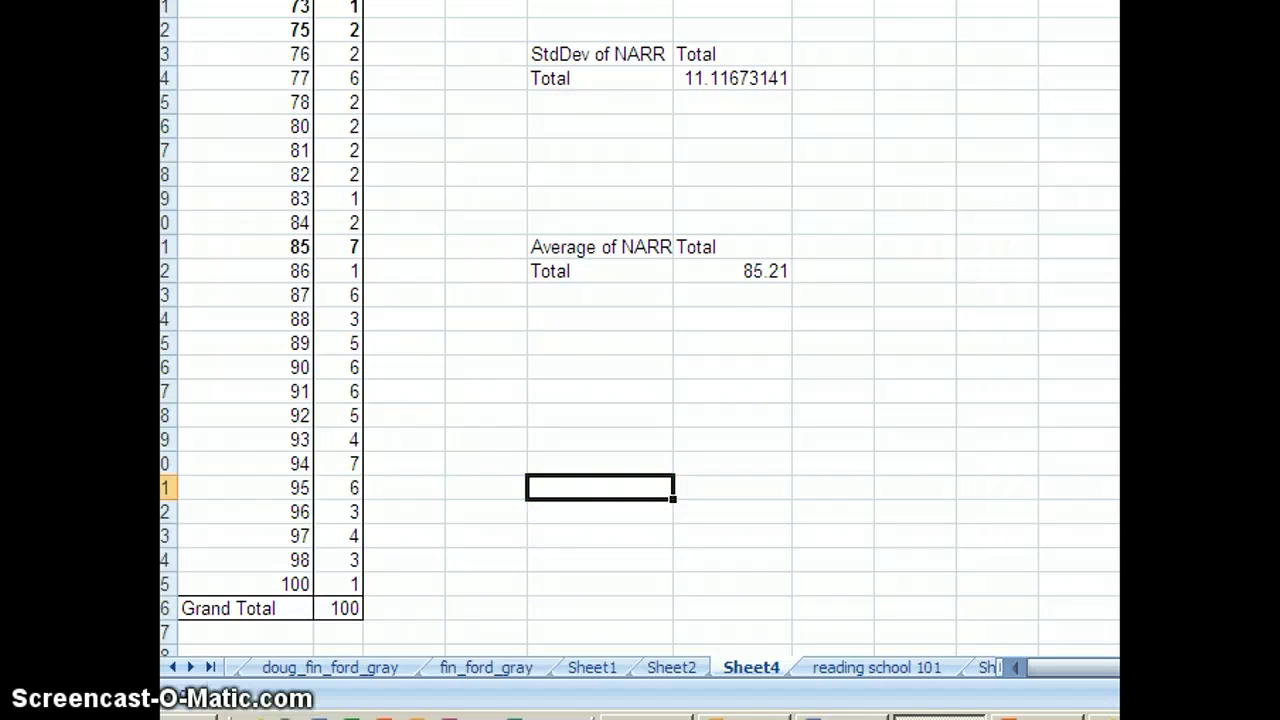
{"action": "scroll", "coordinate": [640, 330], "scroll_direction": "up", "scroll_amount": 2}
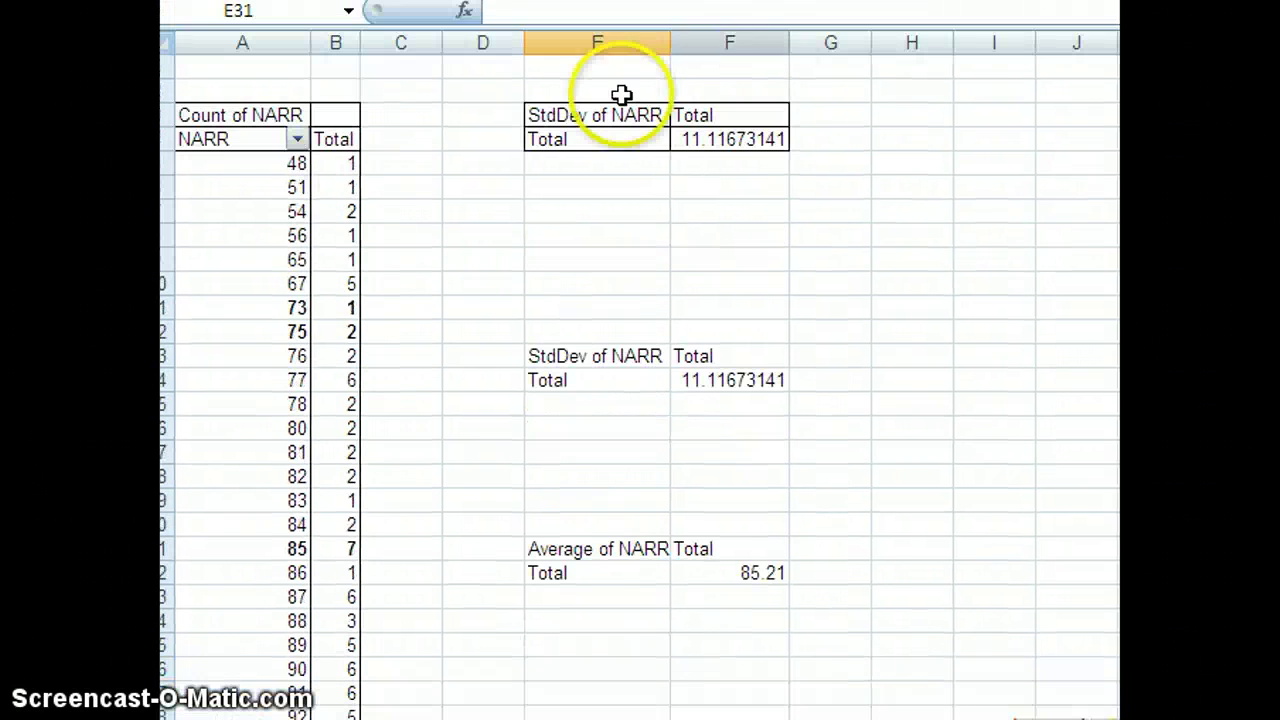
Step: Copy the StdDev of NARR PivotTable range E2:F5 and paste it at cell E31 as values only
{"action": "left_click_drag", "start_coordinate": [591, 97], "coordinate": [731, 158]}
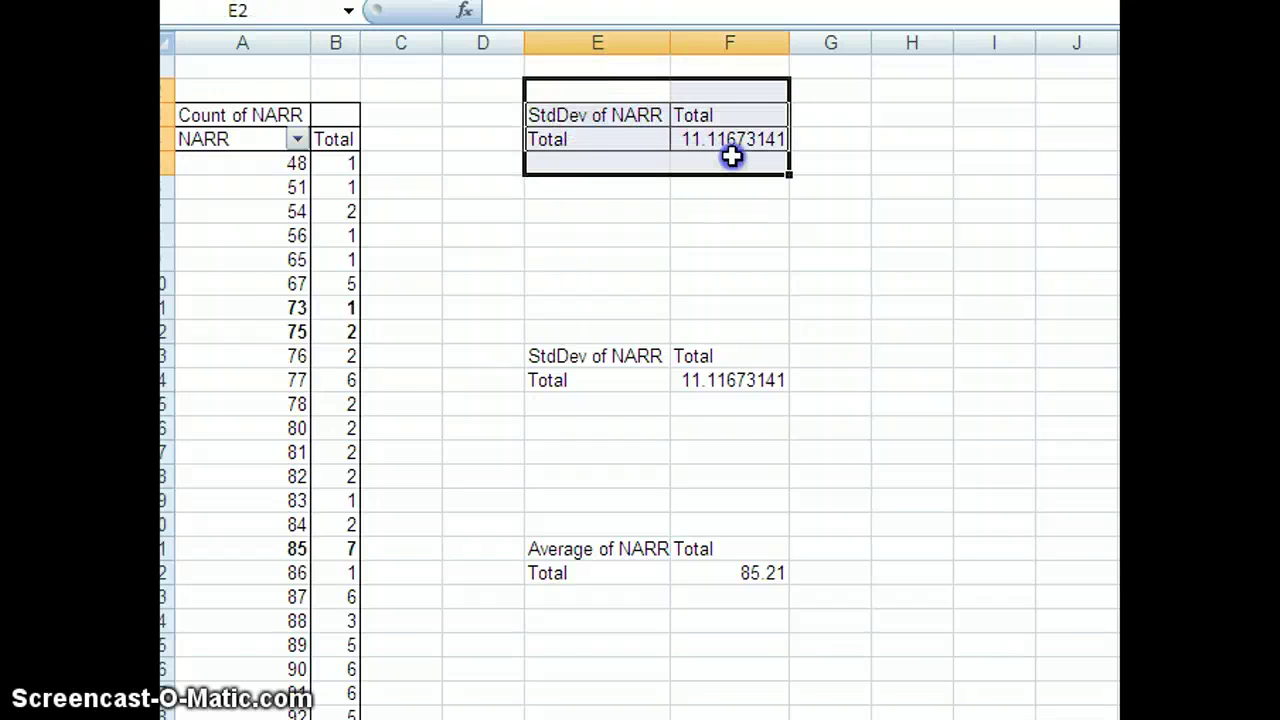
{"action": "right_click", "coordinate": [616, 149]}
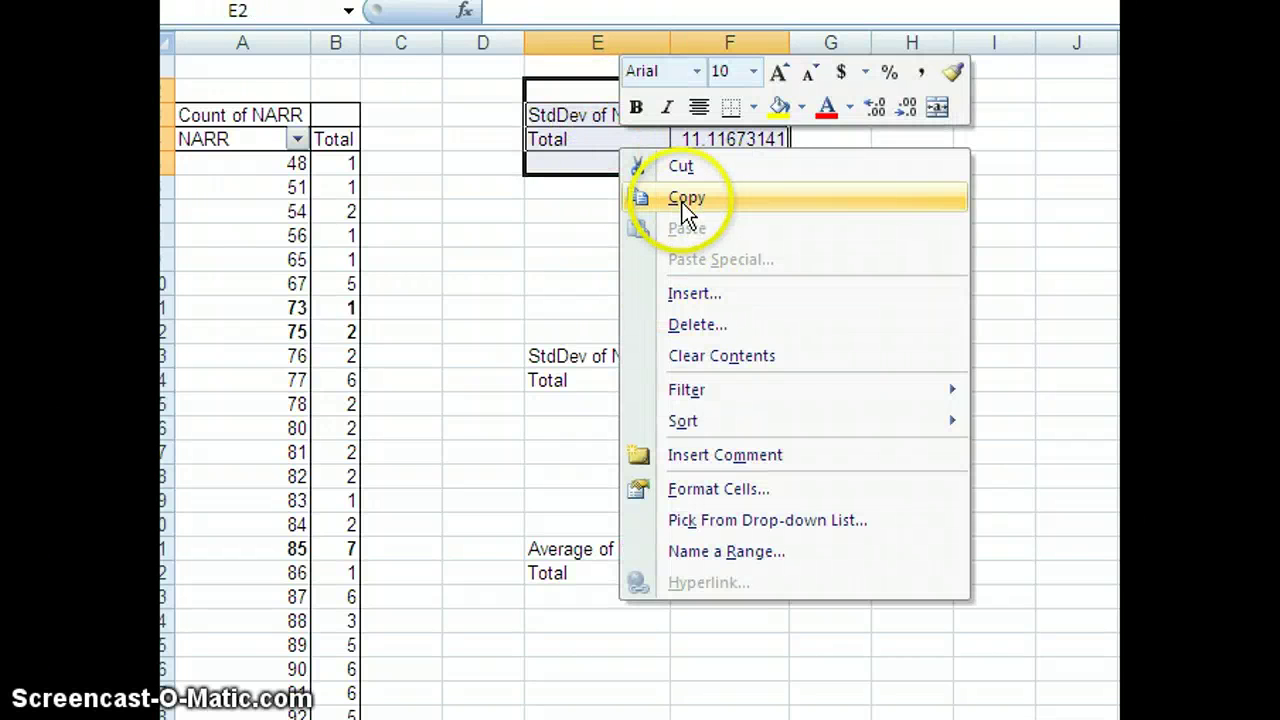
{"action": "left_click", "coordinate": [686, 198]}
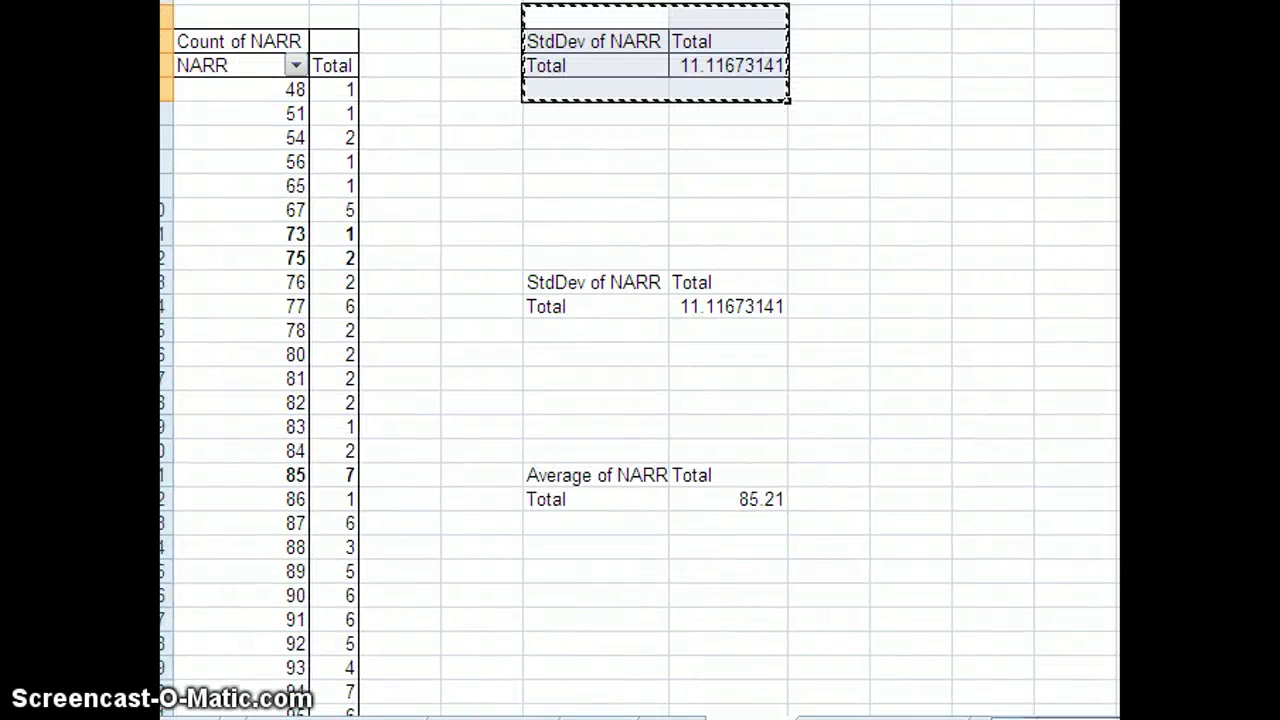
{"action": "scroll", "coordinate": [640, 360], "scroll_direction": "down", "scroll_amount": 3}
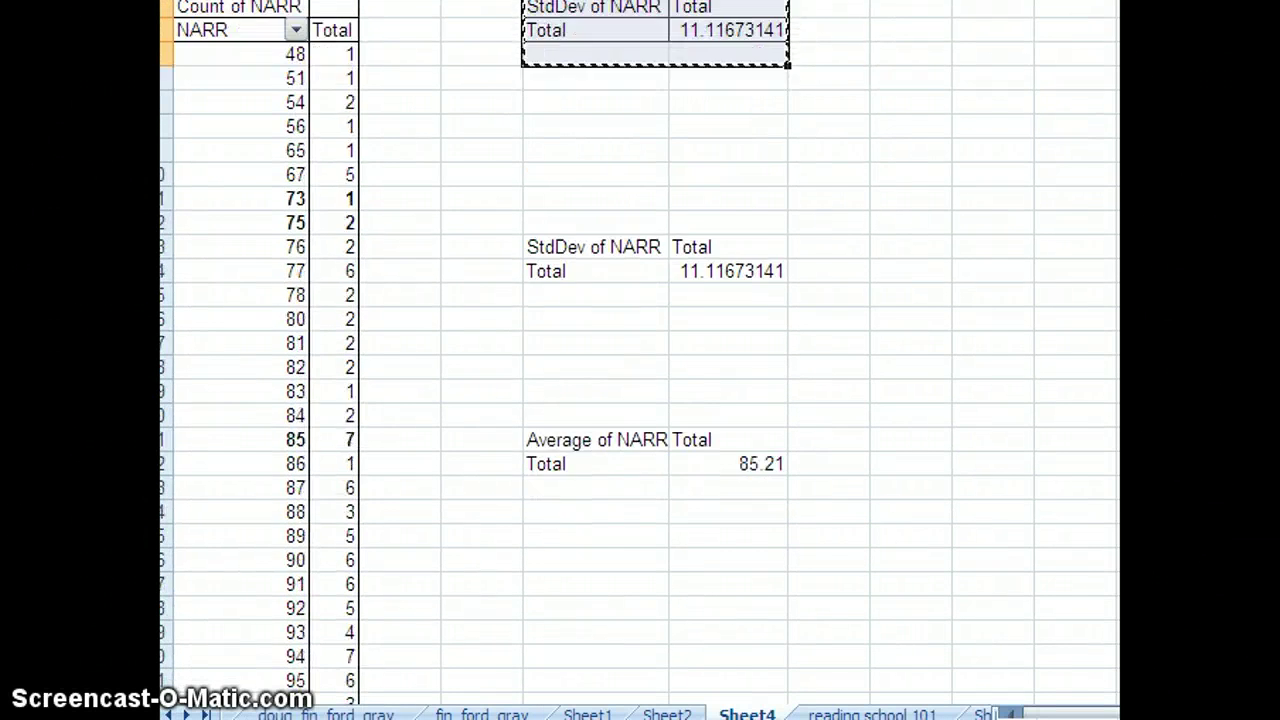
{"action": "right_click", "coordinate": [553, 514]}
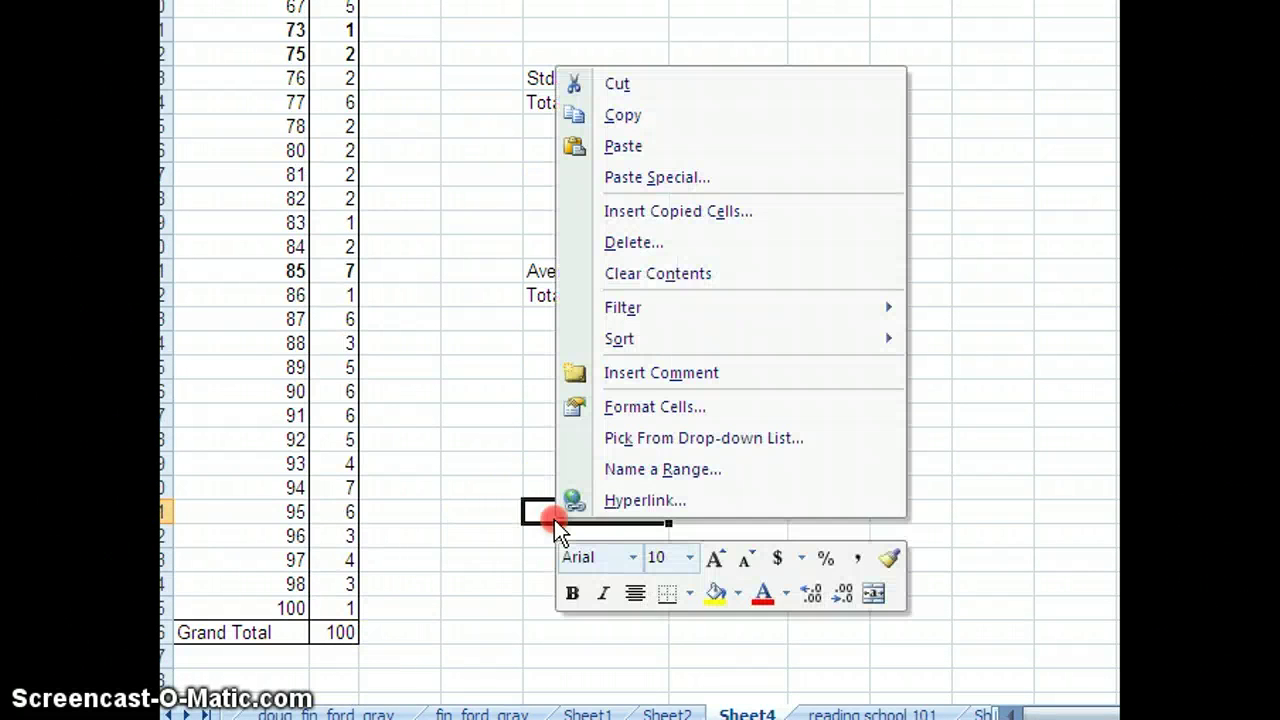
{"action": "left_click", "coordinate": [616, 176]}
{"action": "left_click", "coordinate": [394, 66]}
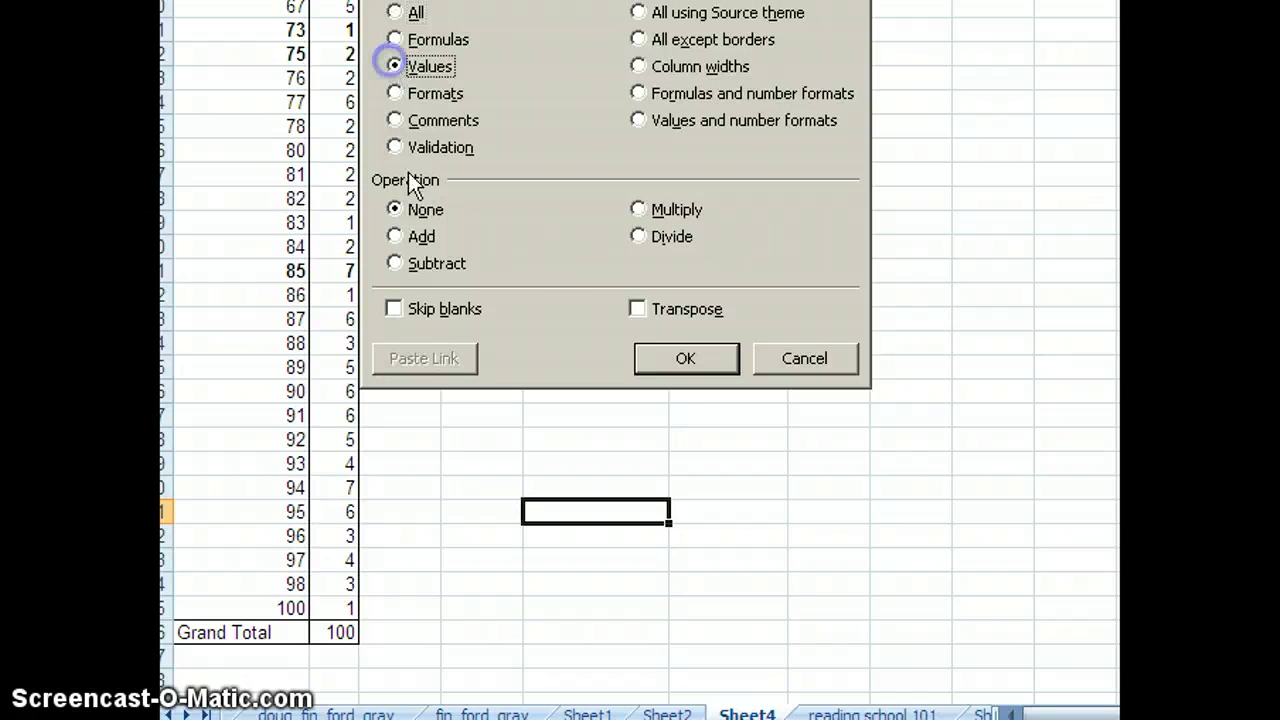
{"action": "left_click", "coordinate": [662, 360]}
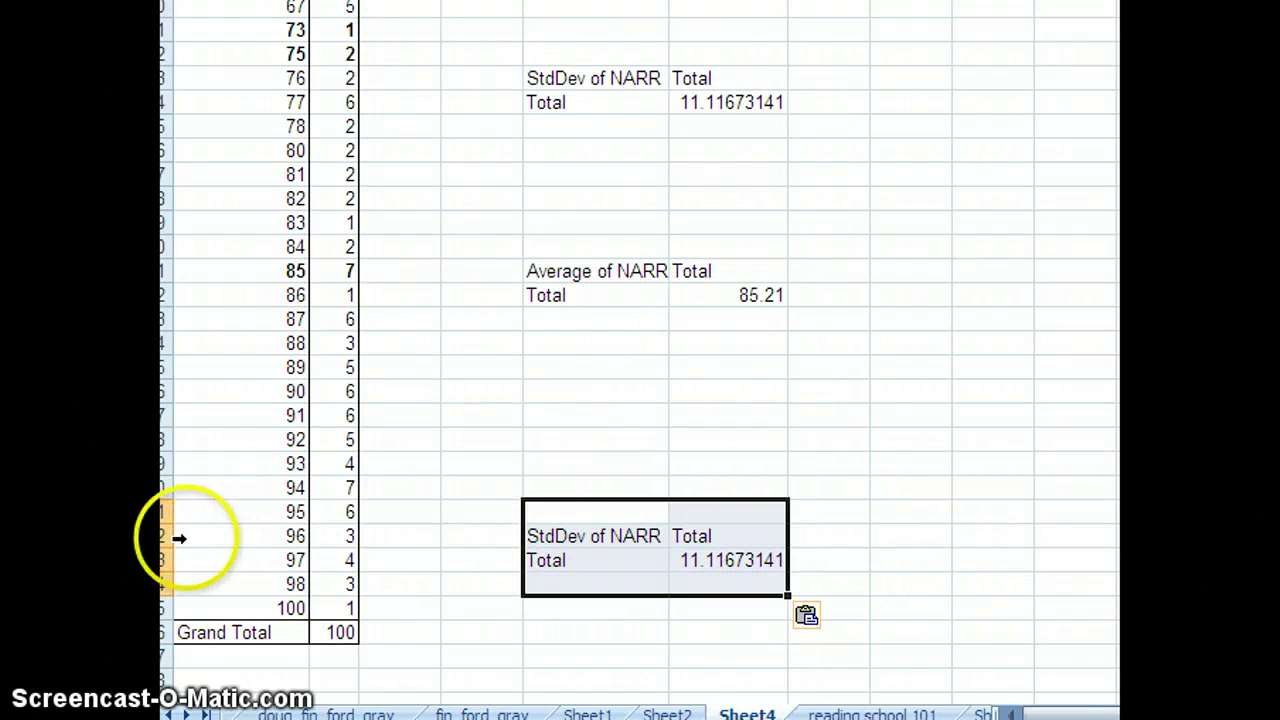
Step: Select cells A32:B32, the row for score 96, and review the NARR frequency distribution
{"action": "left_click", "coordinate": [264, 536]}
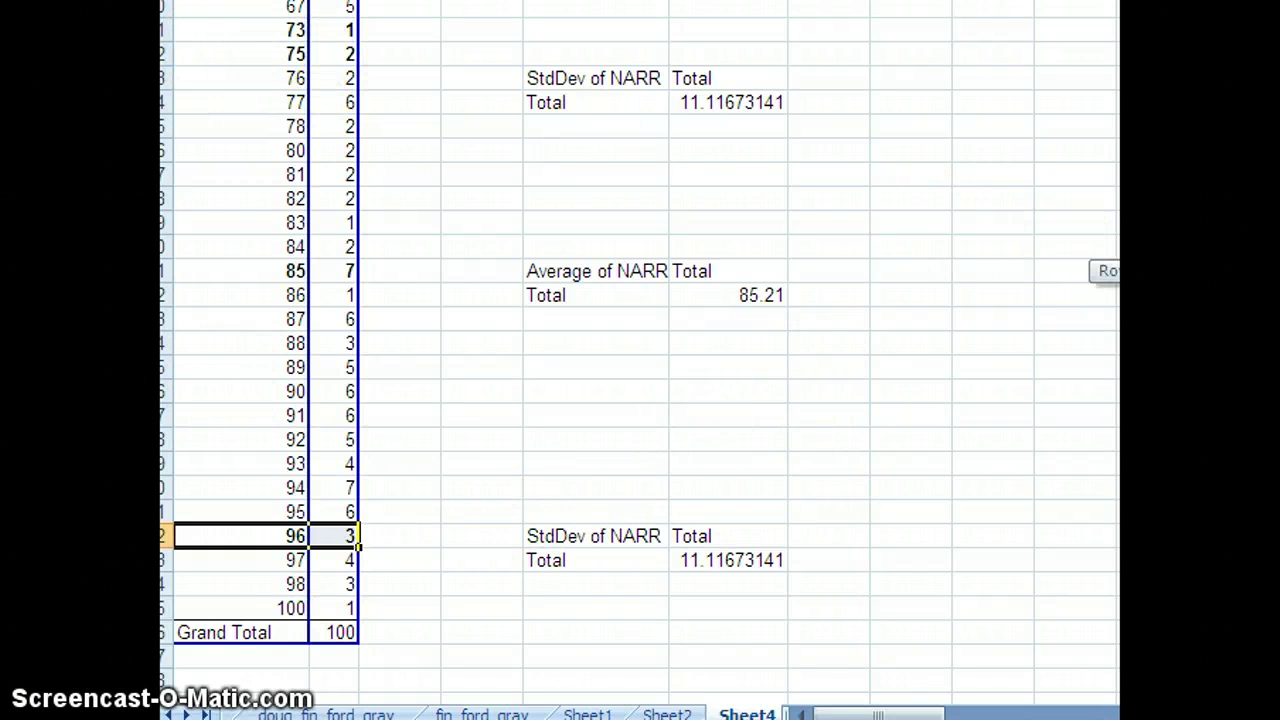
{"action": "scroll", "coordinate": [640, 350], "scroll_direction": "up", "scroll_amount": 4}
{"action": "scroll", "coordinate": [640, 350], "scroll_direction": "down", "scroll_amount": 4}
{"action": "scroll", "coordinate": [640, 344], "scroll_direction": "up", "scroll_amount": 3}
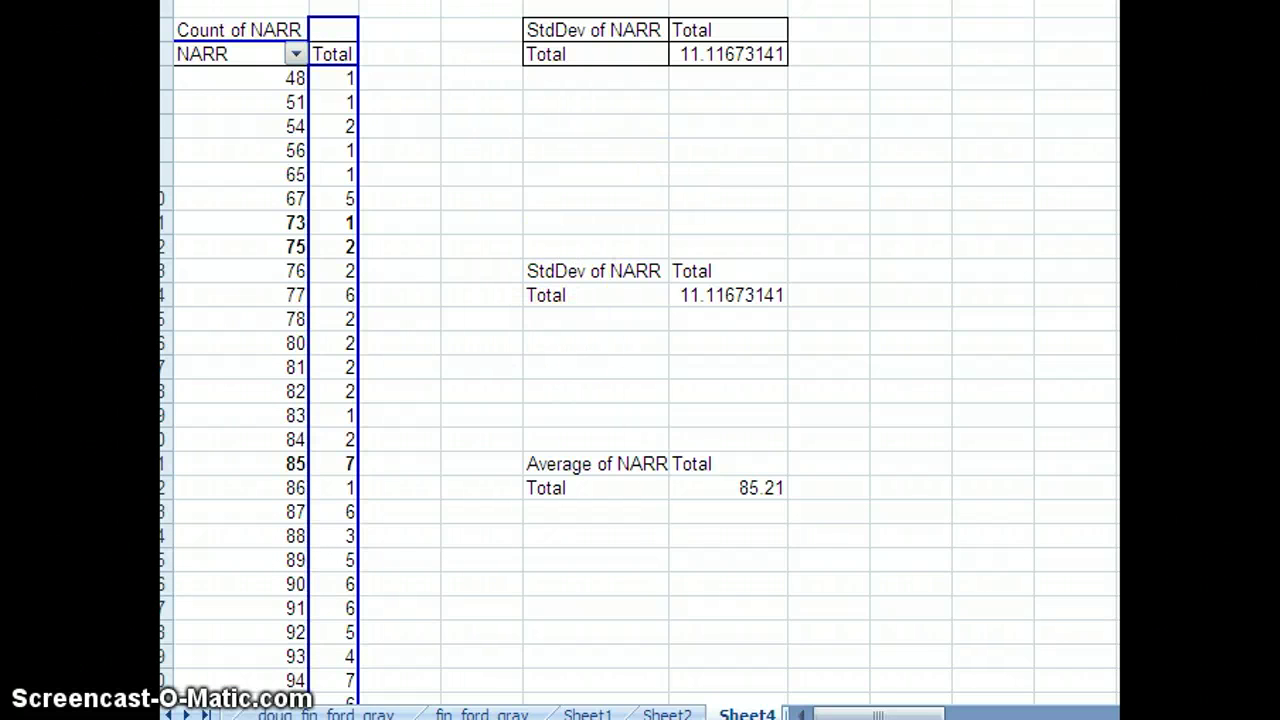
Step: Delete columns D through H, which hold the StdDev of NARR PivotTable and the pasted average and standard deviation values
{"action": "left_click_drag", "start_coordinate": [480, 10], "coordinate": [906, 12]}
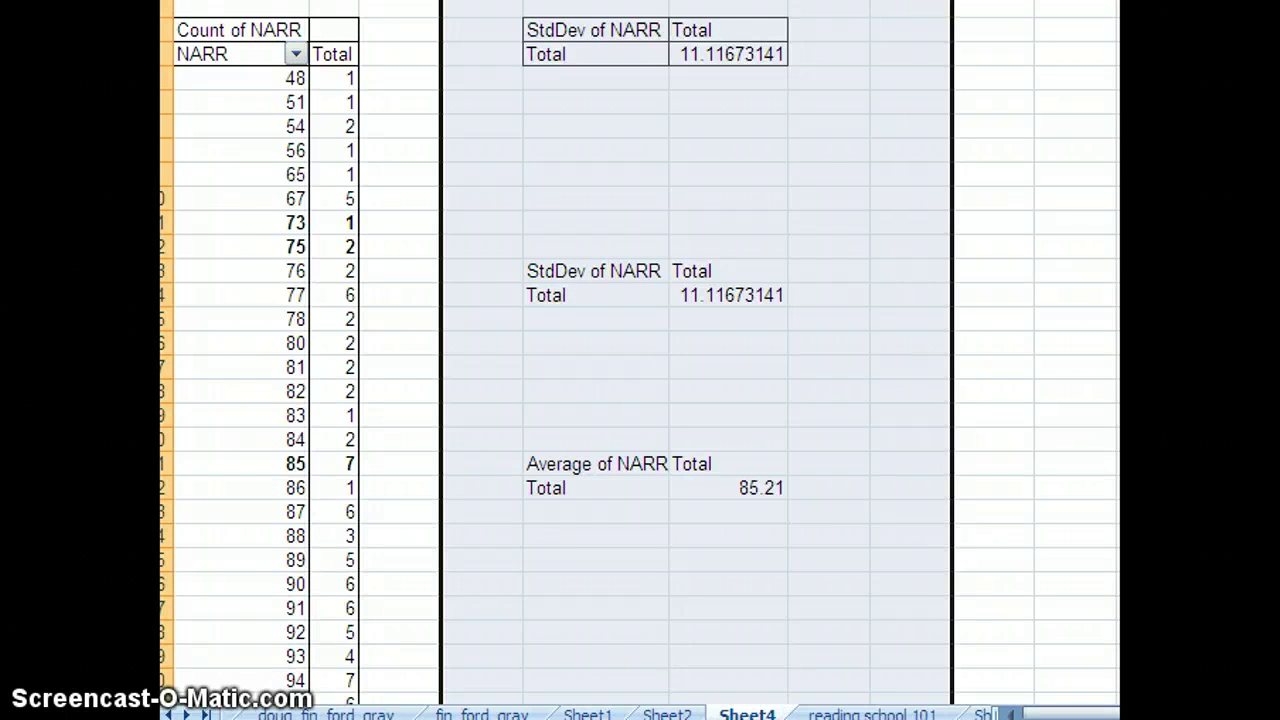
{"action": "key", "text": "ctrl+minus"}
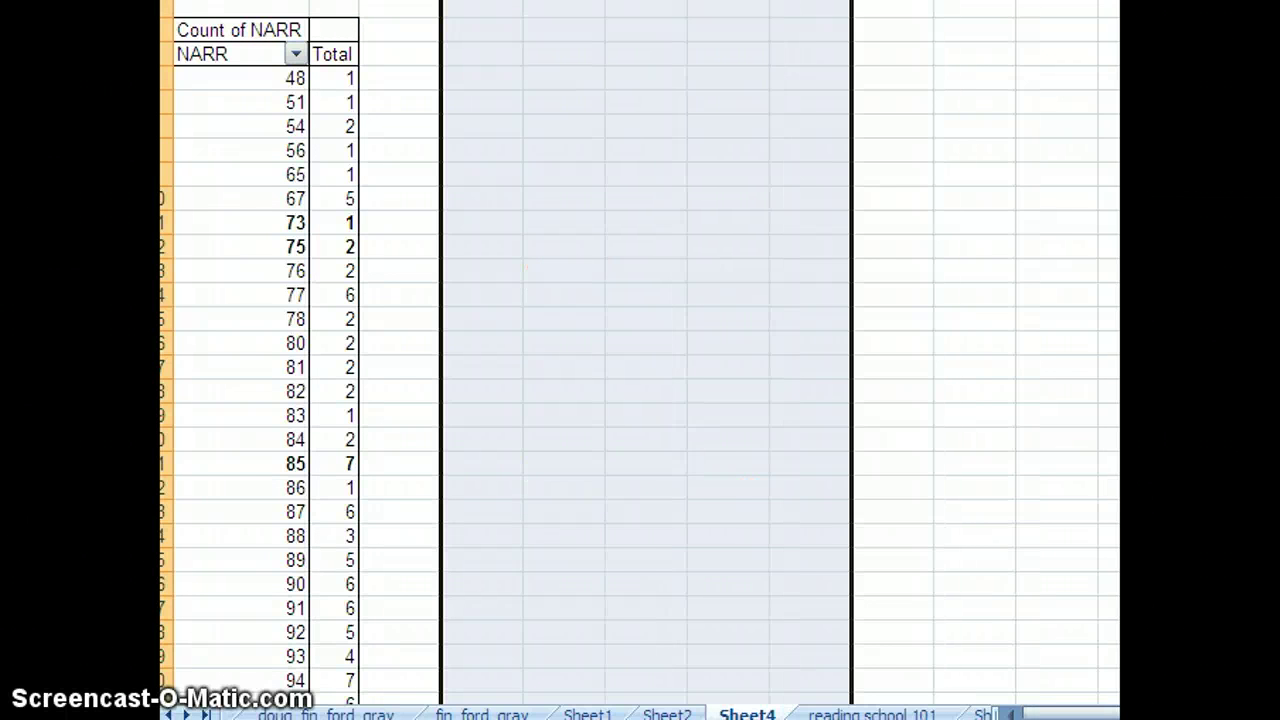
{"action": "left_click", "coordinate": [811, 215]}
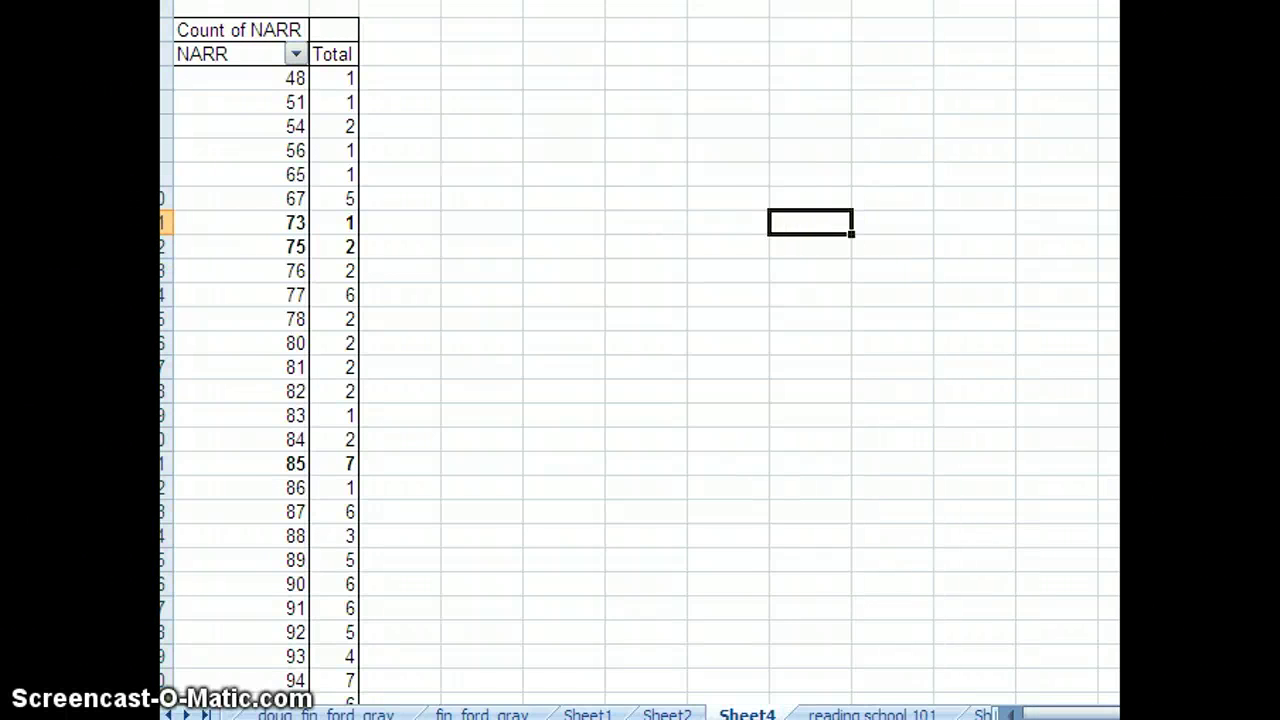
Step: Remove NARR from the row labels of the remaining PivotTable and summarize its NARR value field by Average
{"action": "left_click", "coordinate": [236, 62]}
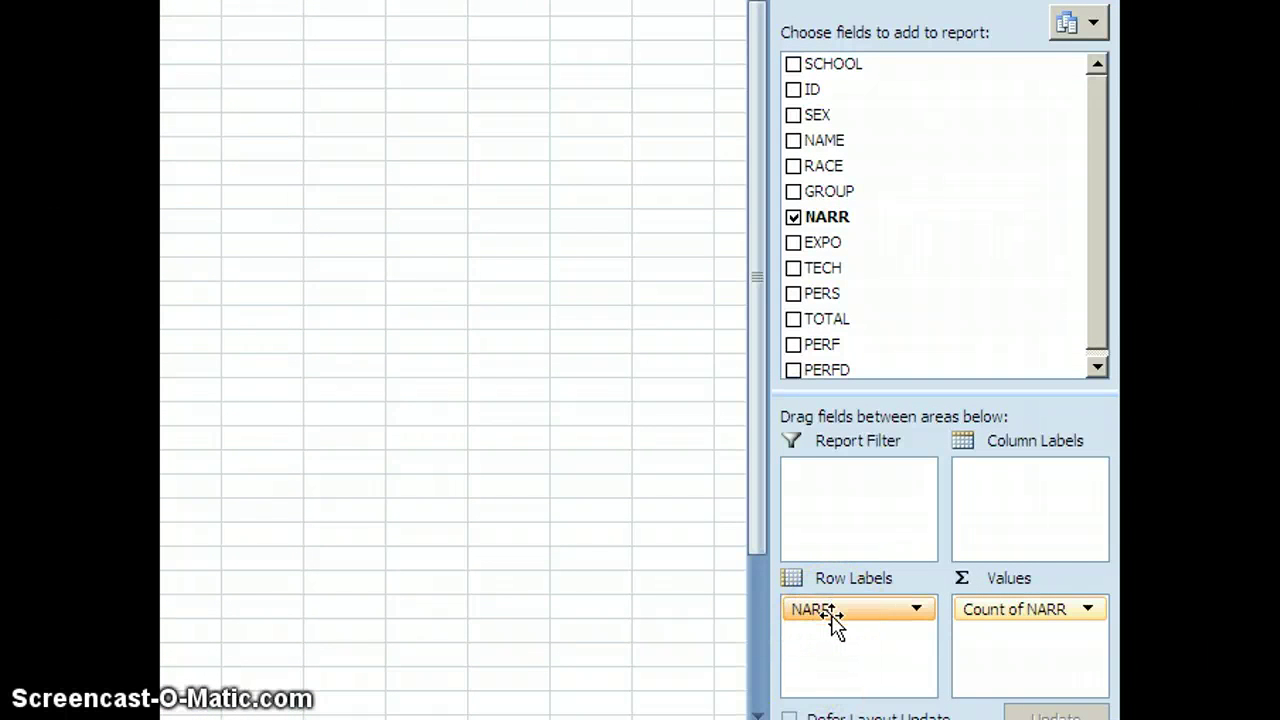
{"action": "left_click_drag", "start_coordinate": [832, 617], "coordinate": [491, 480]}
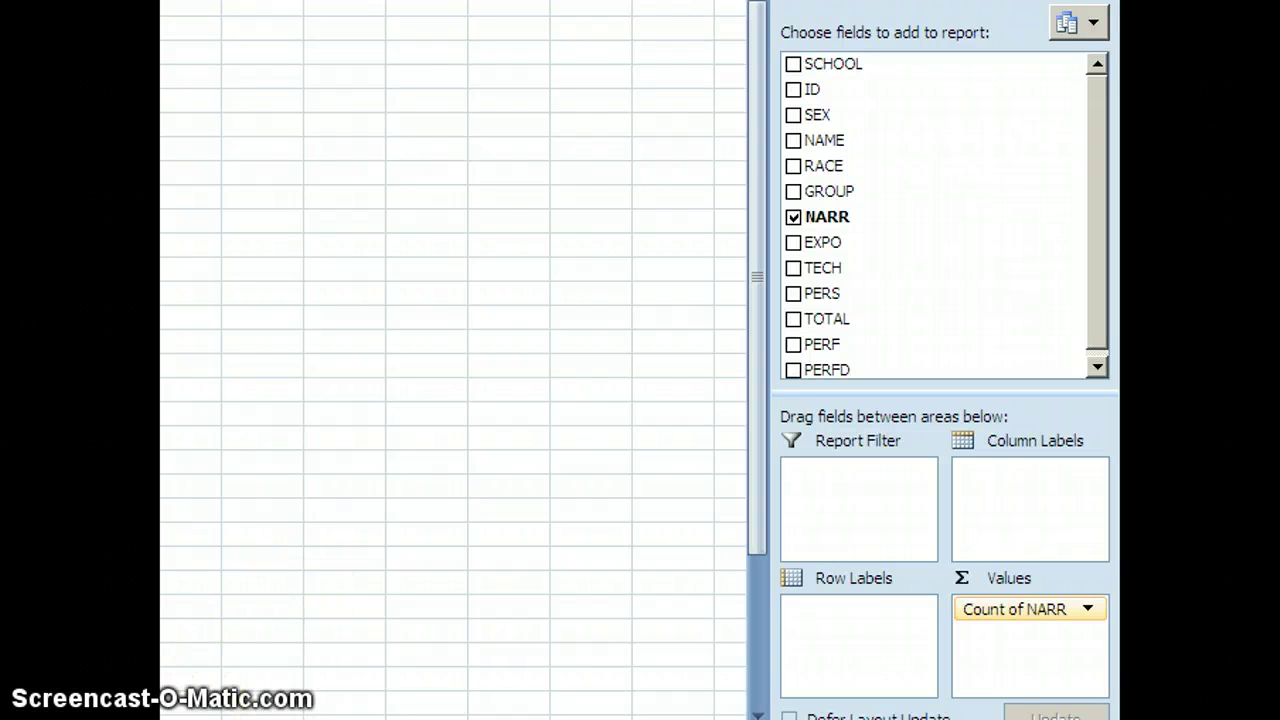
{"action": "left_click", "coordinate": [985, 620]}
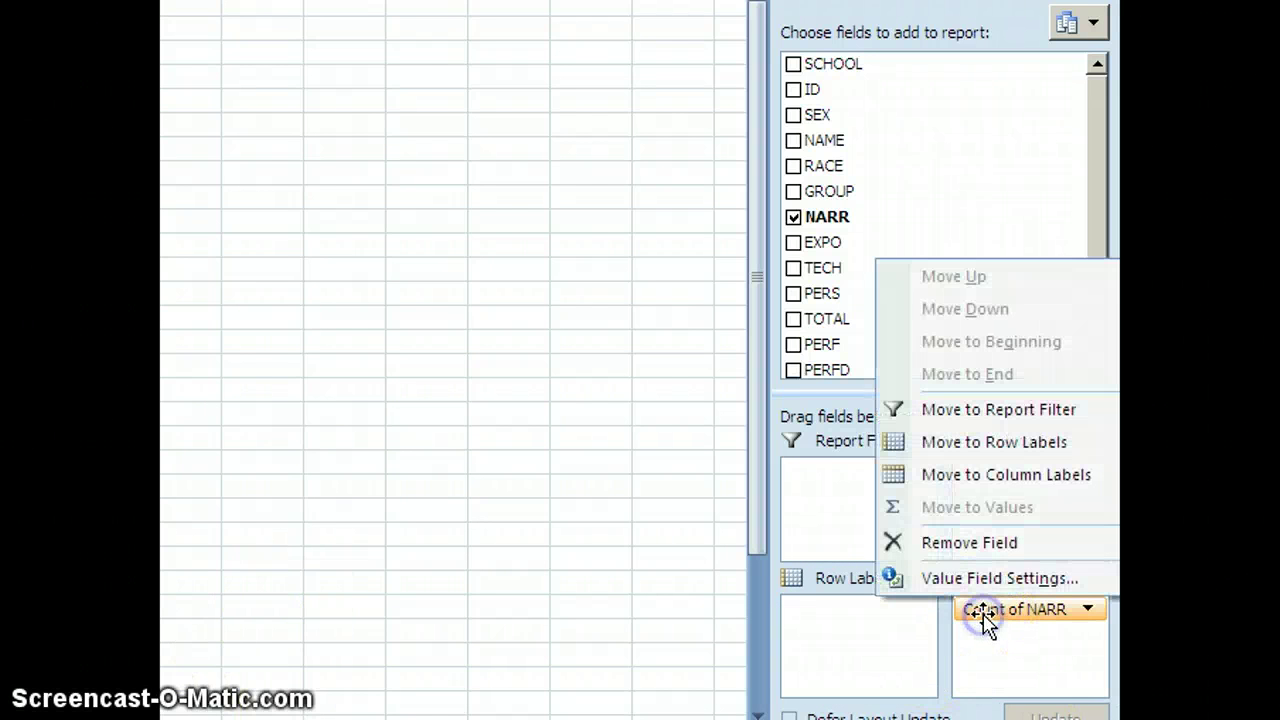
{"action": "left_click", "coordinate": [942, 576]}
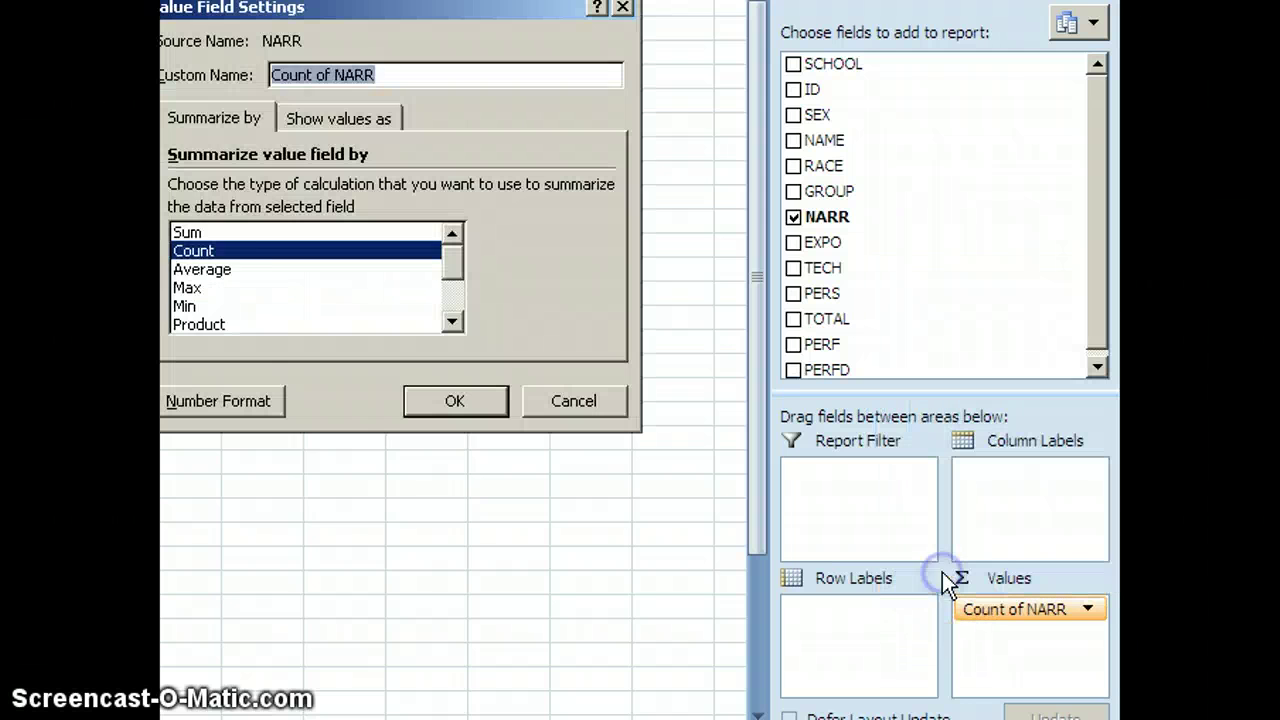
{"action": "left_click", "coordinate": [203, 270]}
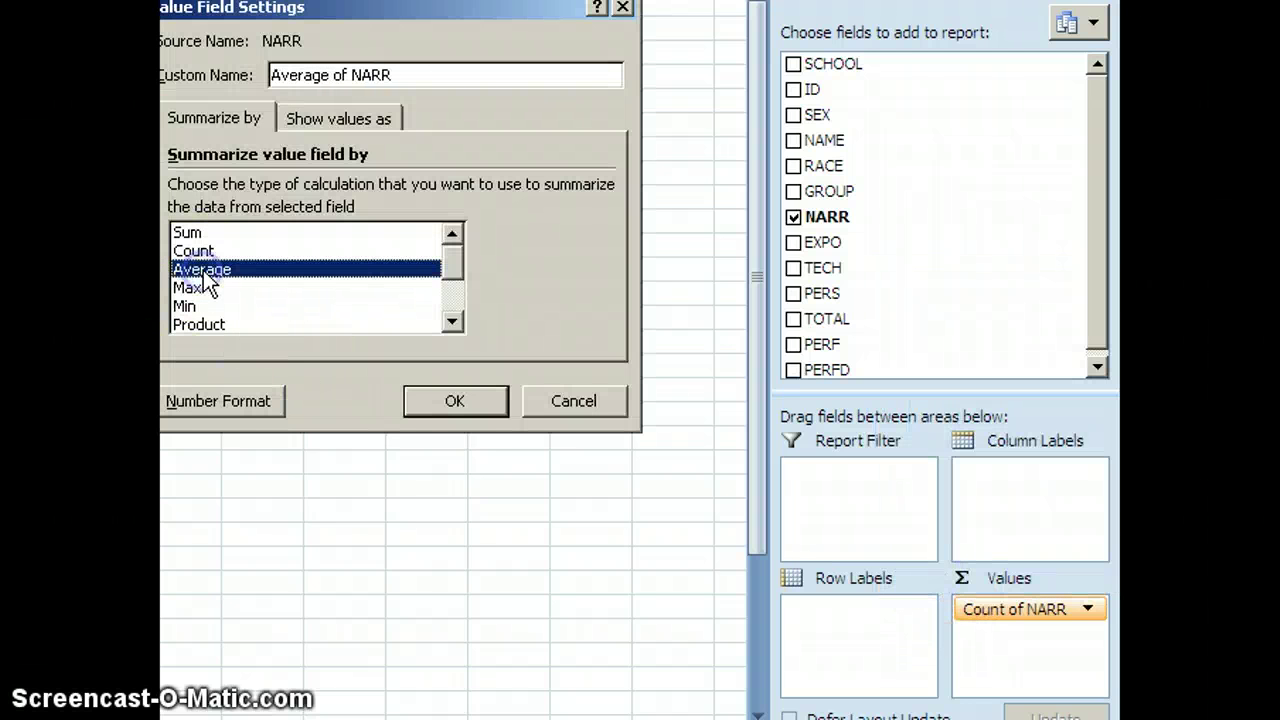
{"action": "left_click", "coordinate": [459, 400]}
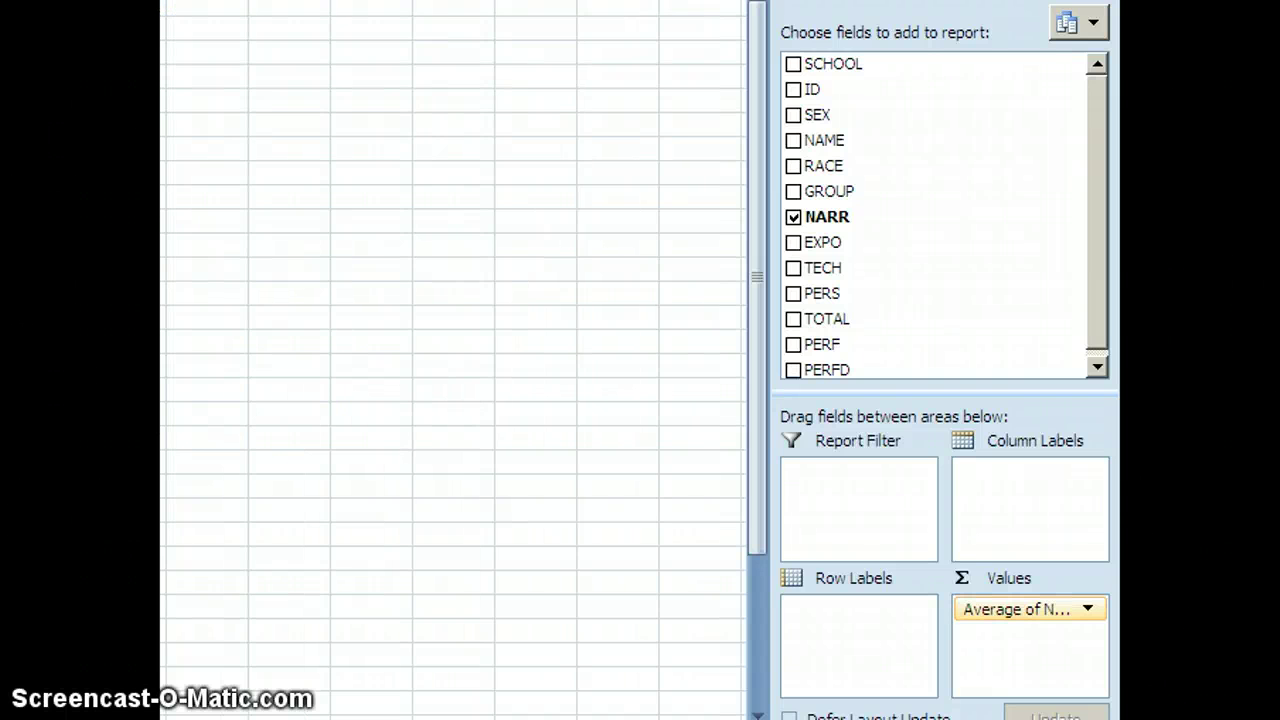
{"action": "left_click", "coordinate": [164, 245]}
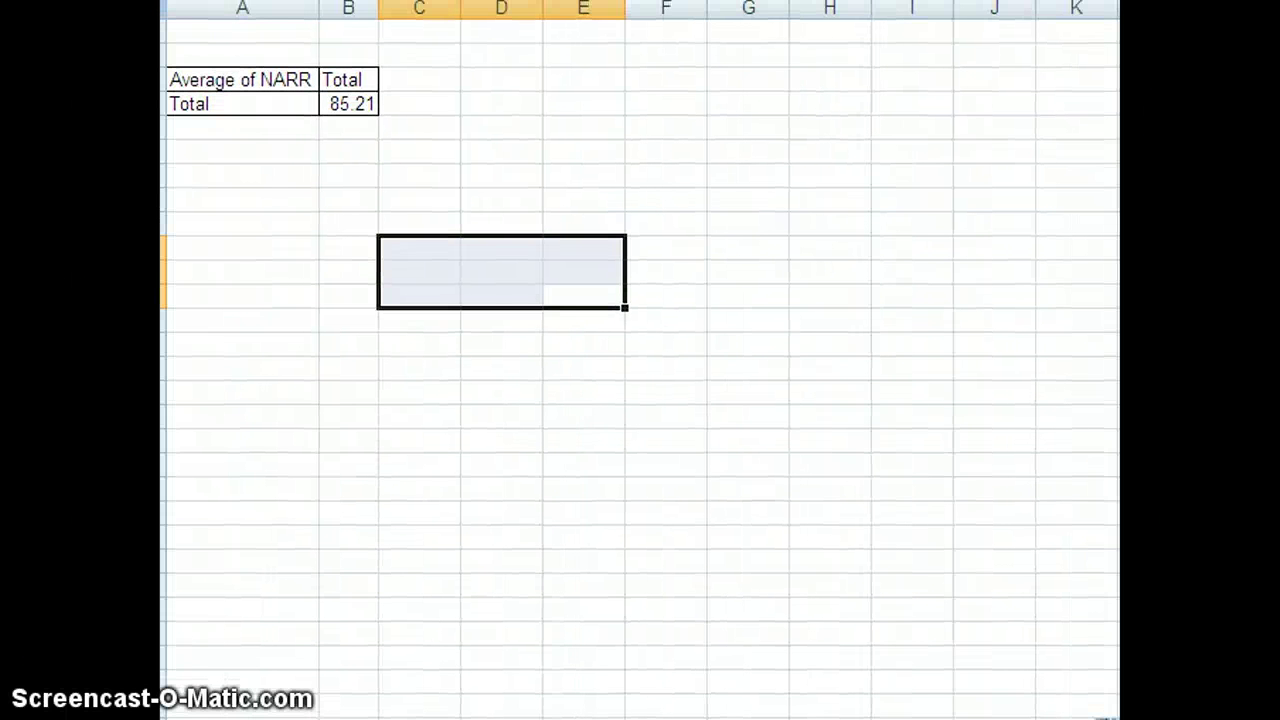
Step: Break down the Average of NARR PivotTable with RACE as row labels and SEX as column labels
{"action": "left_click", "coordinate": [277, 106]}
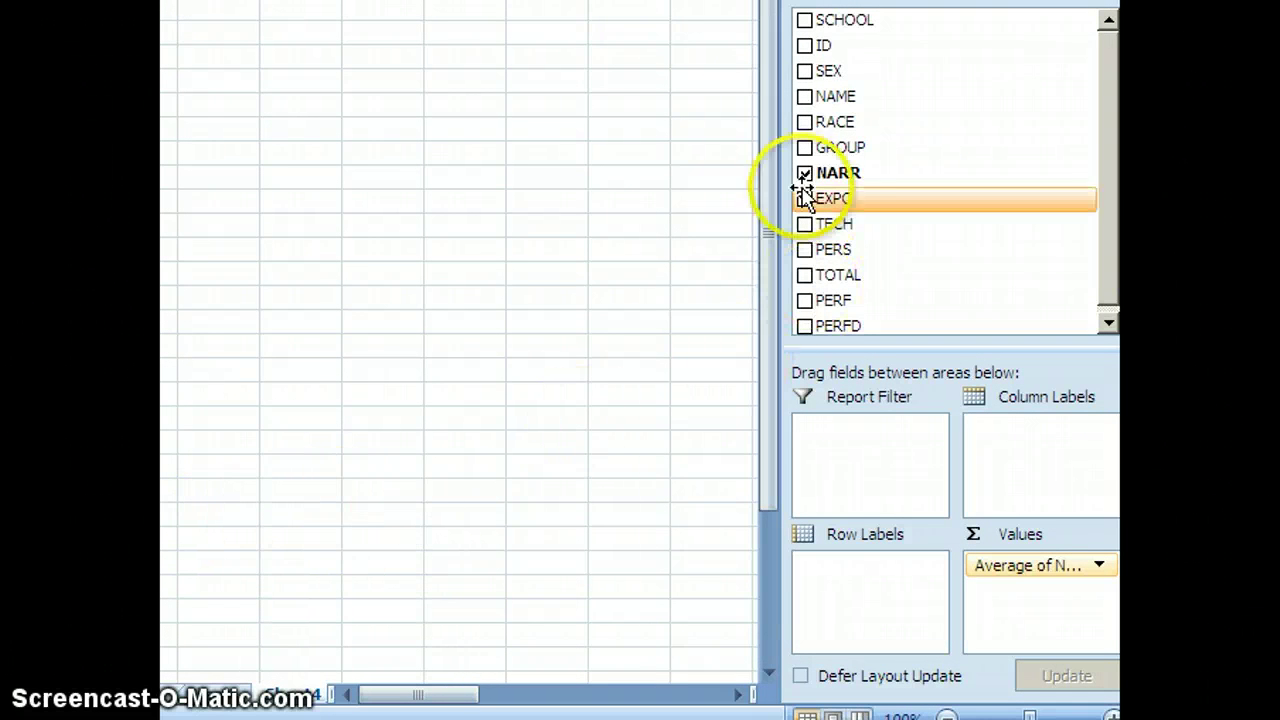
{"action": "left_click", "coordinate": [806, 122]}
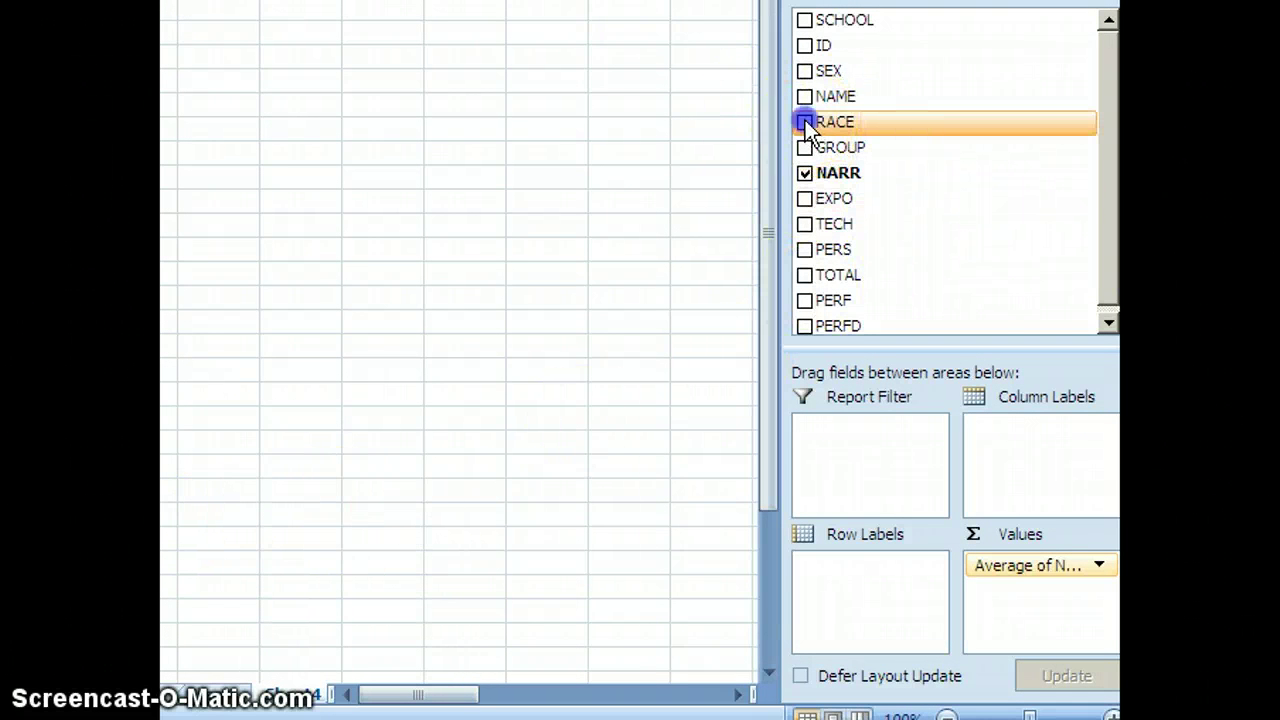
{"action": "left_click_drag", "start_coordinate": [806, 124], "coordinate": [848, 602]}
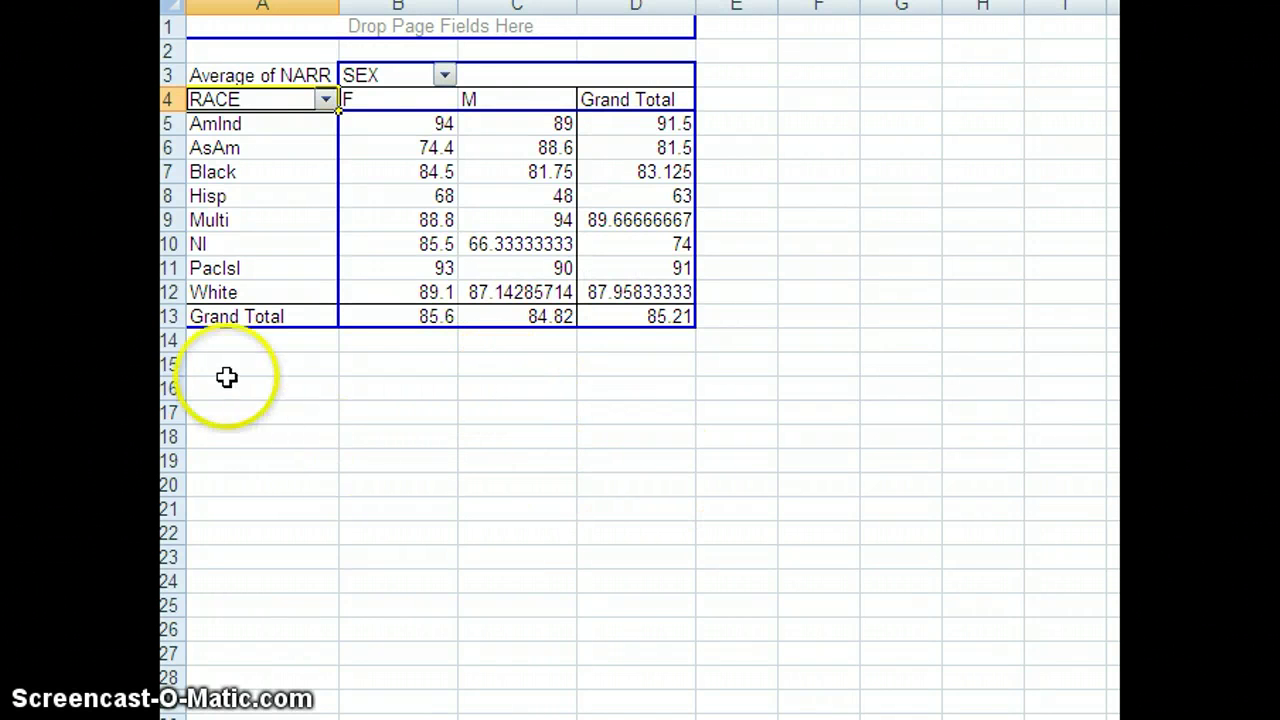
Step: Copy the Average of NARR by RACE and SEX range A1:D15 and paste it at cell A24 as values only
{"action": "mouse_move", "coordinate": [275, 372]}
{"action": "left_mouse_down"}
{"action": "mouse_move", "coordinate": [634, 273]}
{"action": "mouse_move", "coordinate": [636, 27]}
{"action": "left_mouse_up"}
{"action": "right_click", "coordinate": [614, 50]}
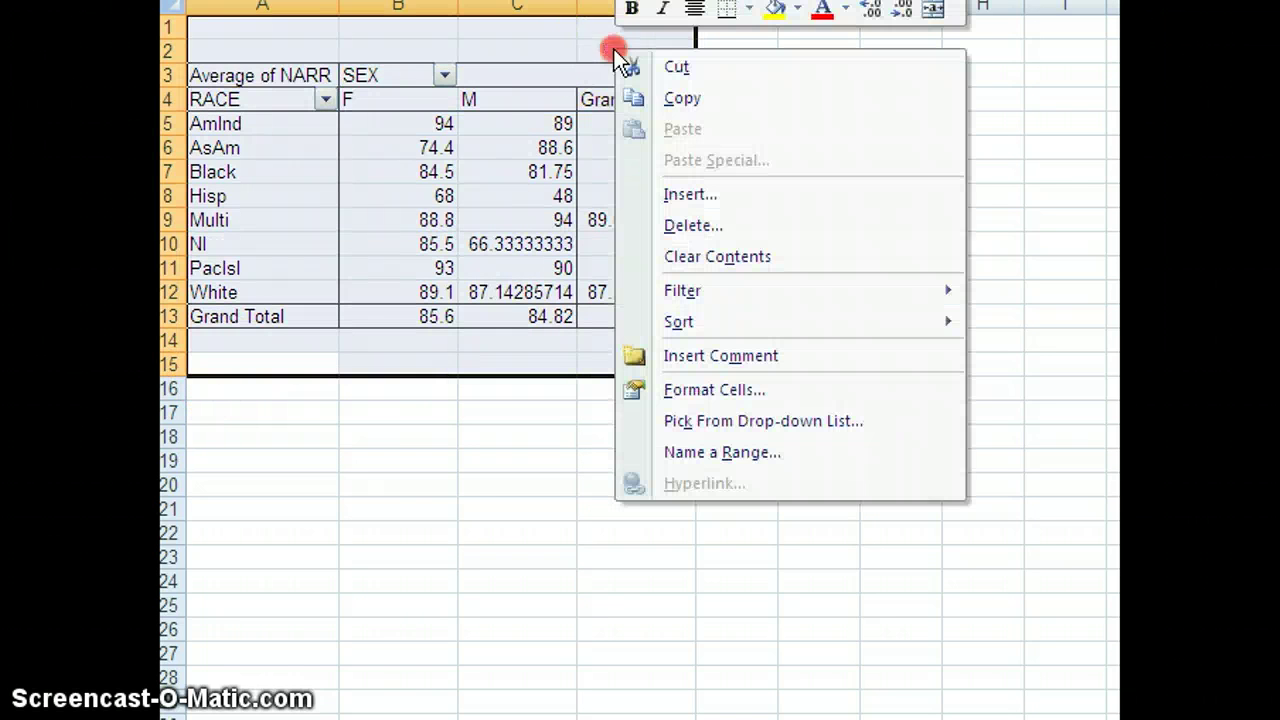
{"action": "left_click", "coordinate": [686, 100]}
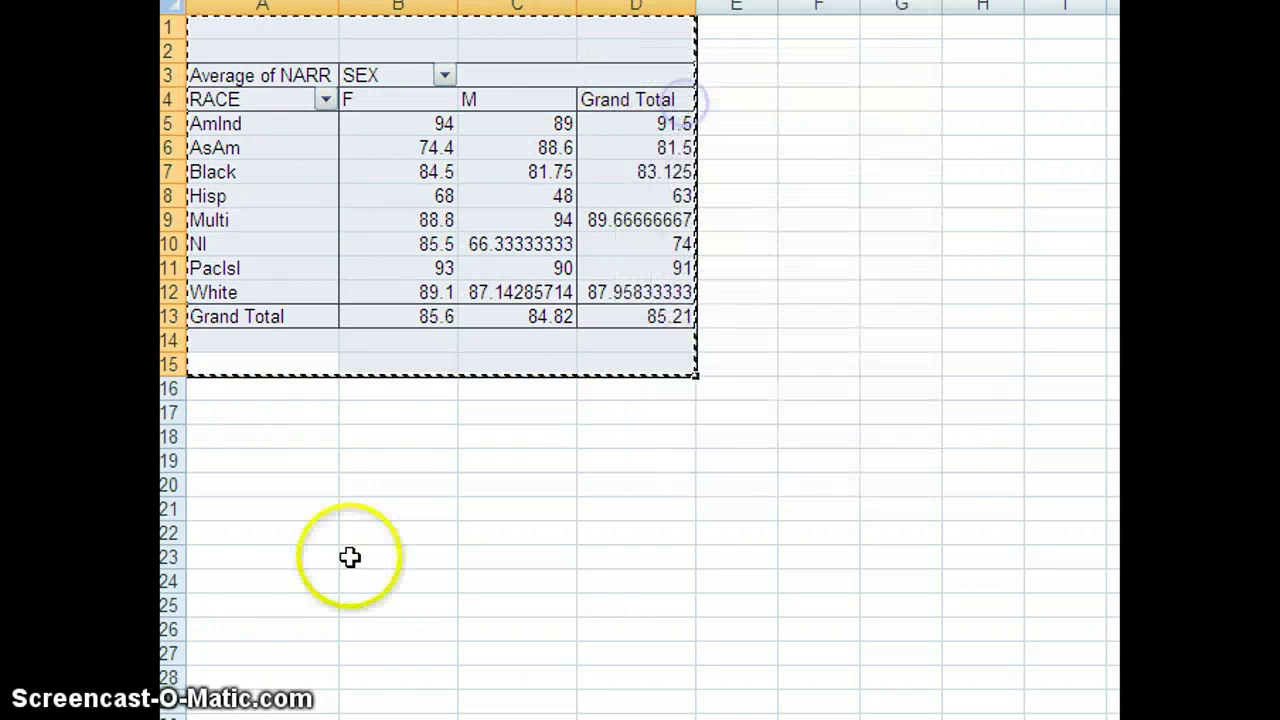
{"action": "left_click", "coordinate": [228, 588]}
{"action": "right_click", "coordinate": [228, 588]}
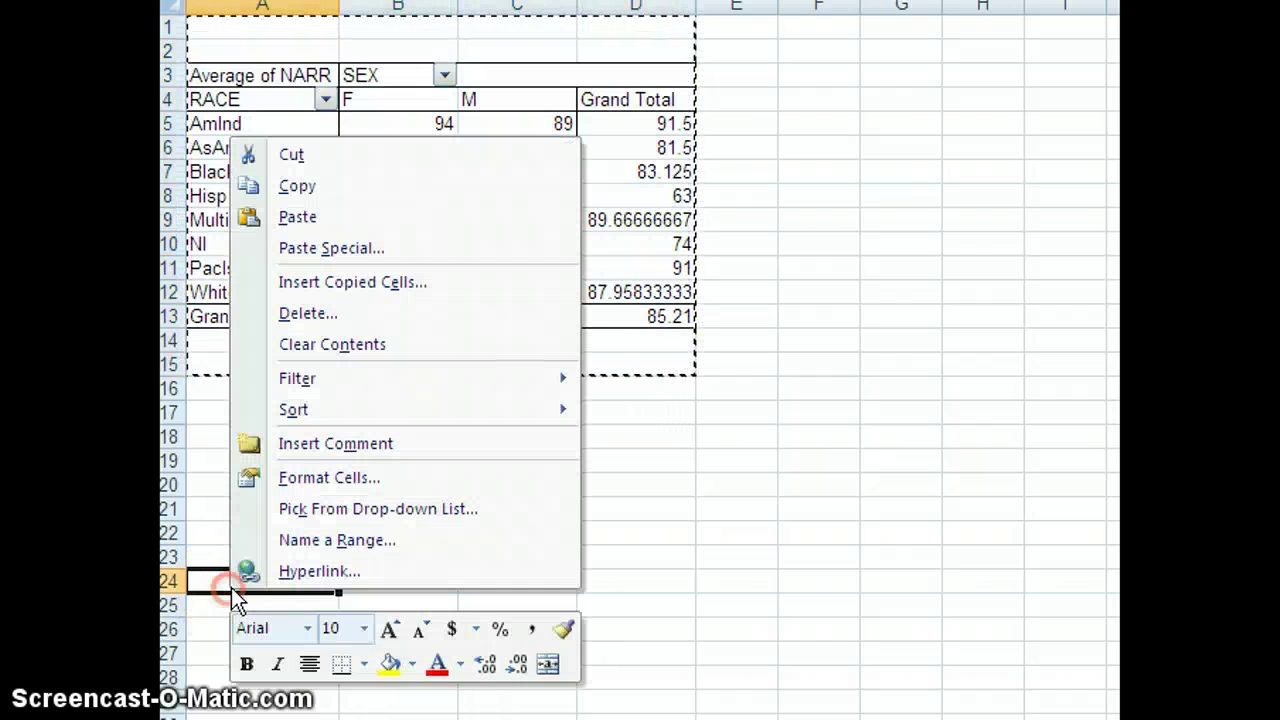
{"action": "left_click", "coordinate": [305, 249]}
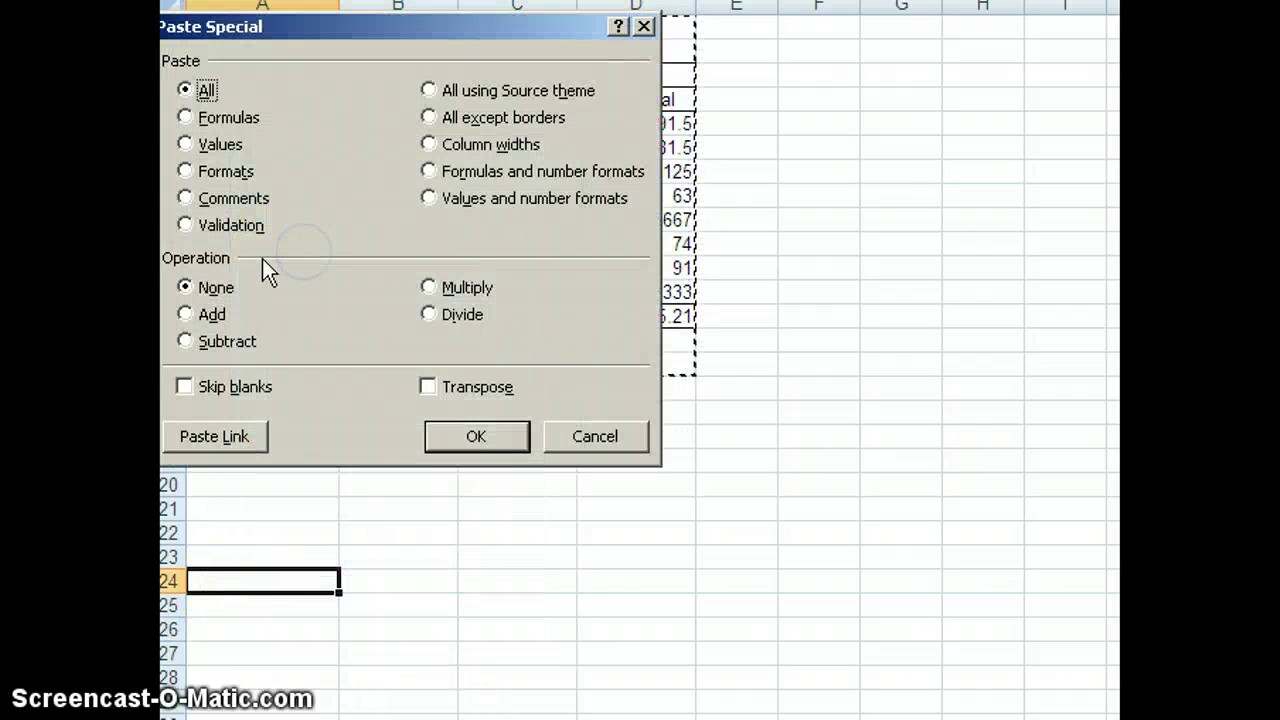
{"action": "left_click", "coordinate": [186, 144]}
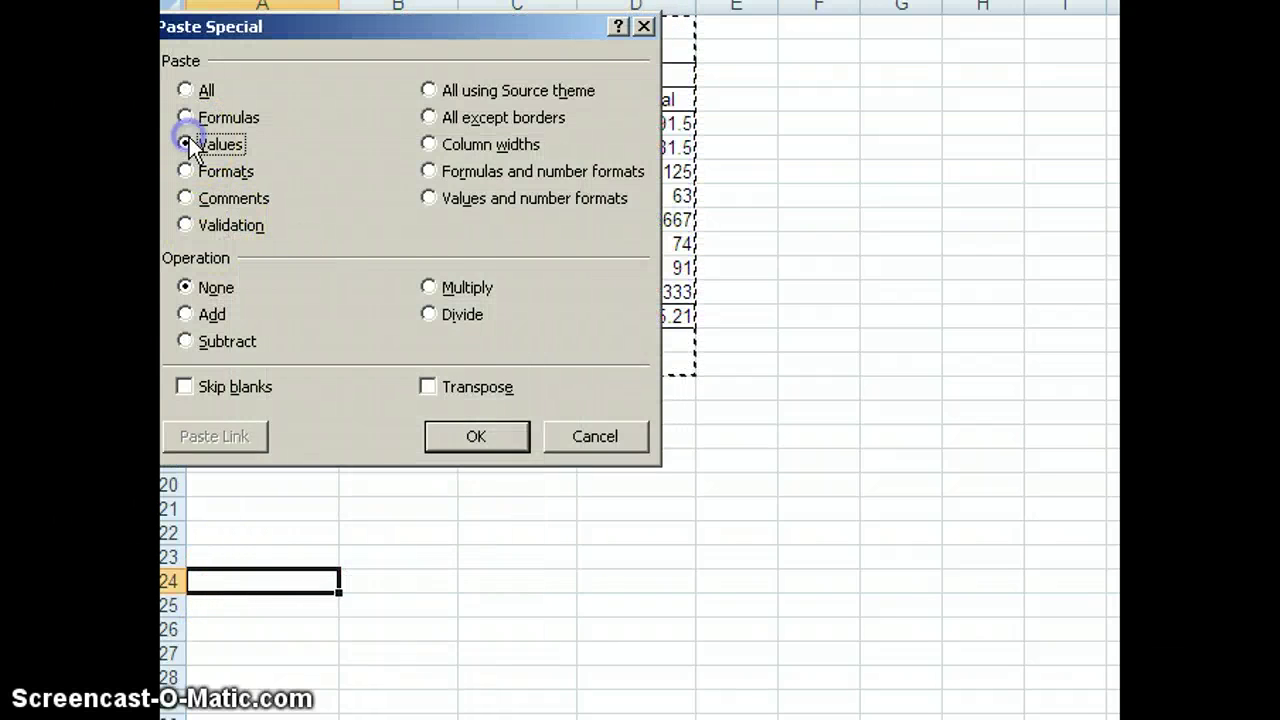
{"action": "left_click", "coordinate": [474, 438]}
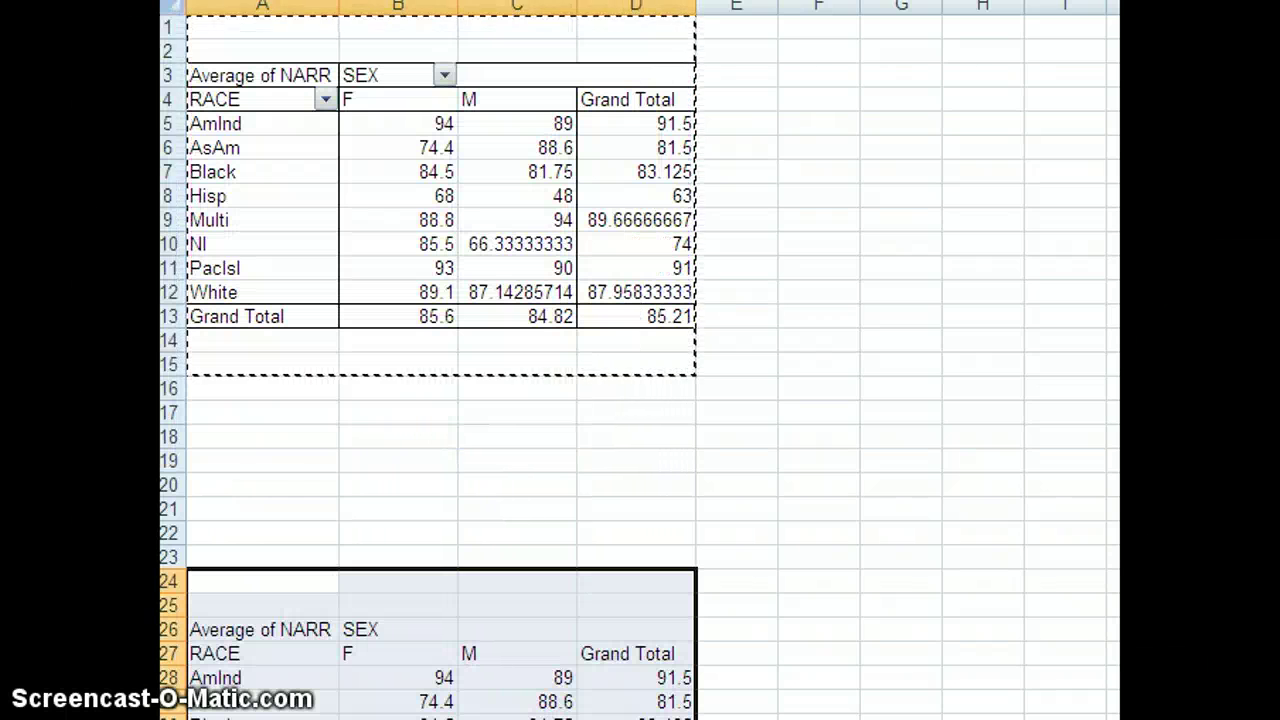
{"action": "scroll", "coordinate": [440, 360], "scroll_direction": "down", "scroll_amount": 3}
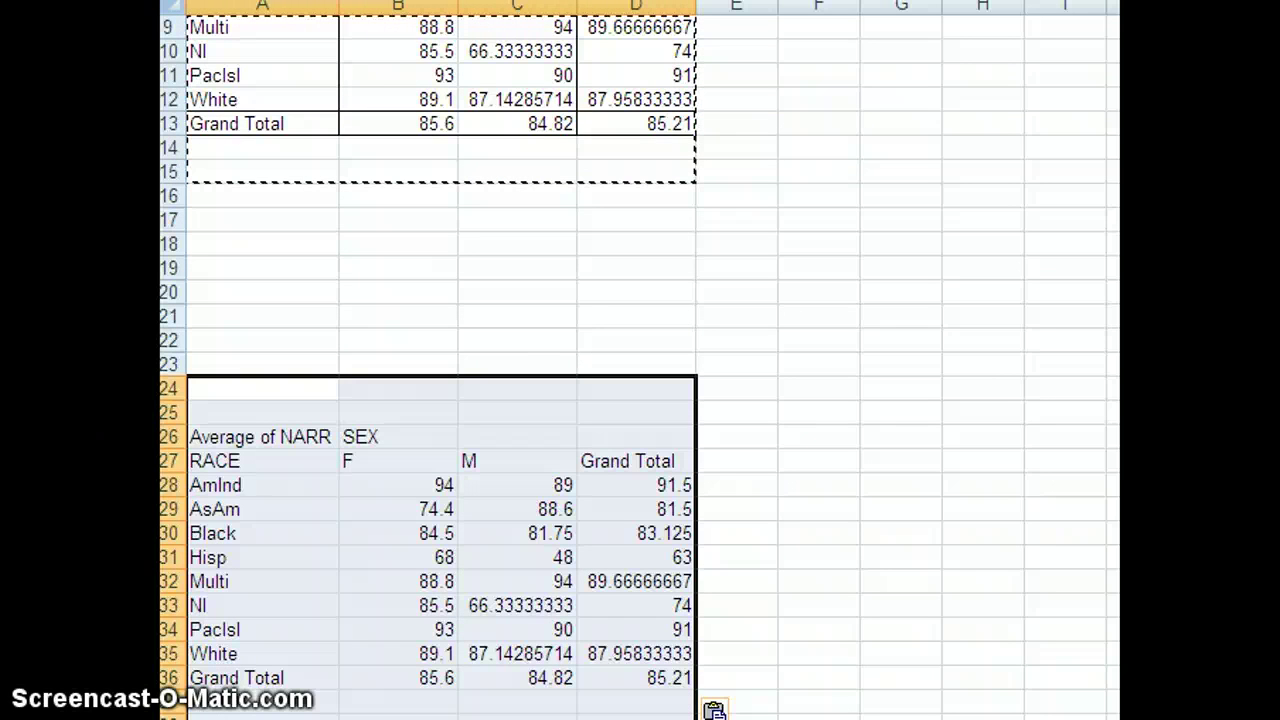
{"action": "scroll", "coordinate": [400, 300], "scroll_direction": "up", "scroll_amount": 3}
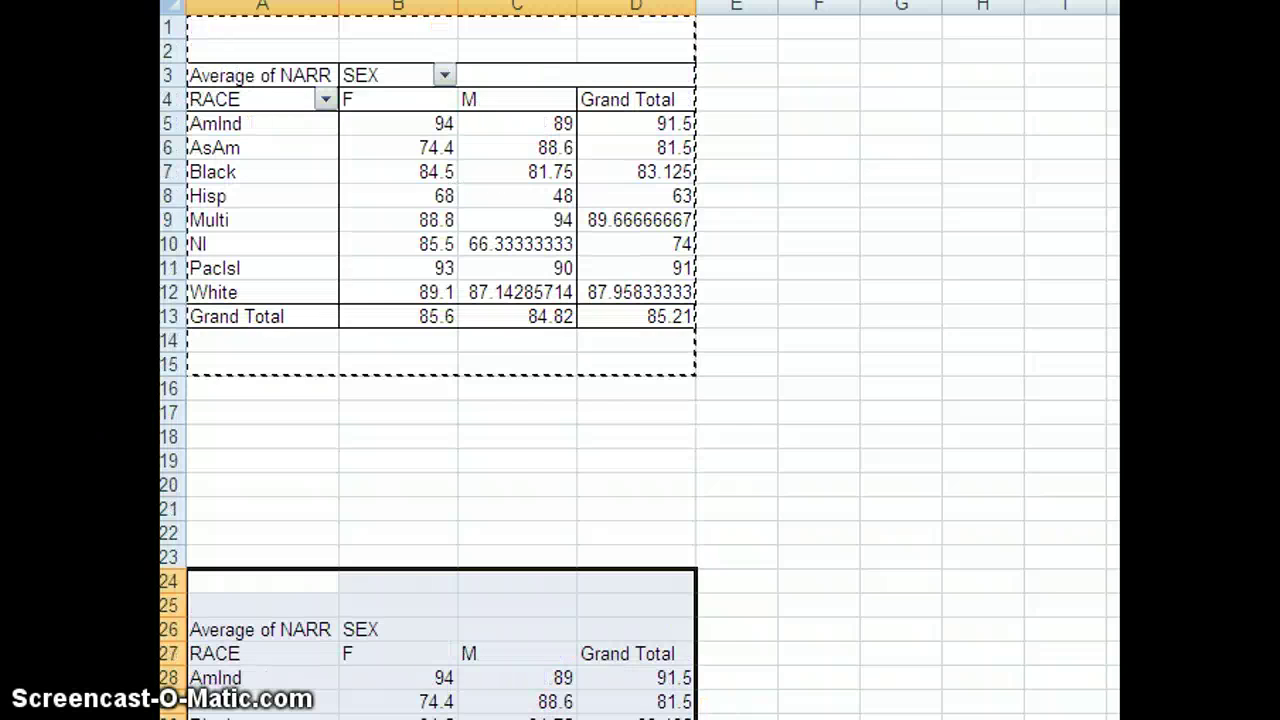
Step: Summarize the NARR value field of the RACE by SEX PivotTable by Count instead of Average
{"action": "left_click", "coordinate": [398, 222]}
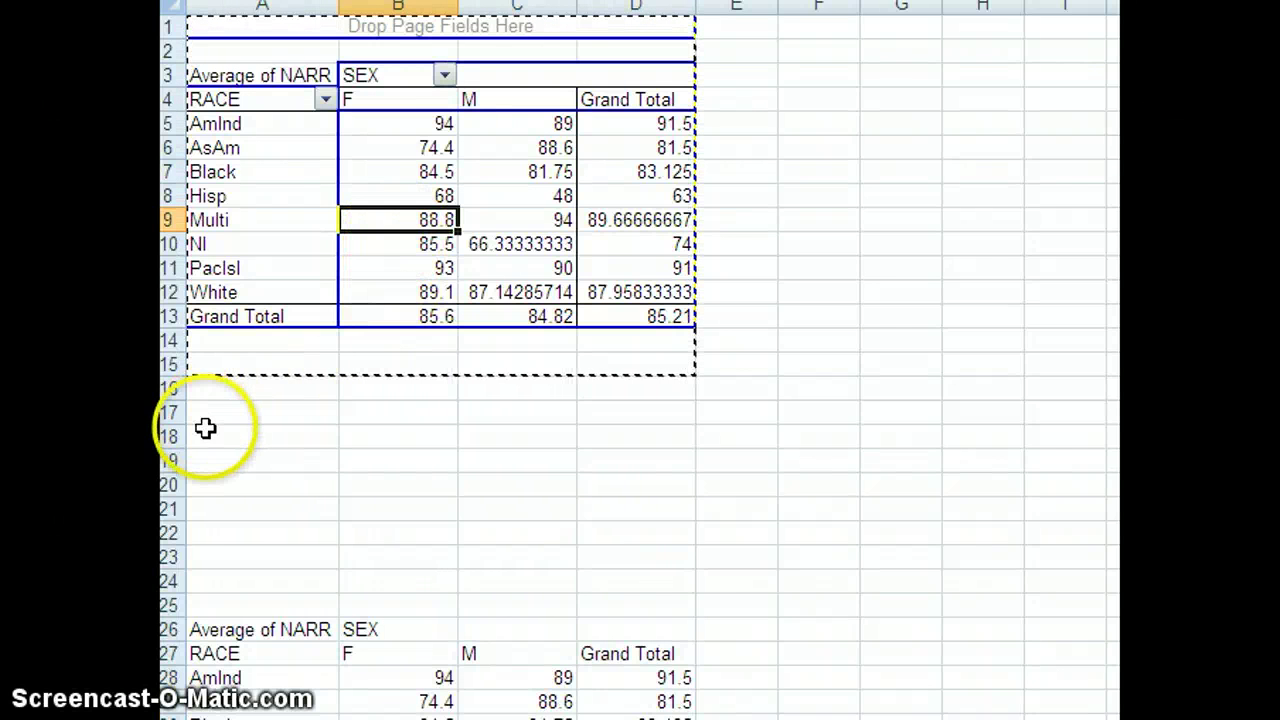
{"action": "right_click", "coordinate": [257, 80]}
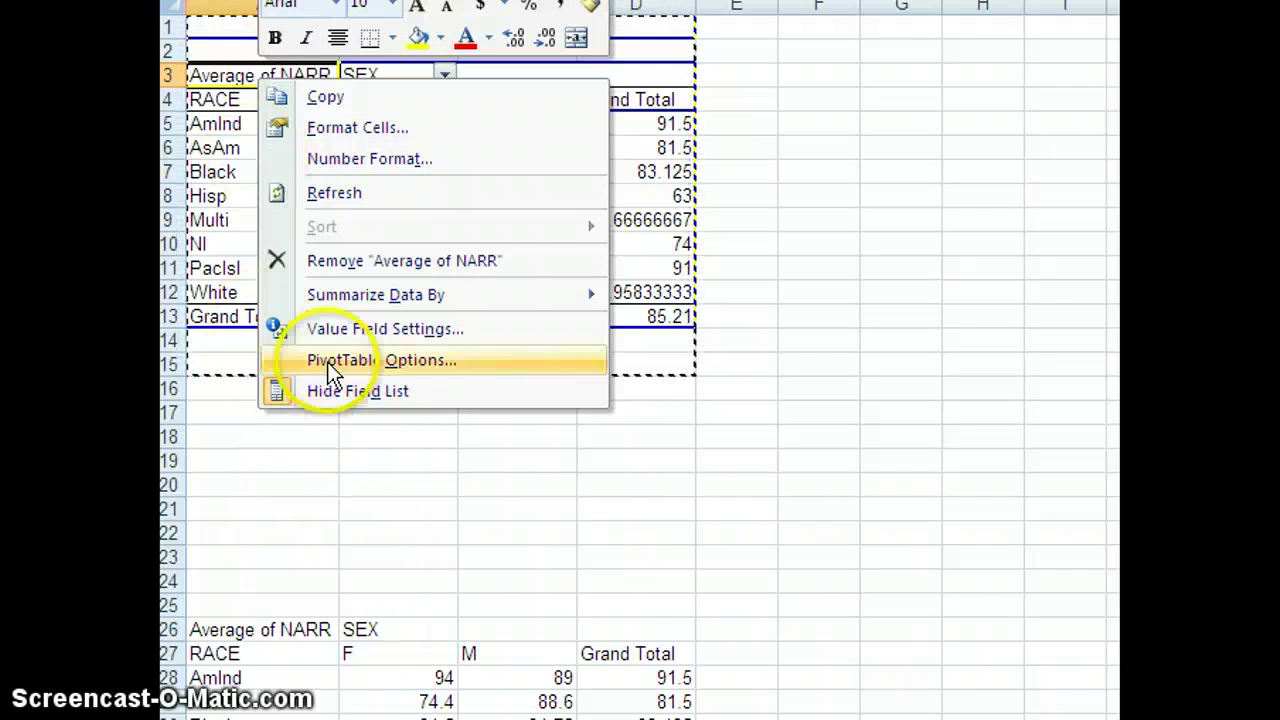
{"action": "left_click", "coordinate": [333, 328]}
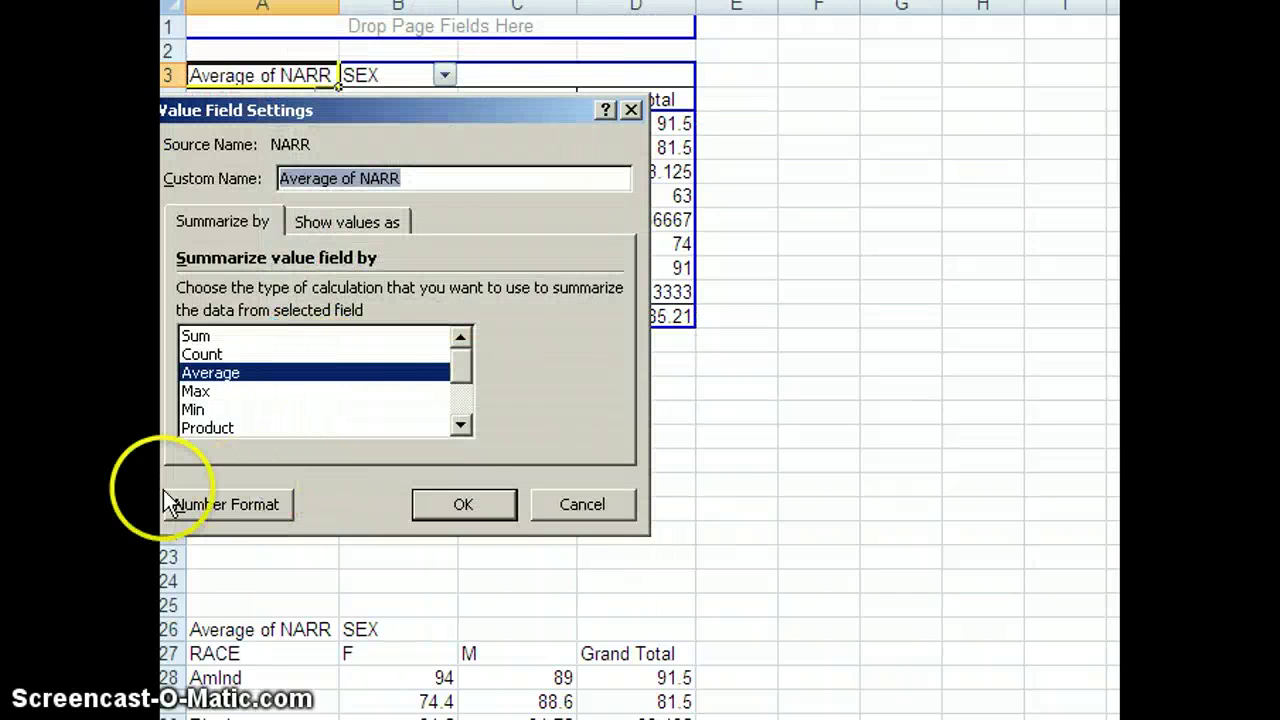
{"action": "left_click", "coordinate": [190, 354]}
{"action": "left_click", "coordinate": [463, 505]}
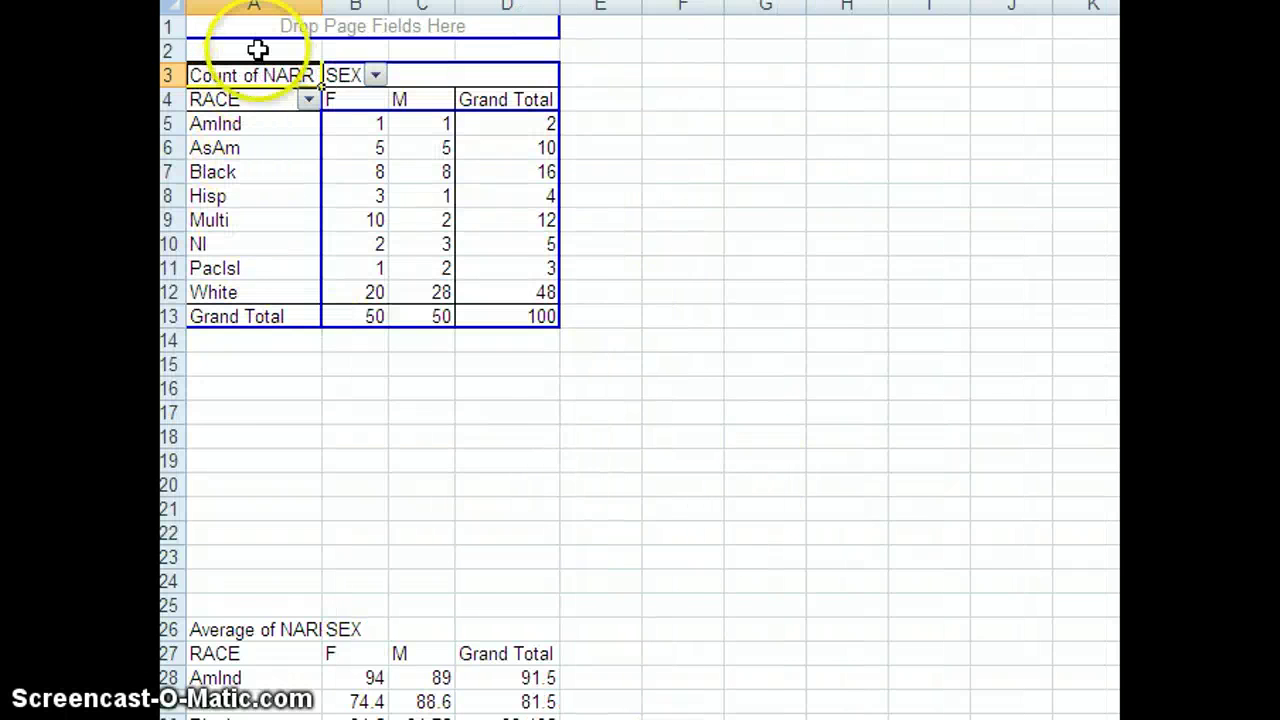
Step: Copy the Count of NARR range A2:D15, paste it at cell F26 as values only, and widen column F to fit its labels
{"action": "left_click_drag", "start_coordinate": [314, 363], "coordinate": [549, 58]}
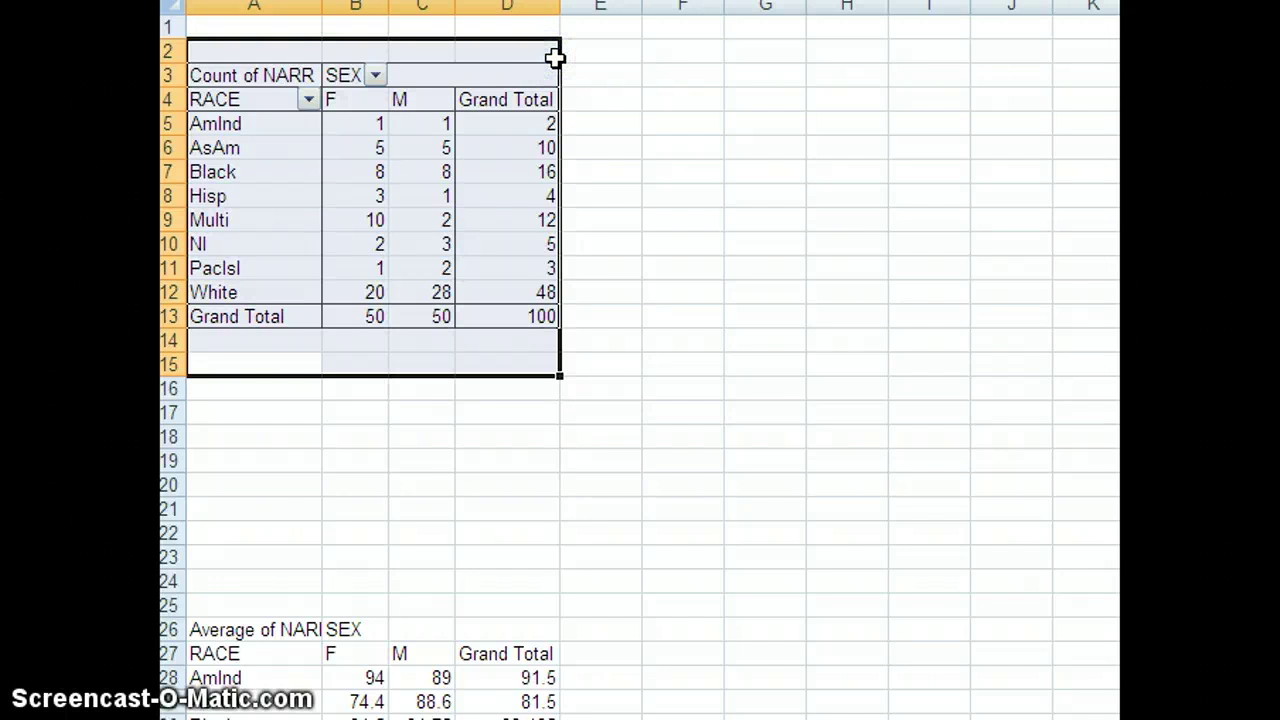
{"action": "left_click", "coordinate": [677, 629]}
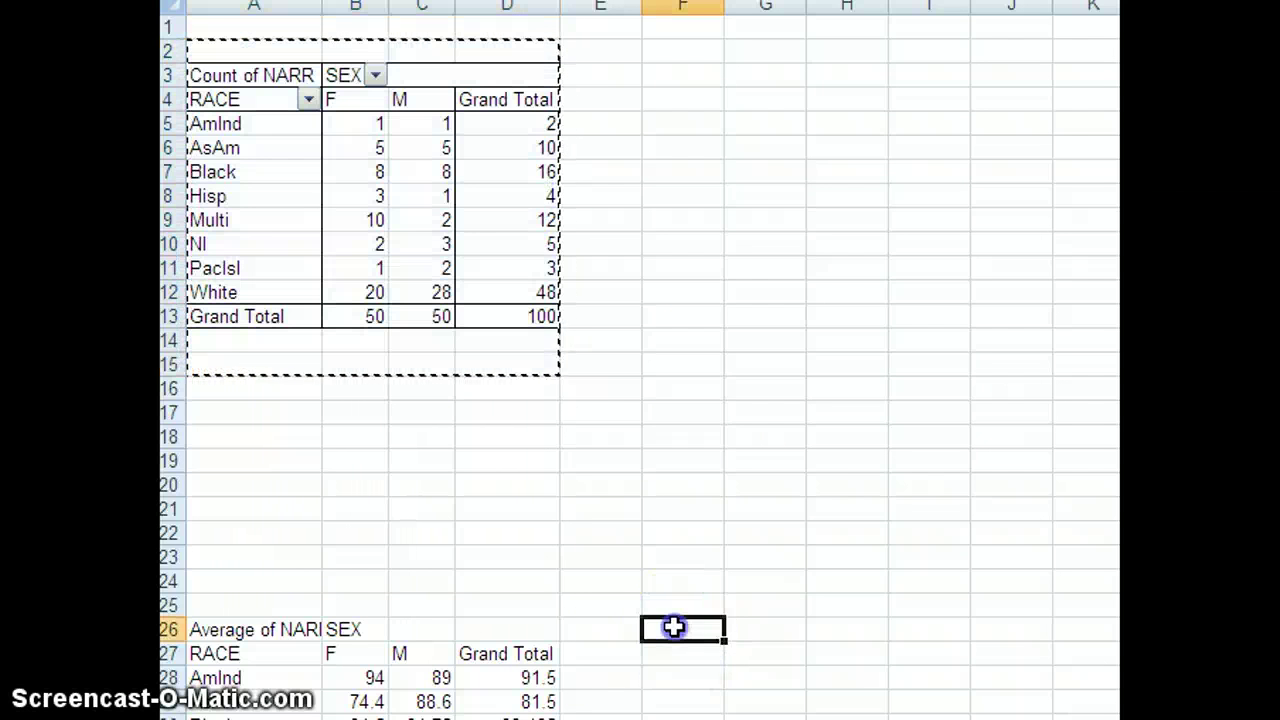
{"action": "right_click", "coordinate": [676, 629]}
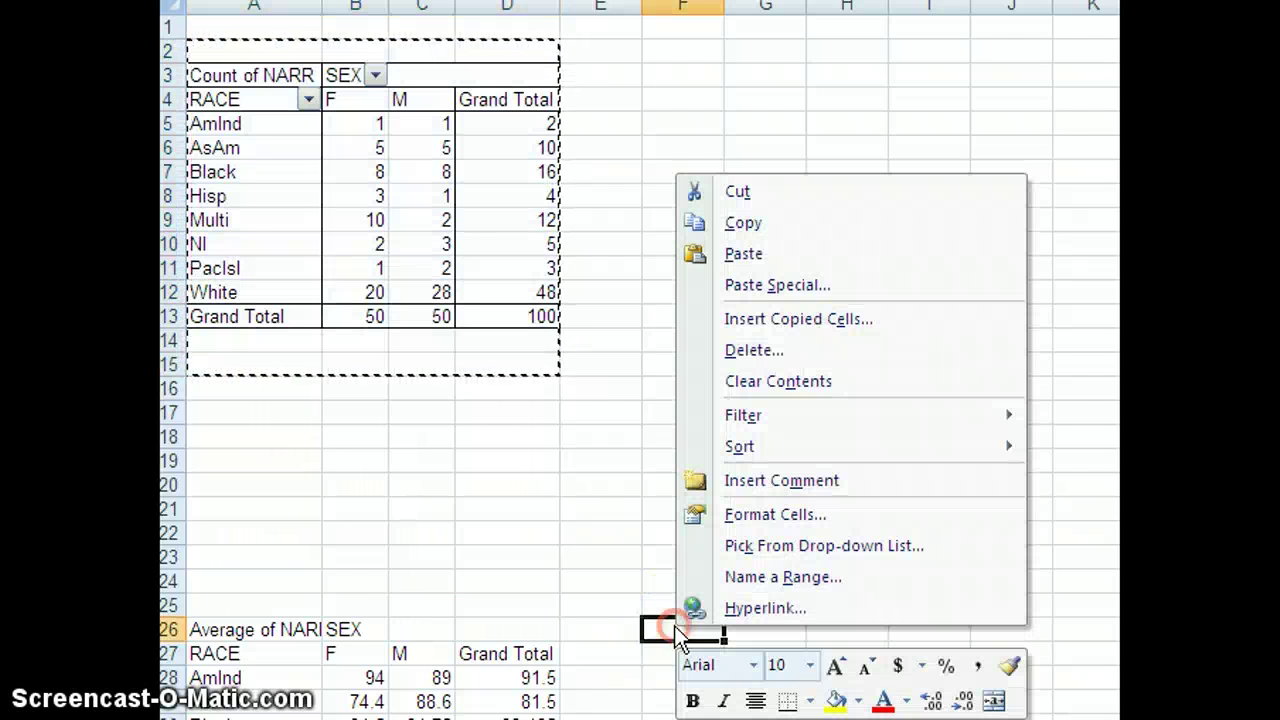
{"action": "left_click", "coordinate": [745, 286]}
{"action": "left_click", "coordinate": [522, 178]}
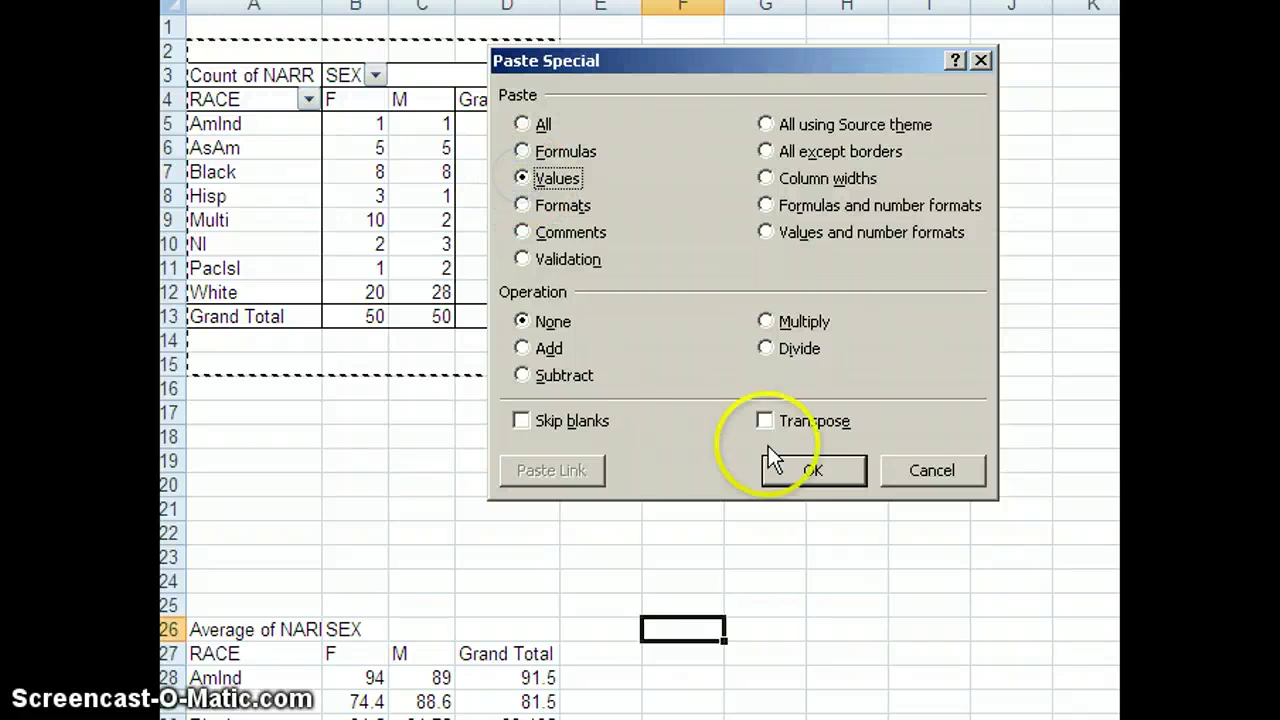
{"action": "left_click", "coordinate": [805, 469]}
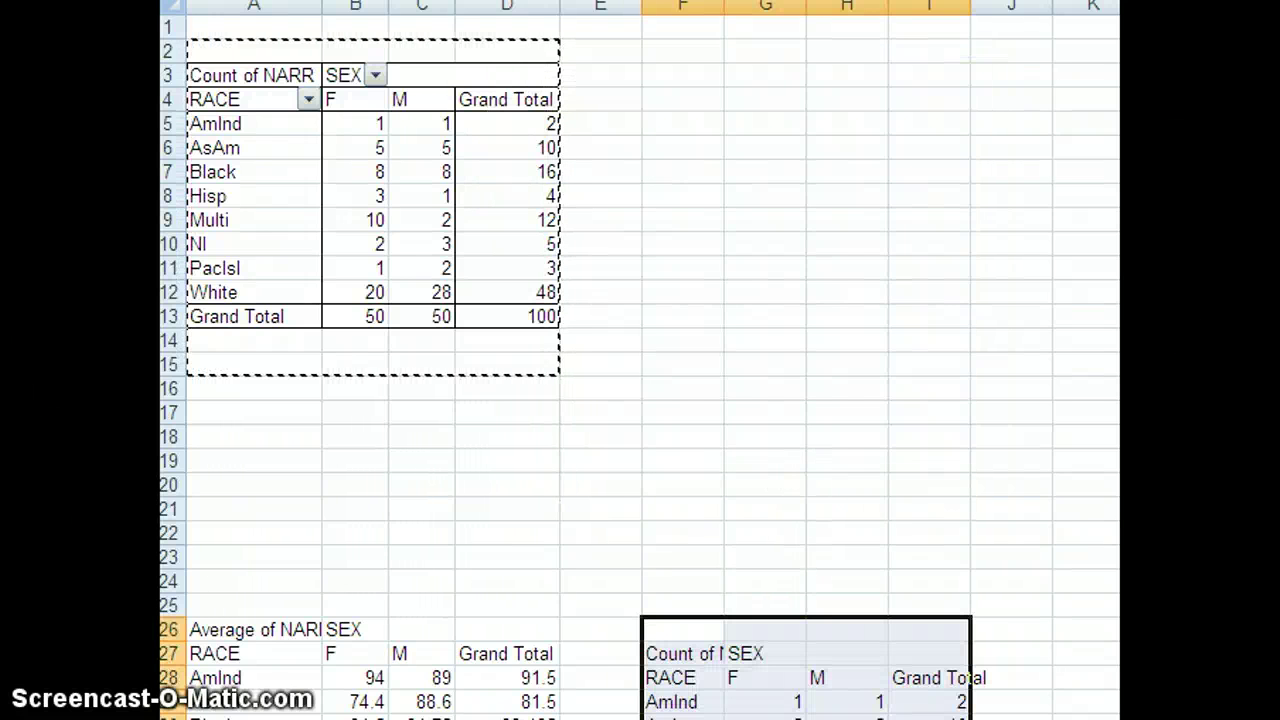
{"action": "scroll", "coordinate": [805, 468], "scroll_direction": "down", "scroll_amount": 3}
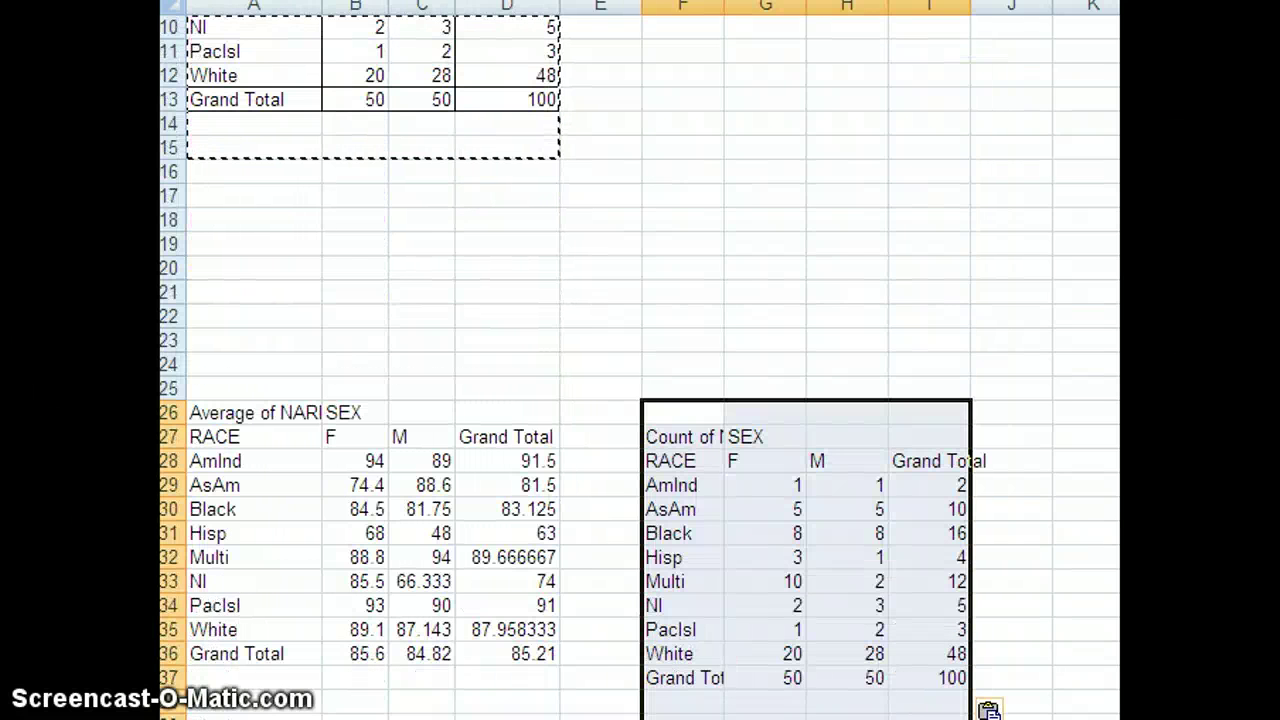
{"action": "left_click", "coordinate": [1017, 331]}
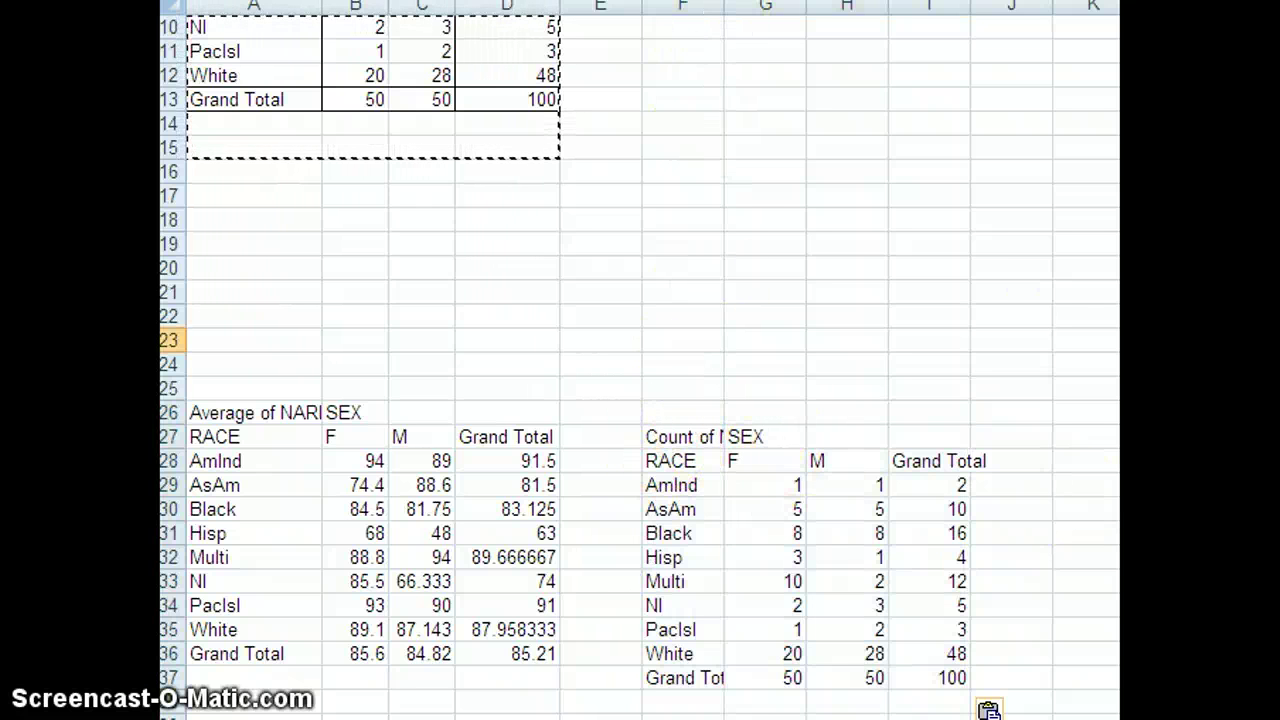
{"action": "left_click_drag", "start_coordinate": [722, 12], "coordinate": [781, 10]}
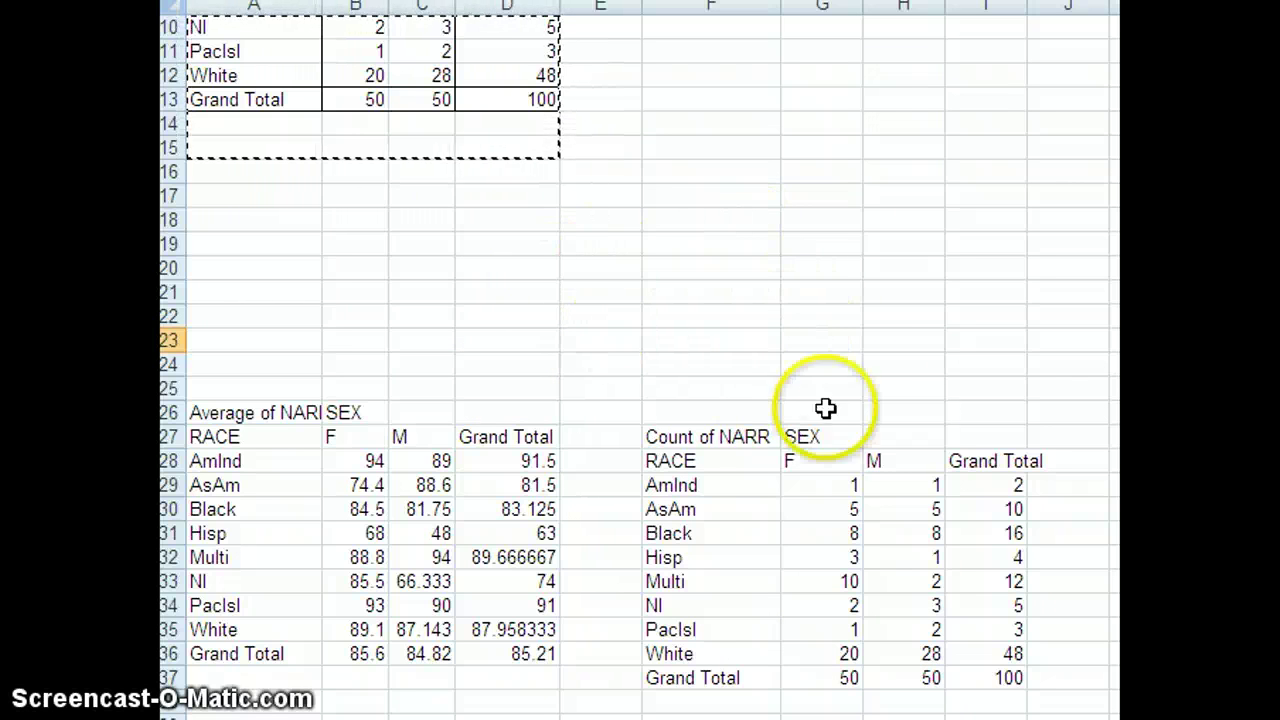
Step: Remove the NARR, RACE and SEX fields from the PivotTable and add PERF as its value field
{"action": "left_click", "coordinate": [338, 58]}
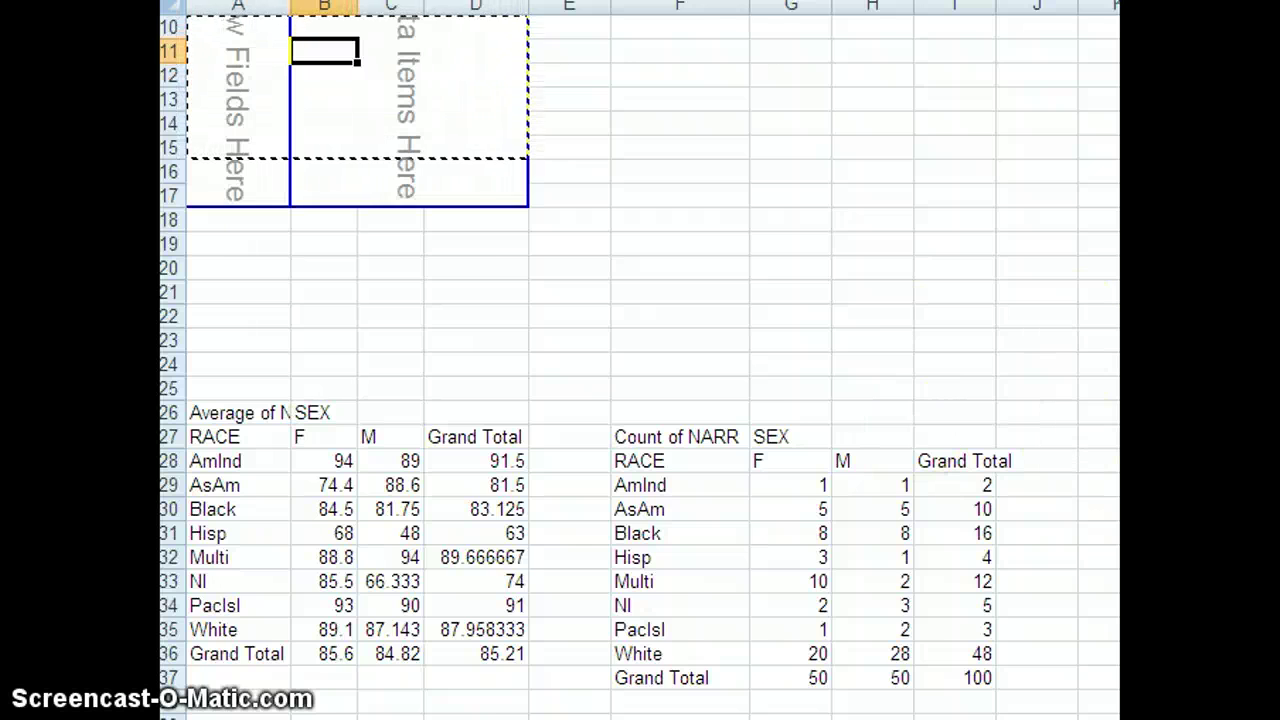
{"action": "left_click_drag", "start_coordinate": [1160, 350], "coordinate": [1160, 320]}
{"action": "left_click", "coordinate": [343, 243]}
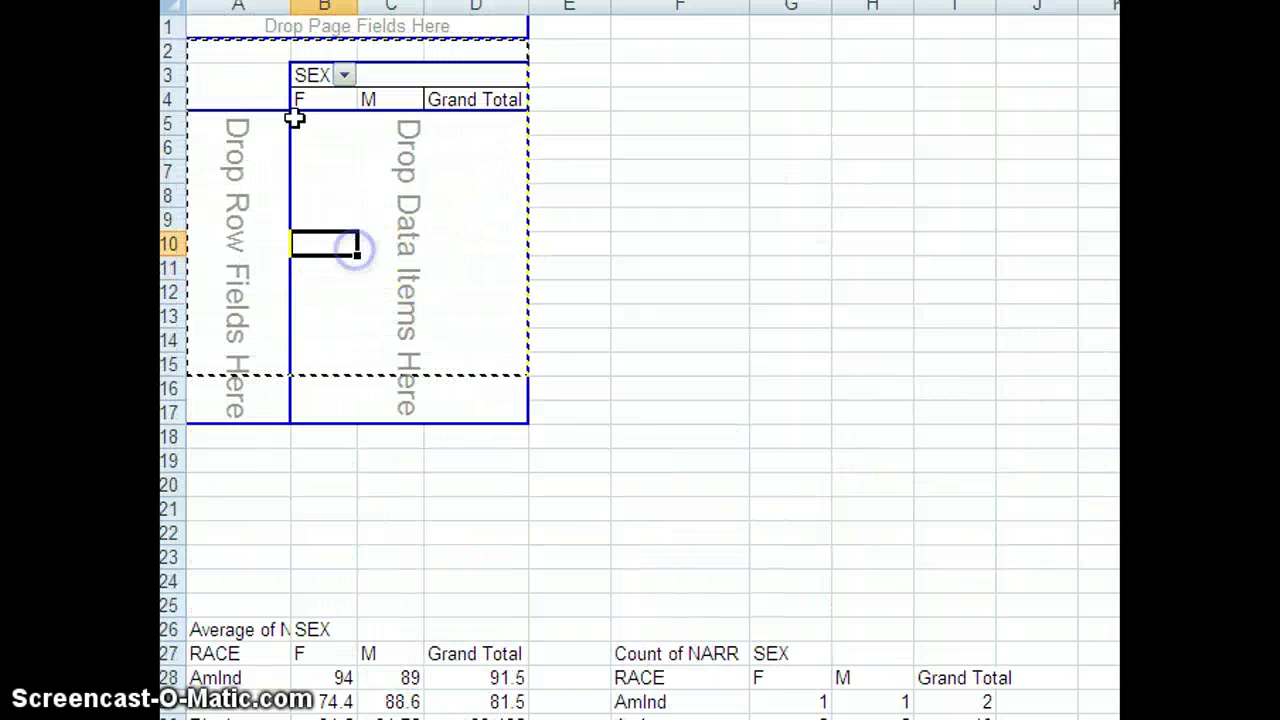
{"action": "left_click", "coordinate": [318, 80]}
{"action": "left_click_drag", "start_coordinate": [320, 88], "coordinate": [771, 94]}
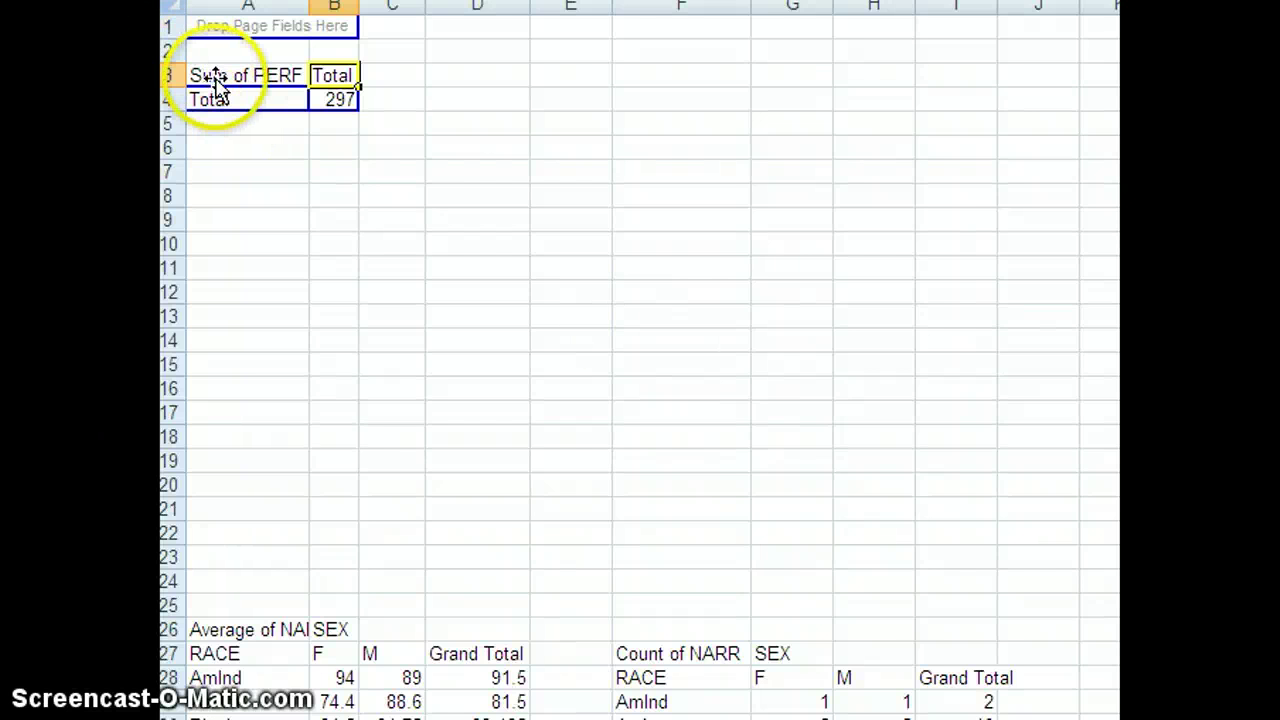
Step: Summarize the PERF value field by Count and add PERF to the row labels of the PivotTable
{"action": "left_click", "coordinate": [216, 80]}
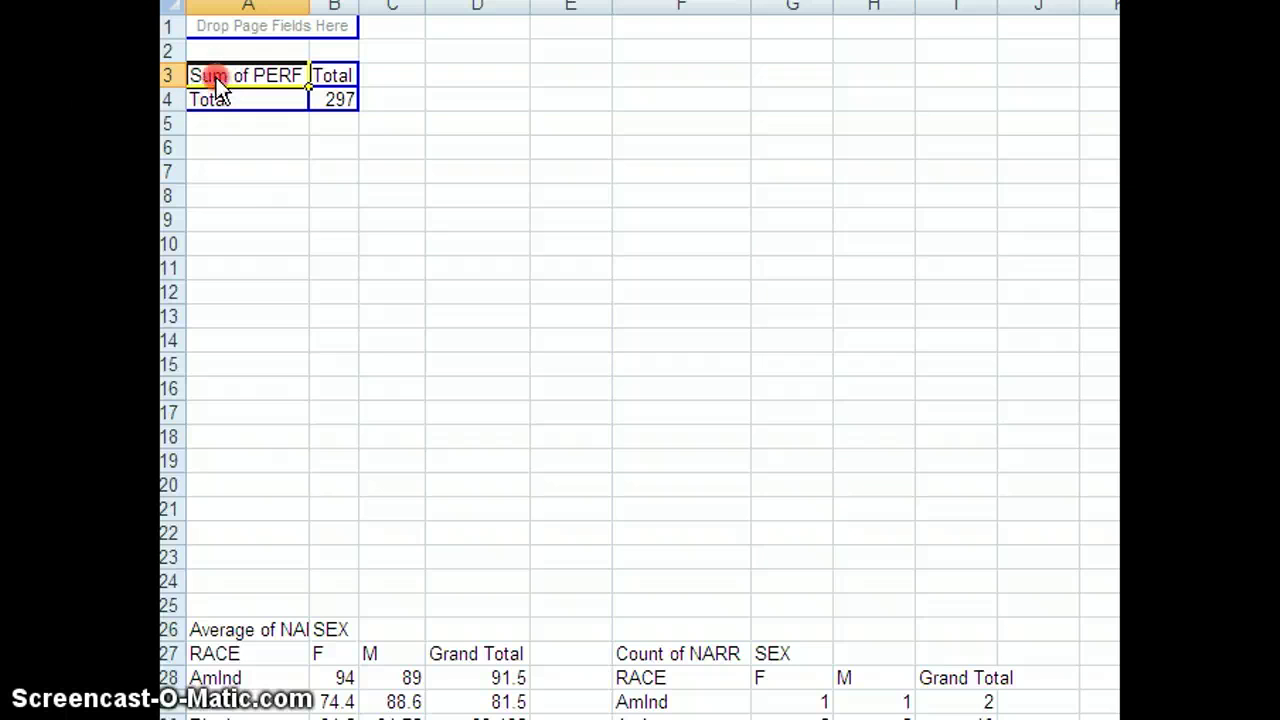
{"action": "right_click", "coordinate": [216, 77]}
{"action": "left_click", "coordinate": [216, 78]}
{"action": "right_click", "coordinate": [216, 80]}
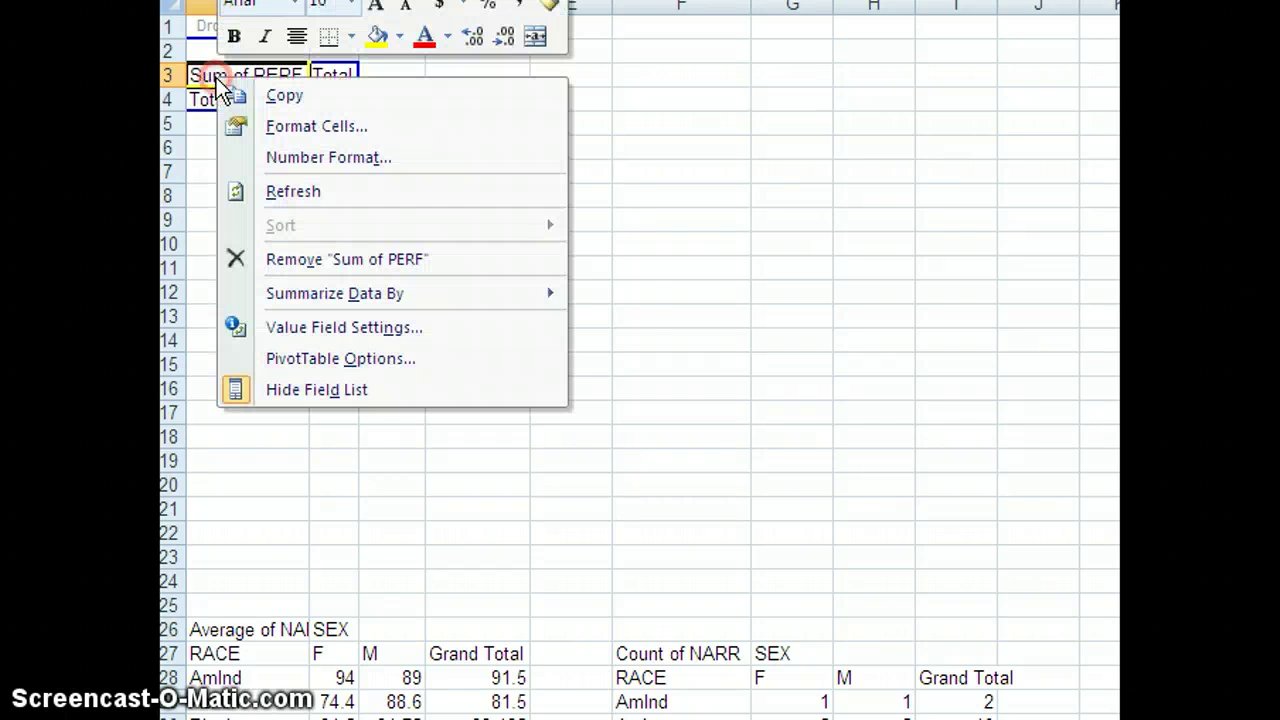
{"action": "left_click", "coordinate": [298, 329]}
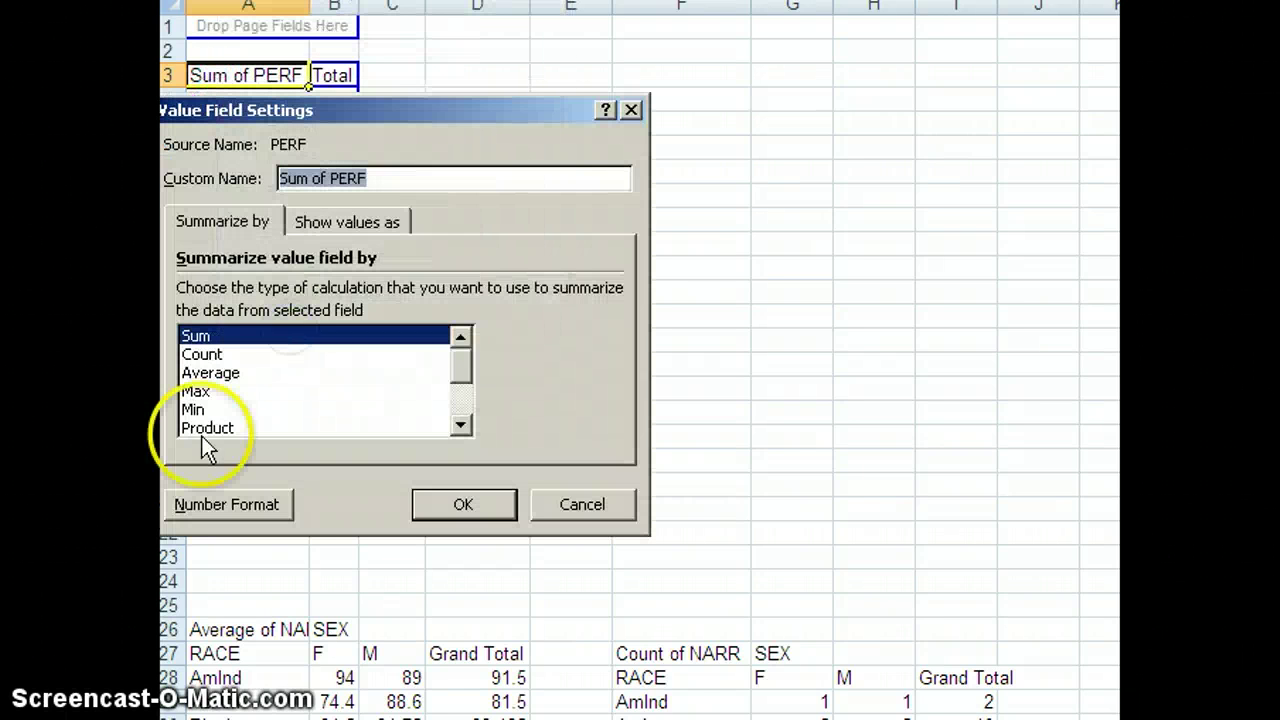
{"action": "left_click", "coordinate": [204, 354]}
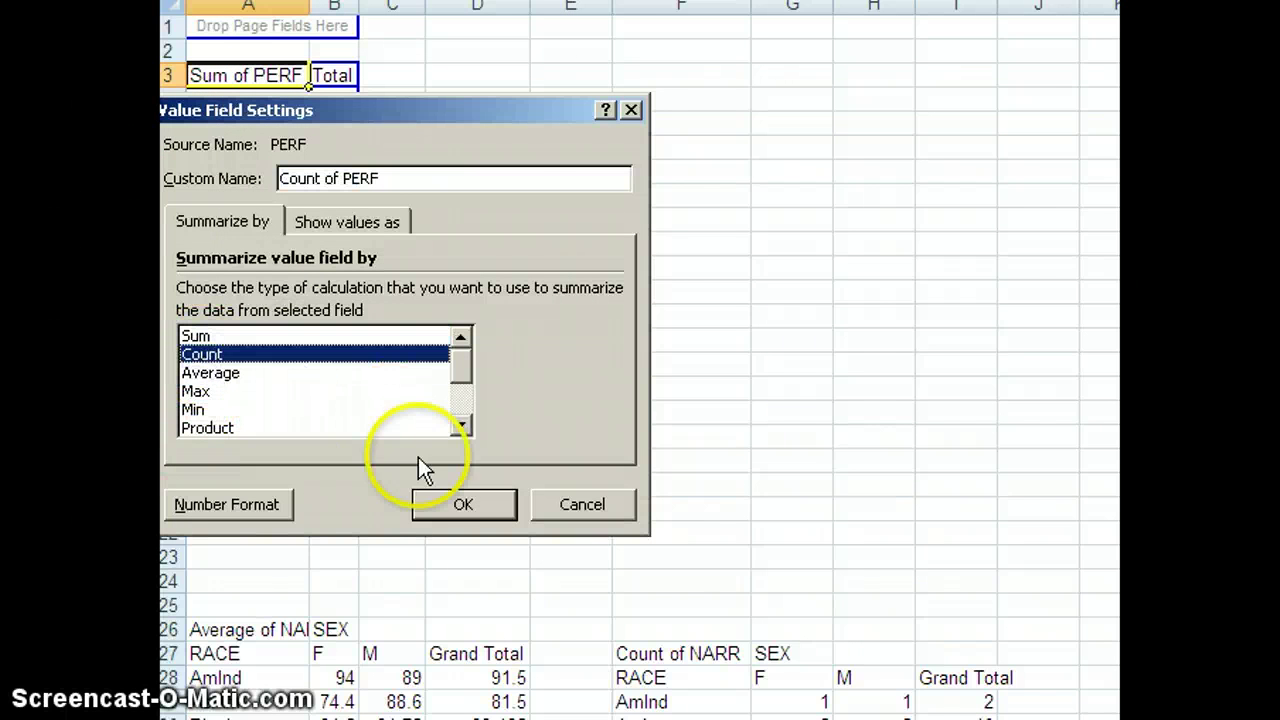
{"action": "left_click", "coordinate": [465, 502]}
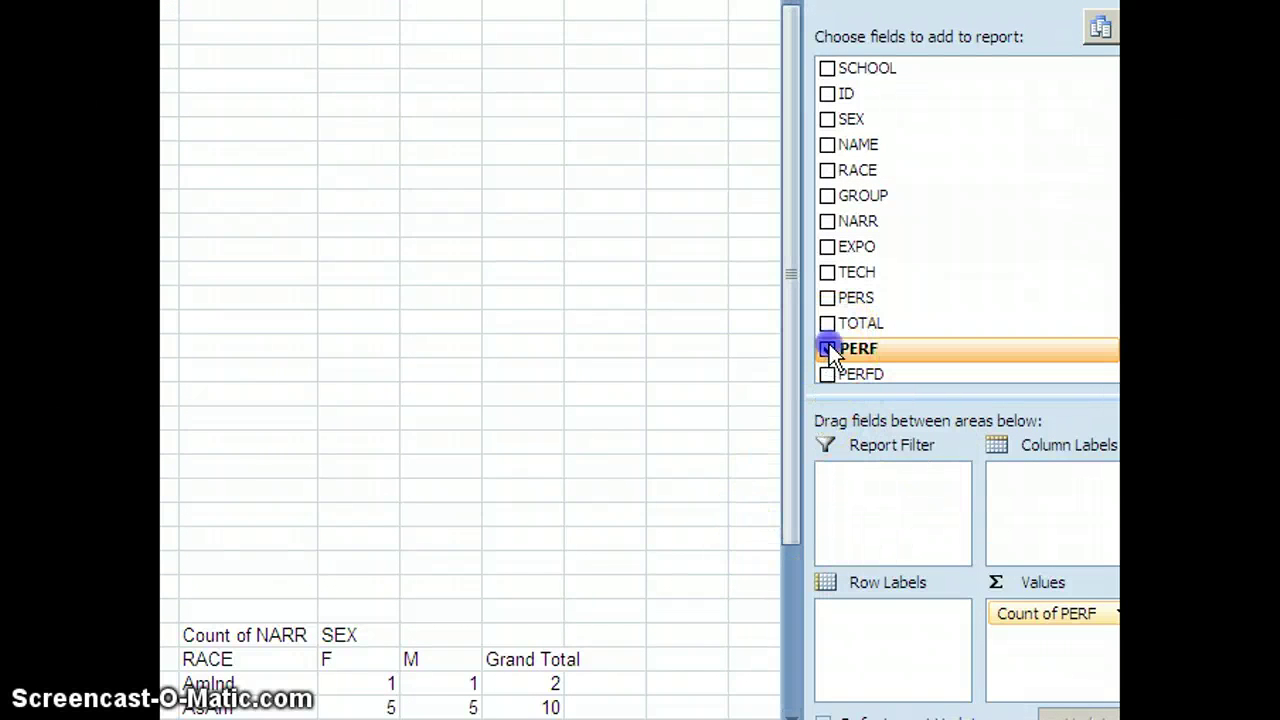
{"action": "left_click_drag", "start_coordinate": [829, 344], "coordinate": [868, 641]}
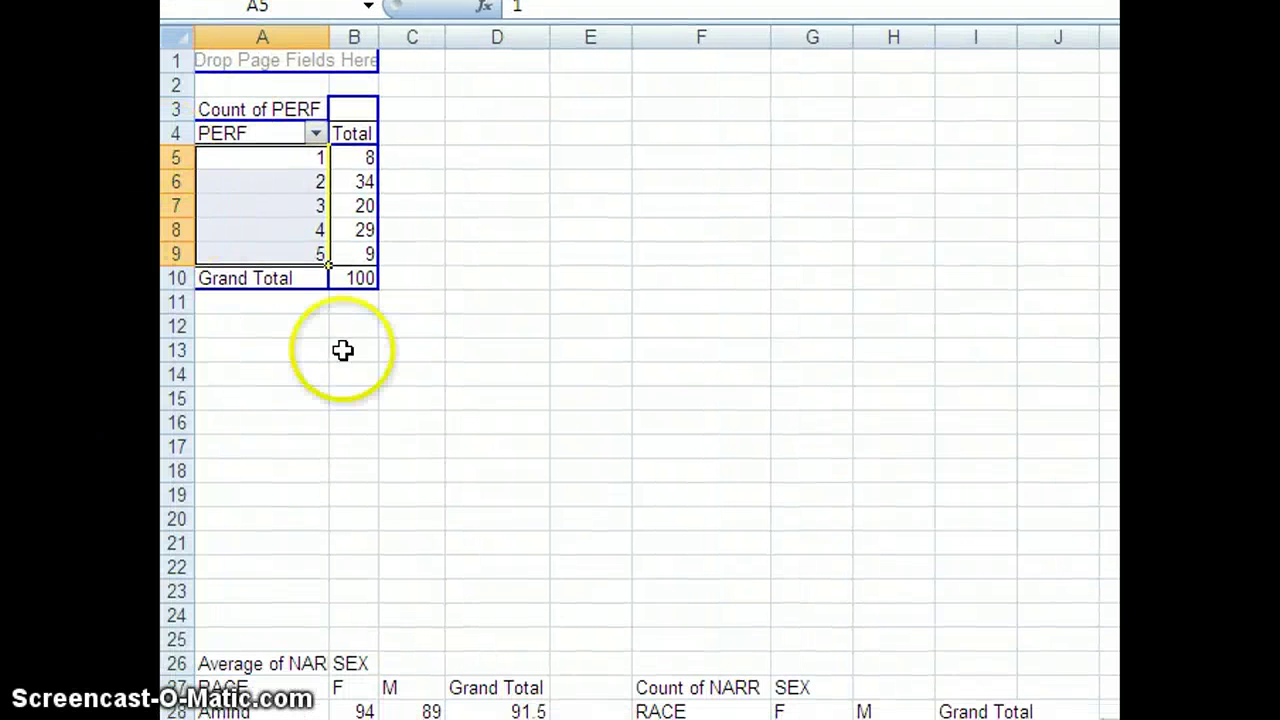
{"action": "left_click", "coordinate": [476, 419]}
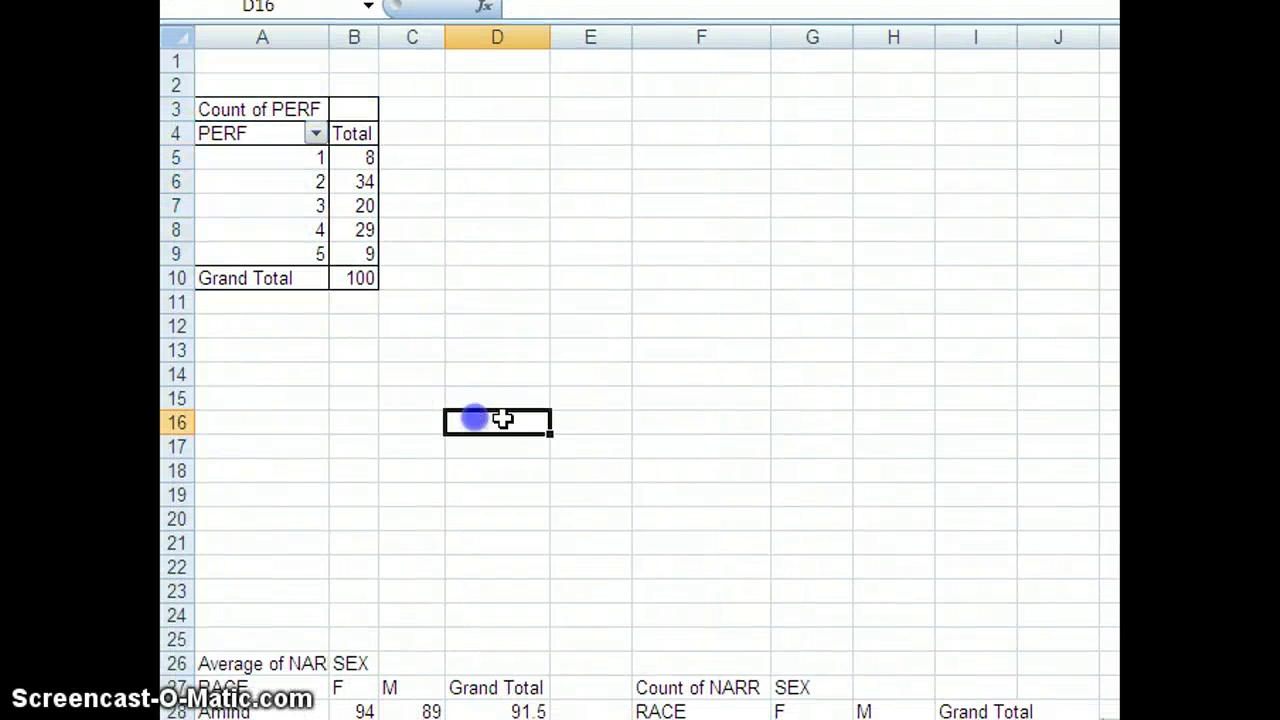
Step: Copy the Count of PERF range A1:C12 and paste it at cell G2 as values only
{"action": "left_click_drag", "start_coordinate": [243, 63], "coordinate": [430, 320]}
{"action": "right_click", "coordinate": [344, 330]}
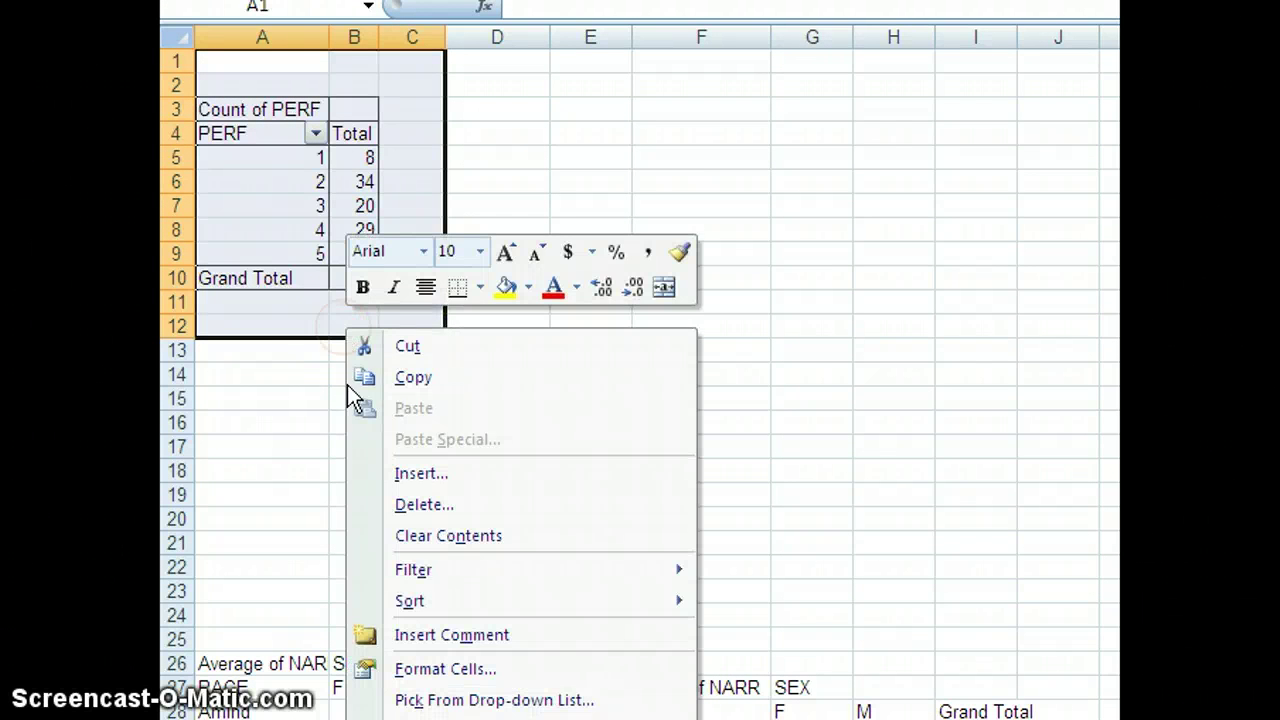
{"action": "left_click", "coordinate": [360, 377]}
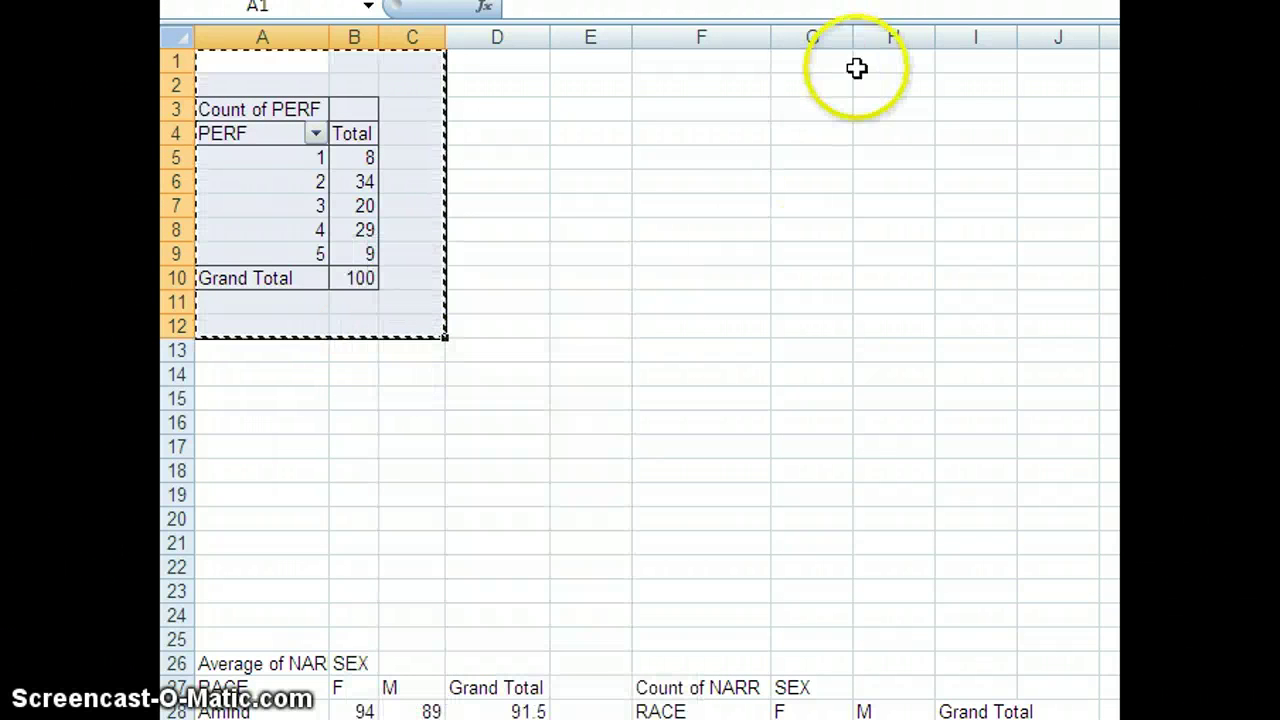
{"action": "right_click", "coordinate": [823, 94]}
{"action": "left_click", "coordinate": [884, 207]}
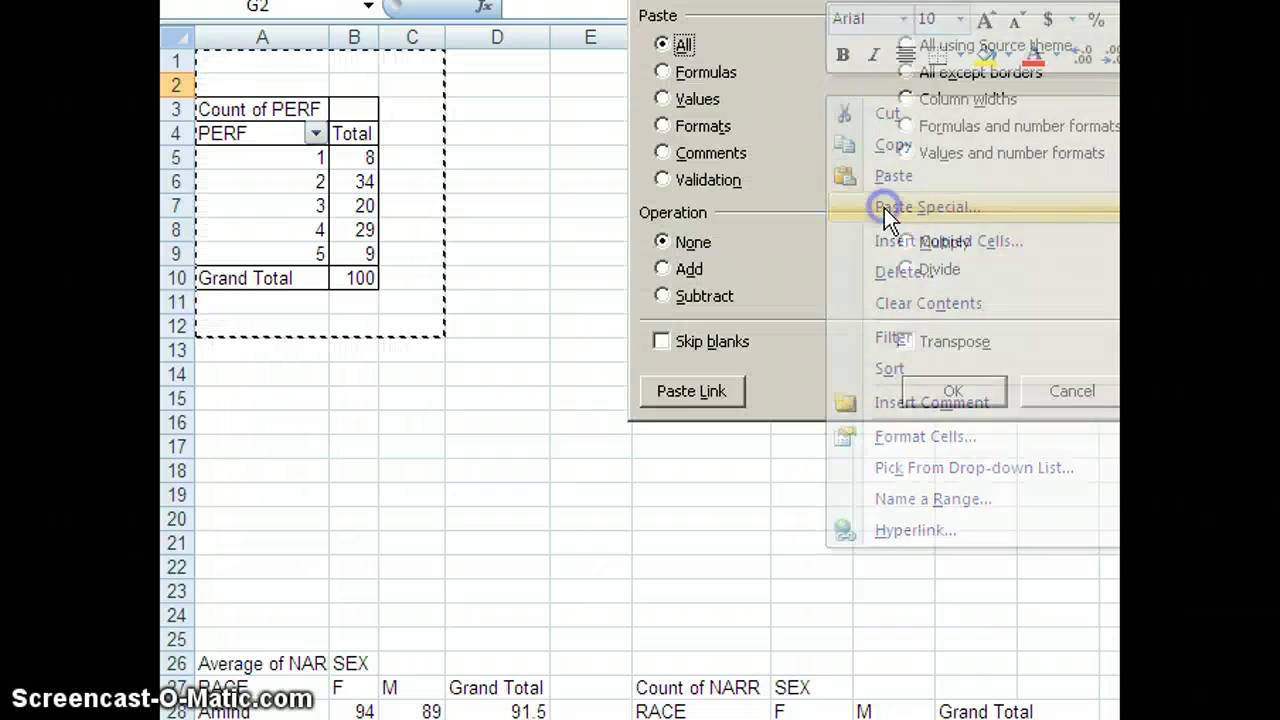
{"action": "left_click", "coordinate": [672, 98]}
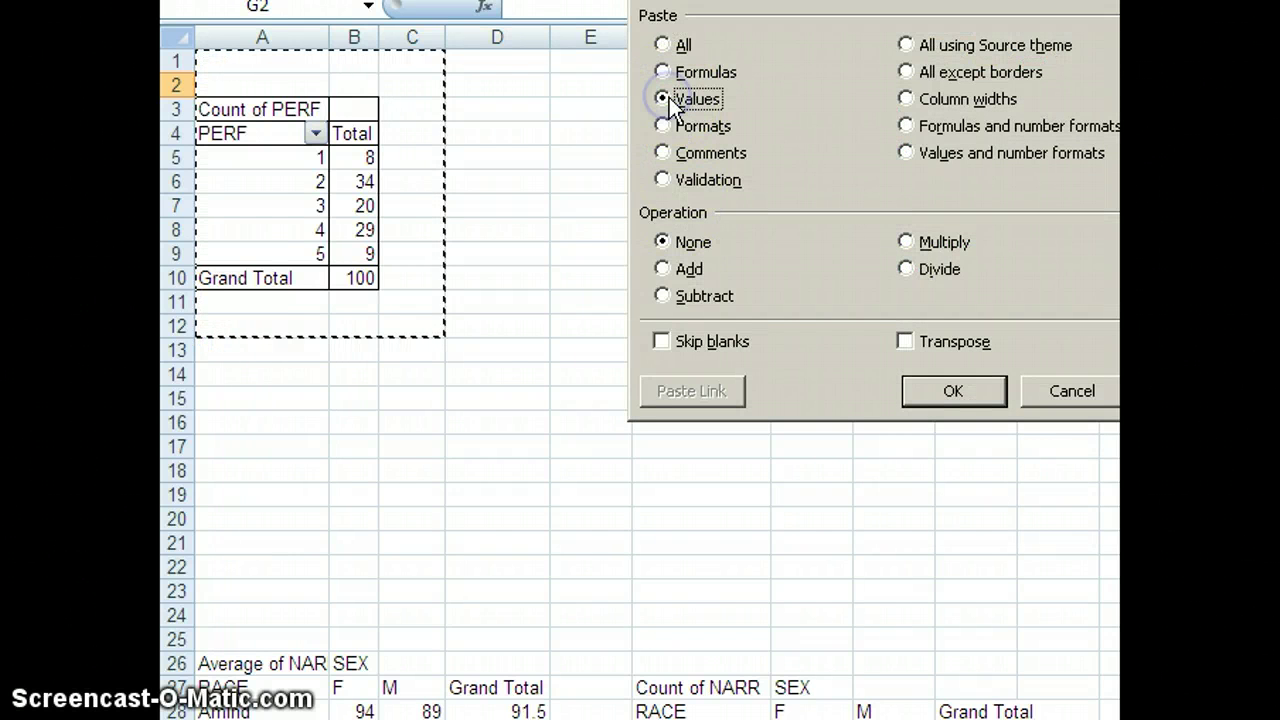
{"action": "left_click", "coordinate": [935, 392]}
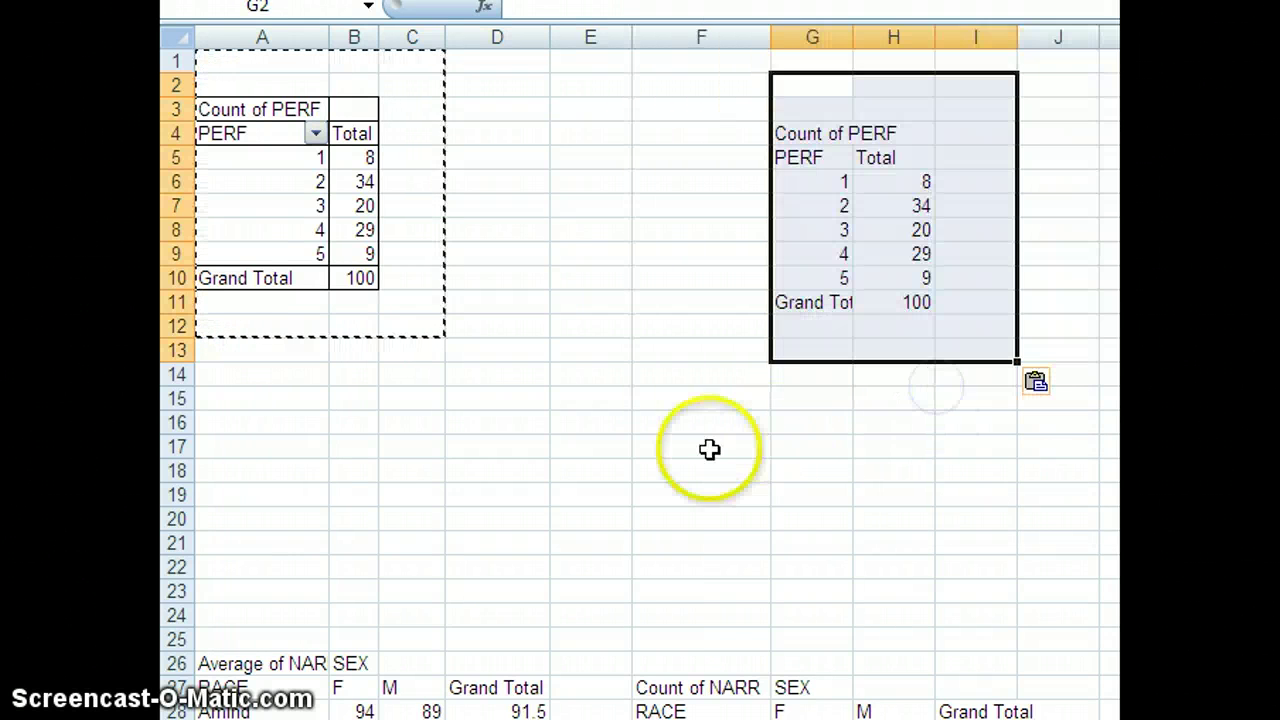
{"action": "left_click", "coordinate": [709, 450]}
Step: Replace PERF with PERFD as the row labels and counted value field of the PivotTable, allowing destination cell contents to be replaced
{"action": "left_click", "coordinate": [263, 183]}
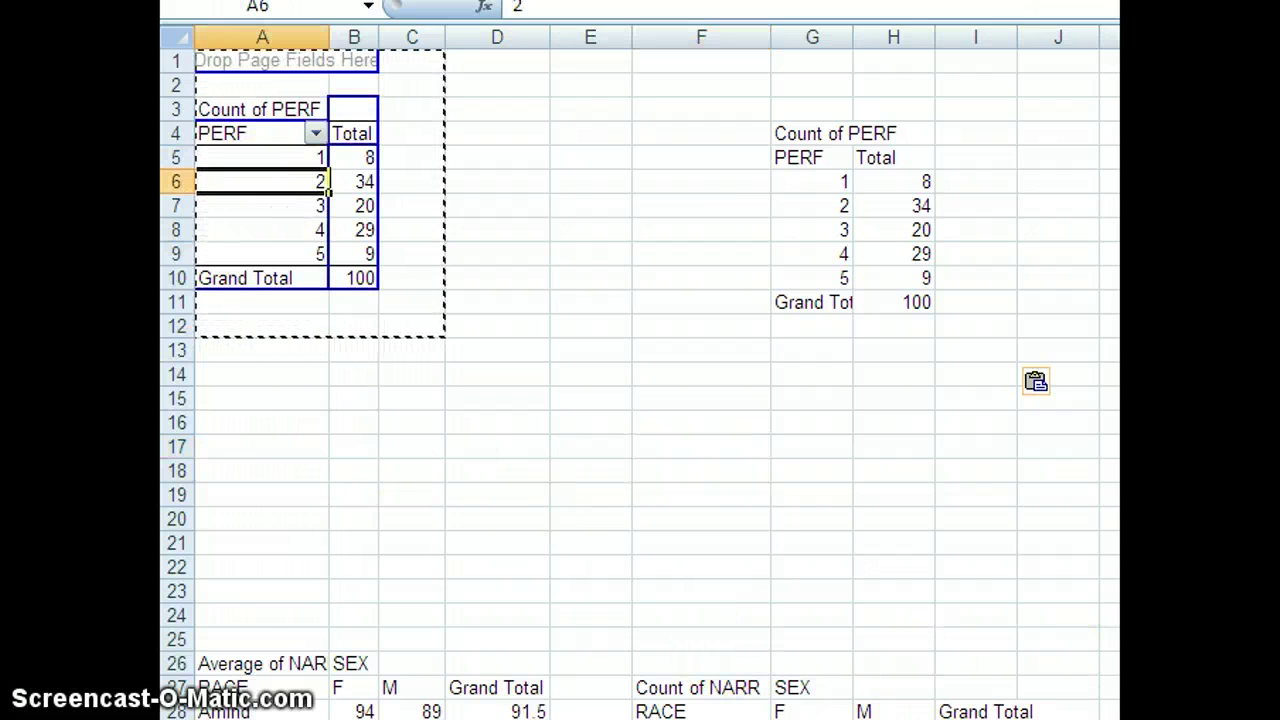
{"action": "key", "text": "ctrl+v"}
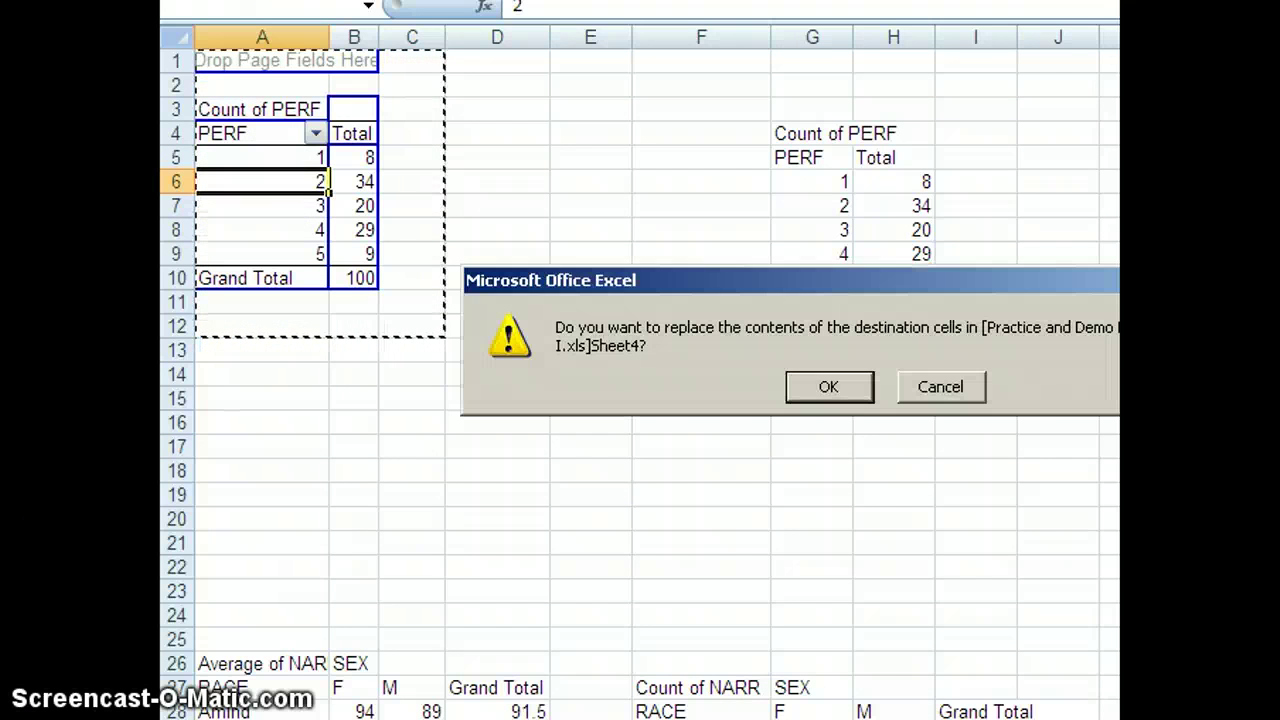
{"action": "left_click", "coordinate": [943, 386]}
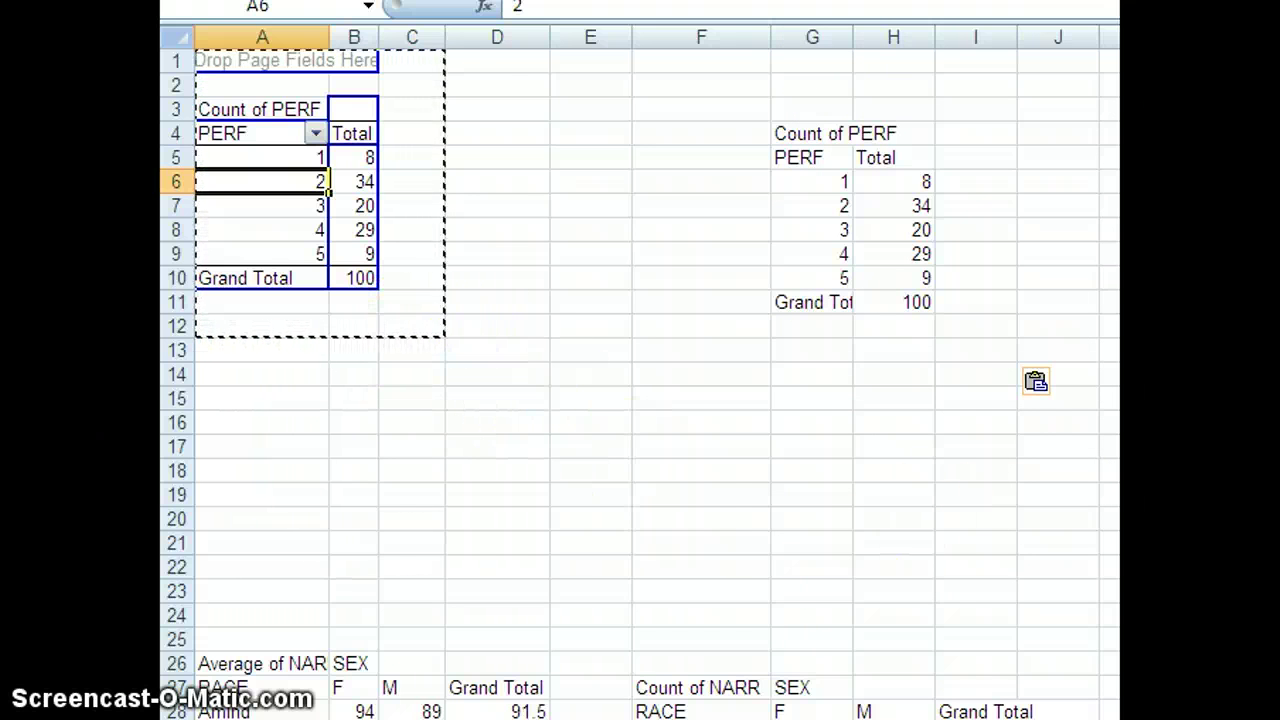
{"action": "left_click_drag", "start_coordinate": [1118, 667], "coordinate": [957, 535]}
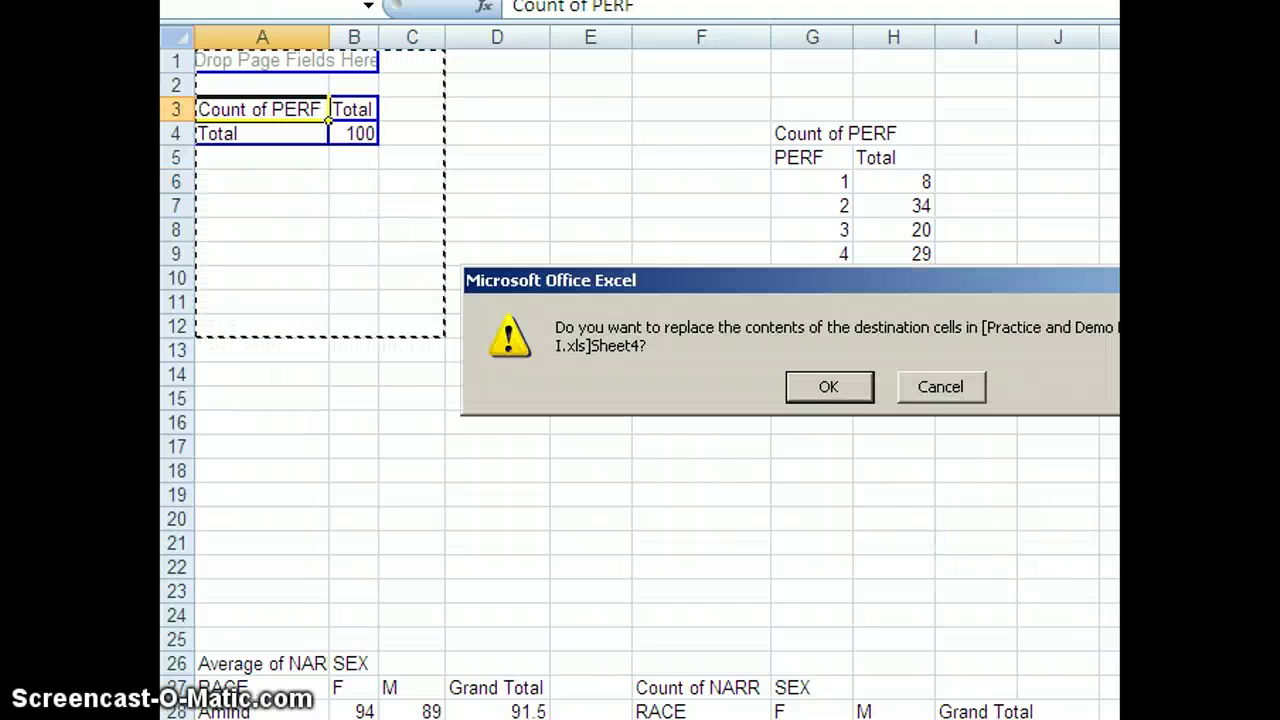
{"action": "left_click", "coordinate": [845, 387]}
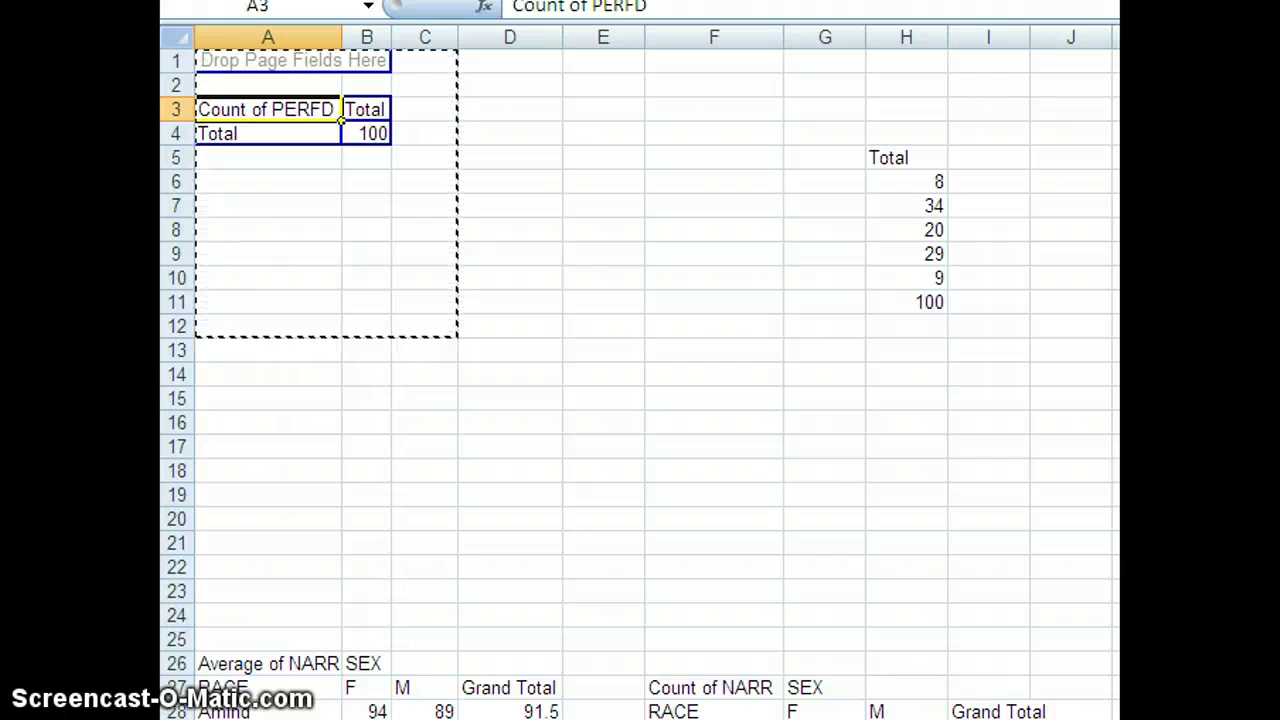
{"action": "left_click", "coordinate": [811, 489]}
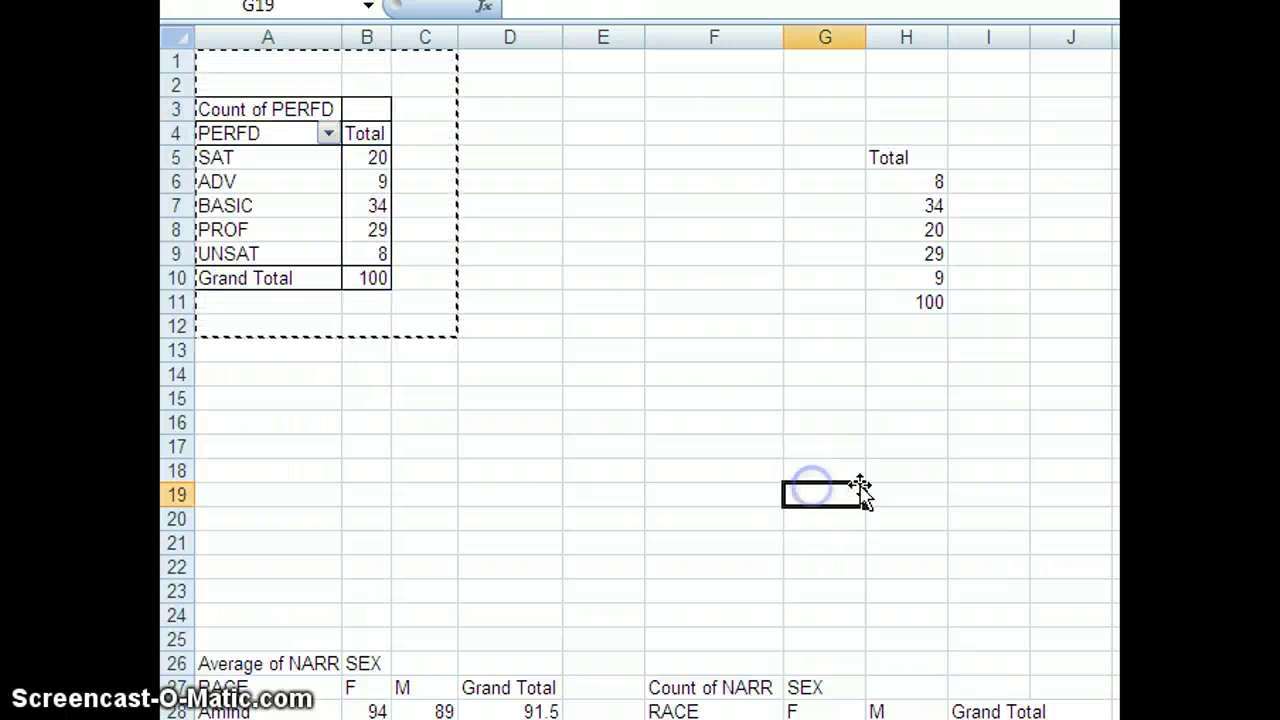
{"action": "left_click", "coordinate": [288, 181]}
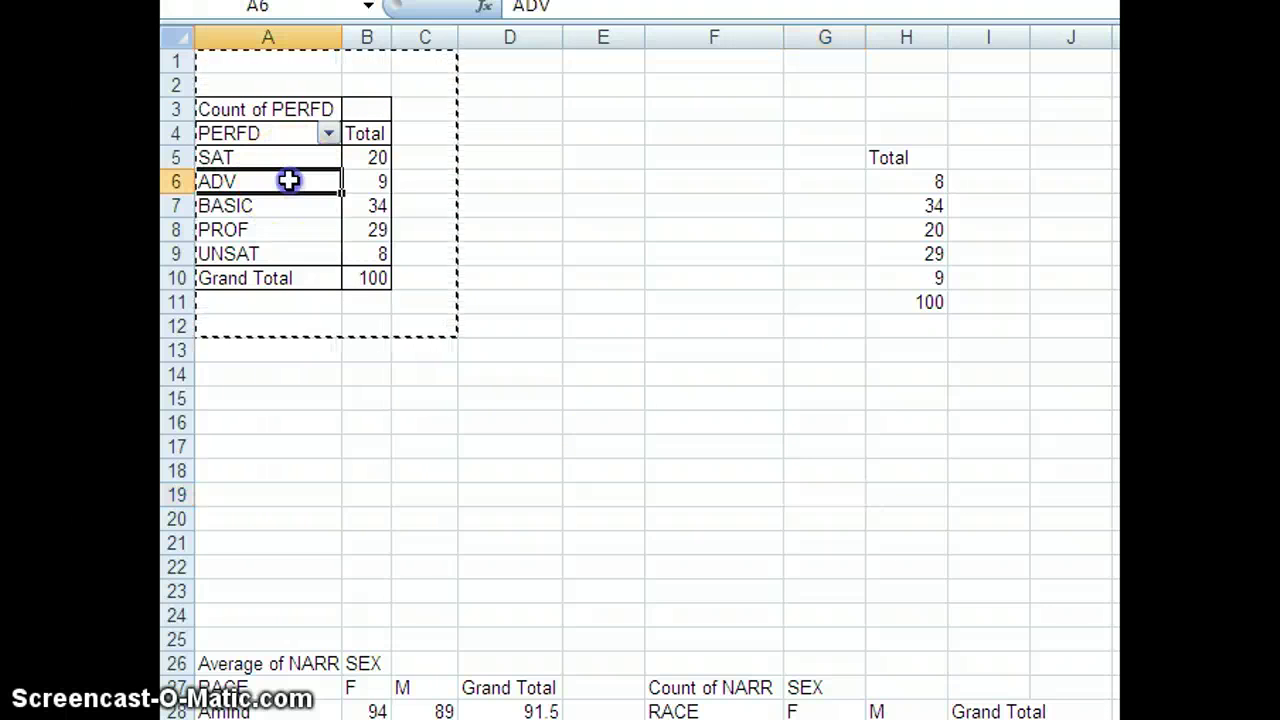
{"action": "left_click", "coordinate": [605, 376]}
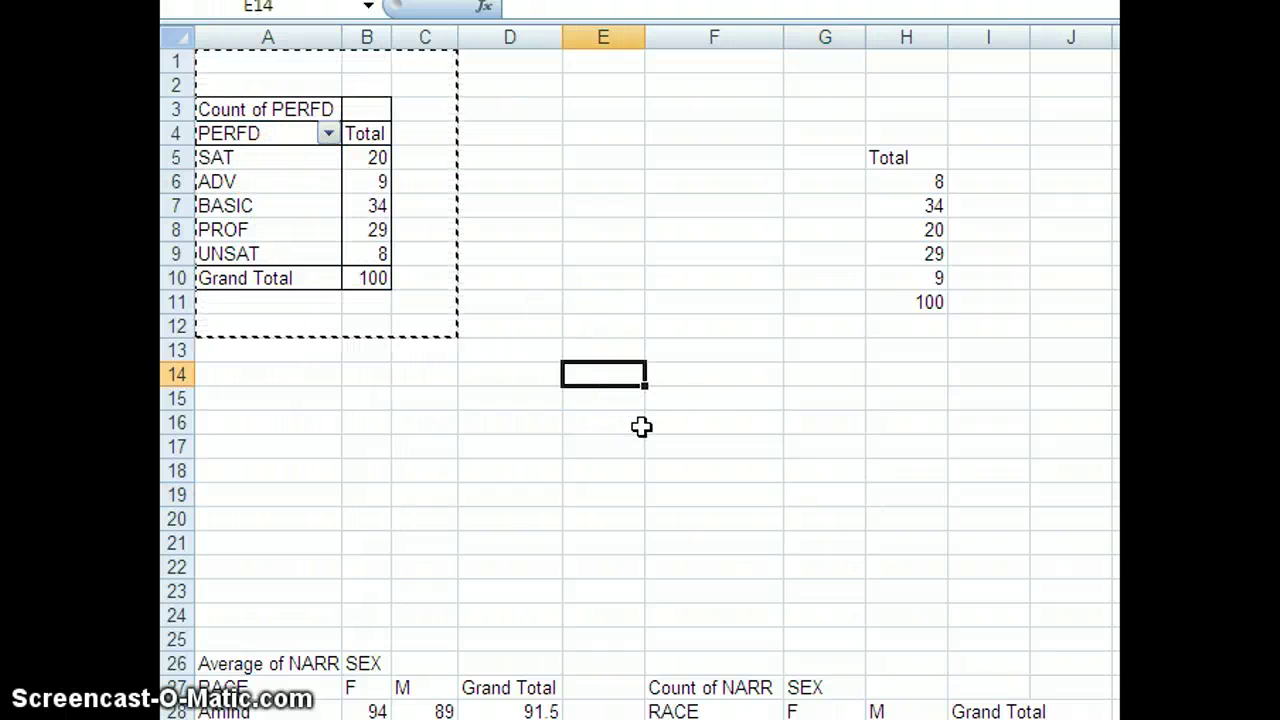